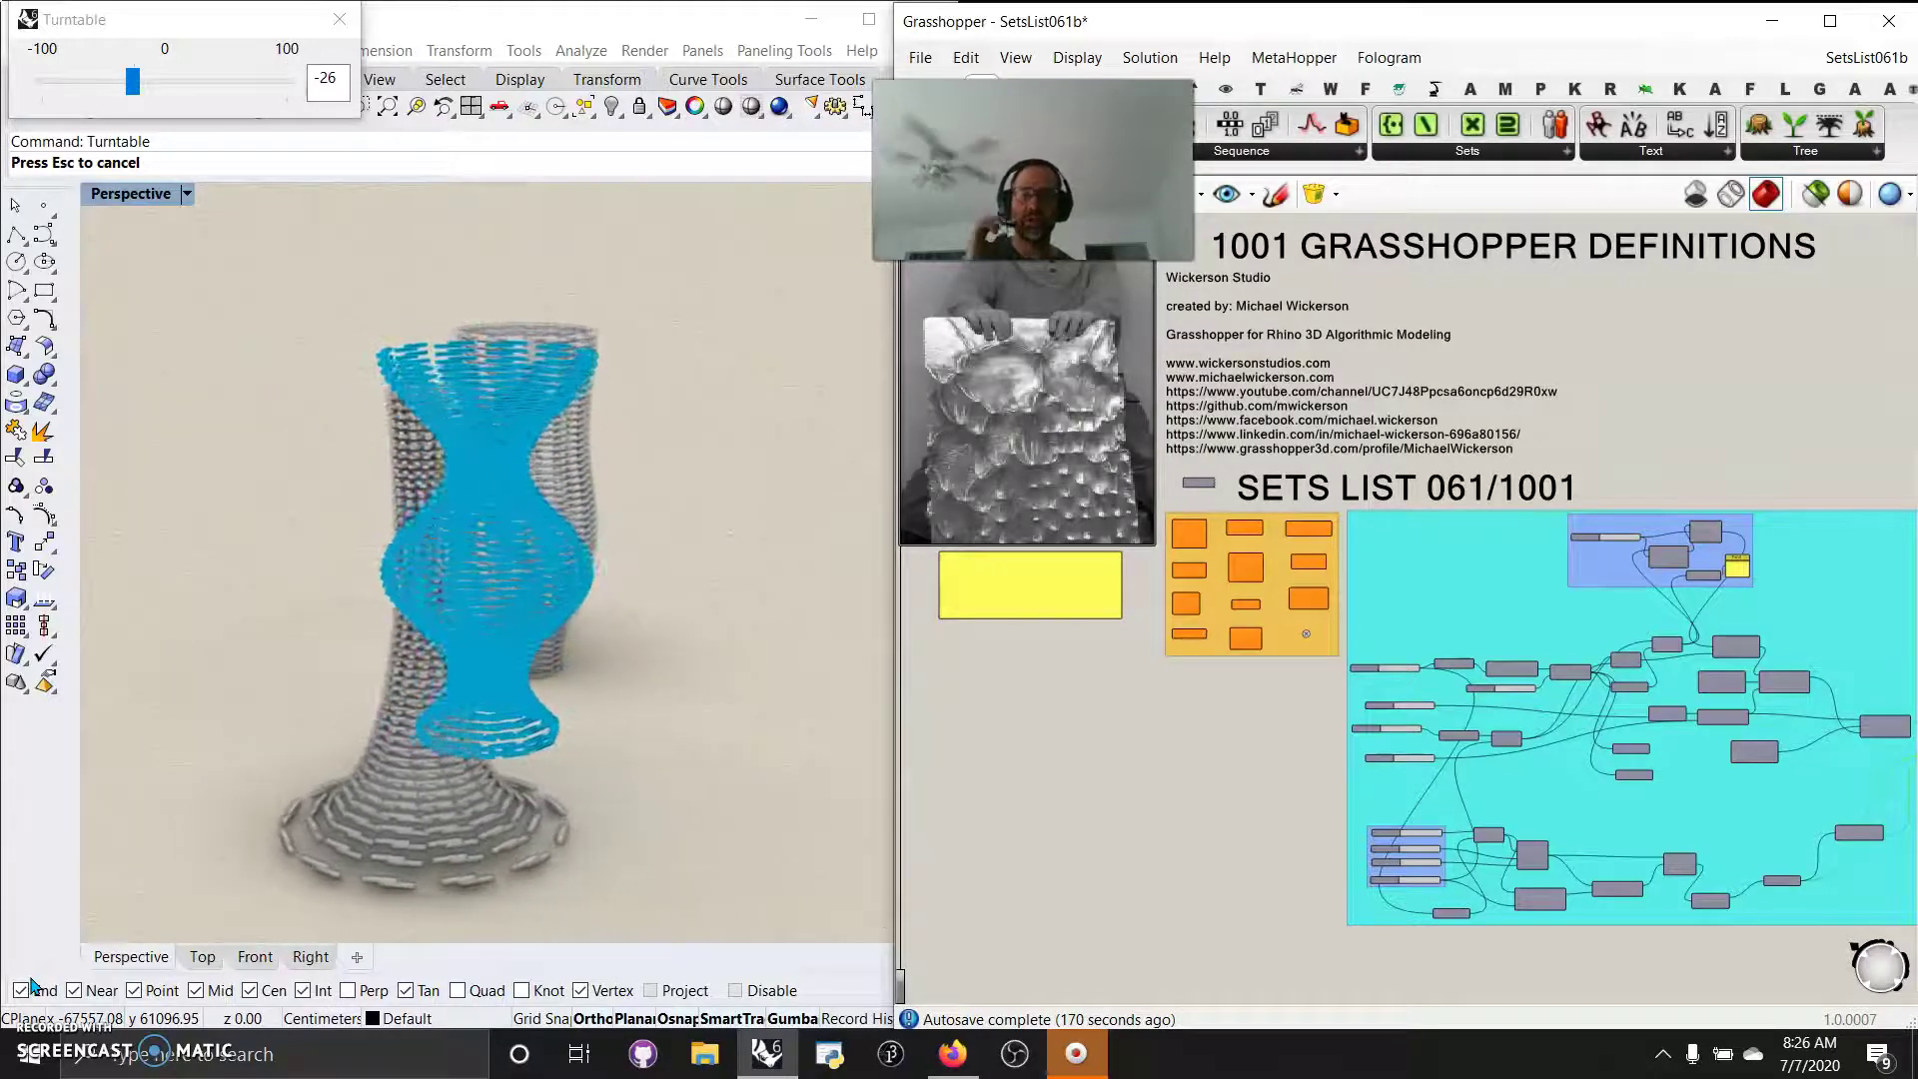
- Stop the turntable rotation and switch the Perspective viewport to the Shaded display mode
click(341, 22)
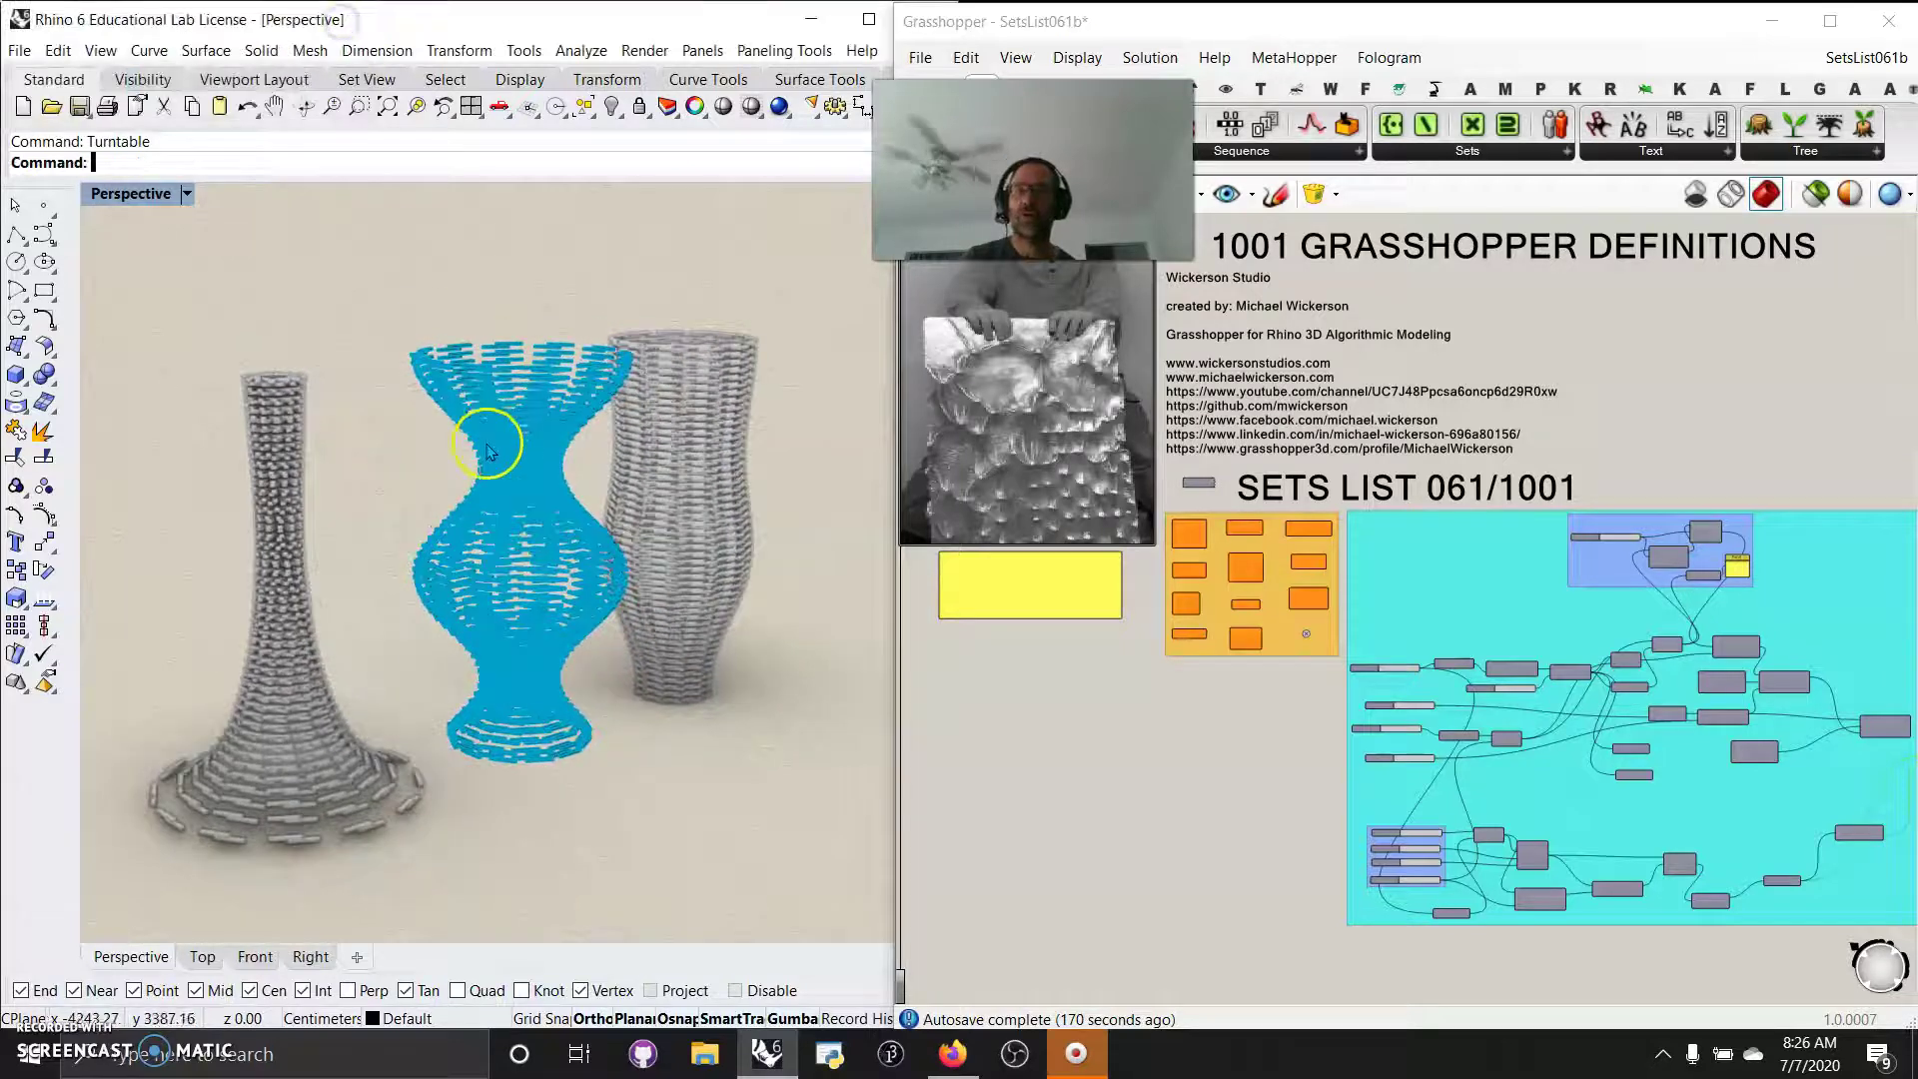
click(295, 720)
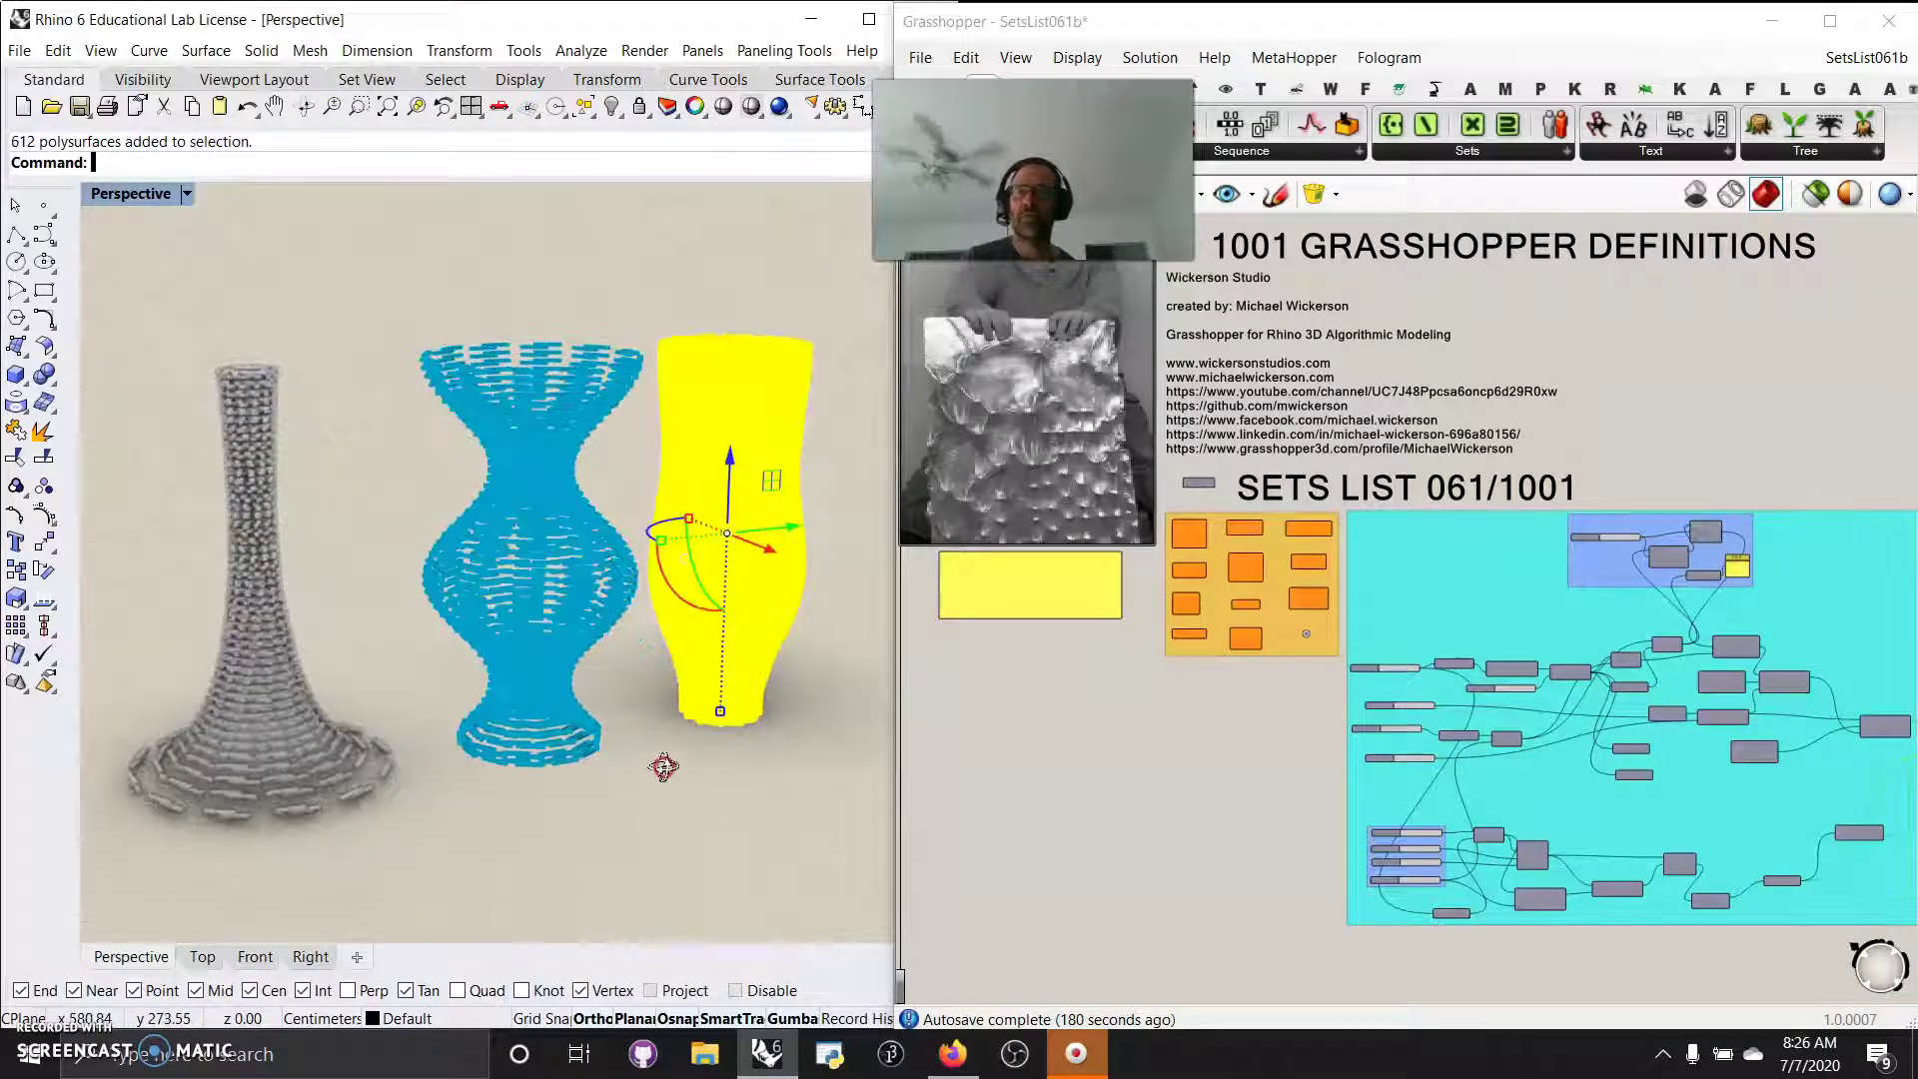
click(128, 192)
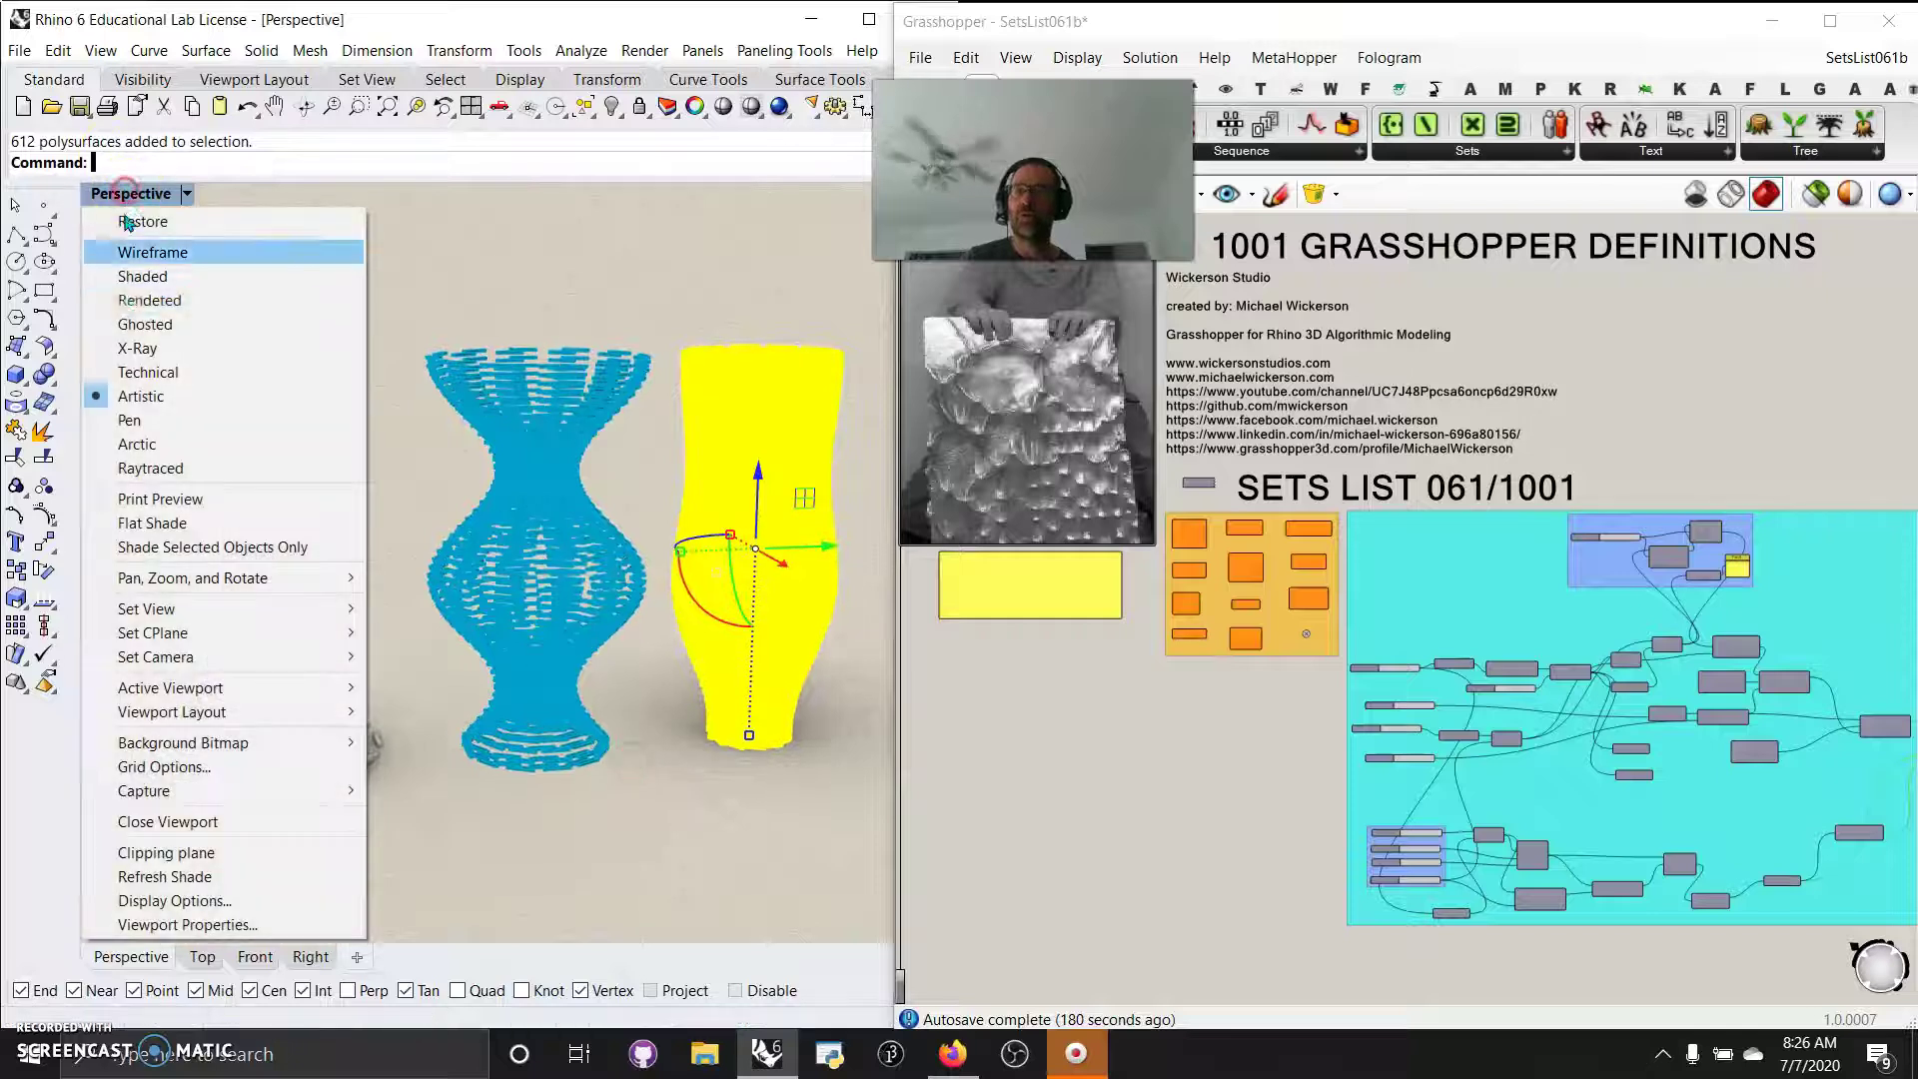
click(142, 277)
scroll(545, 627, up, 3)
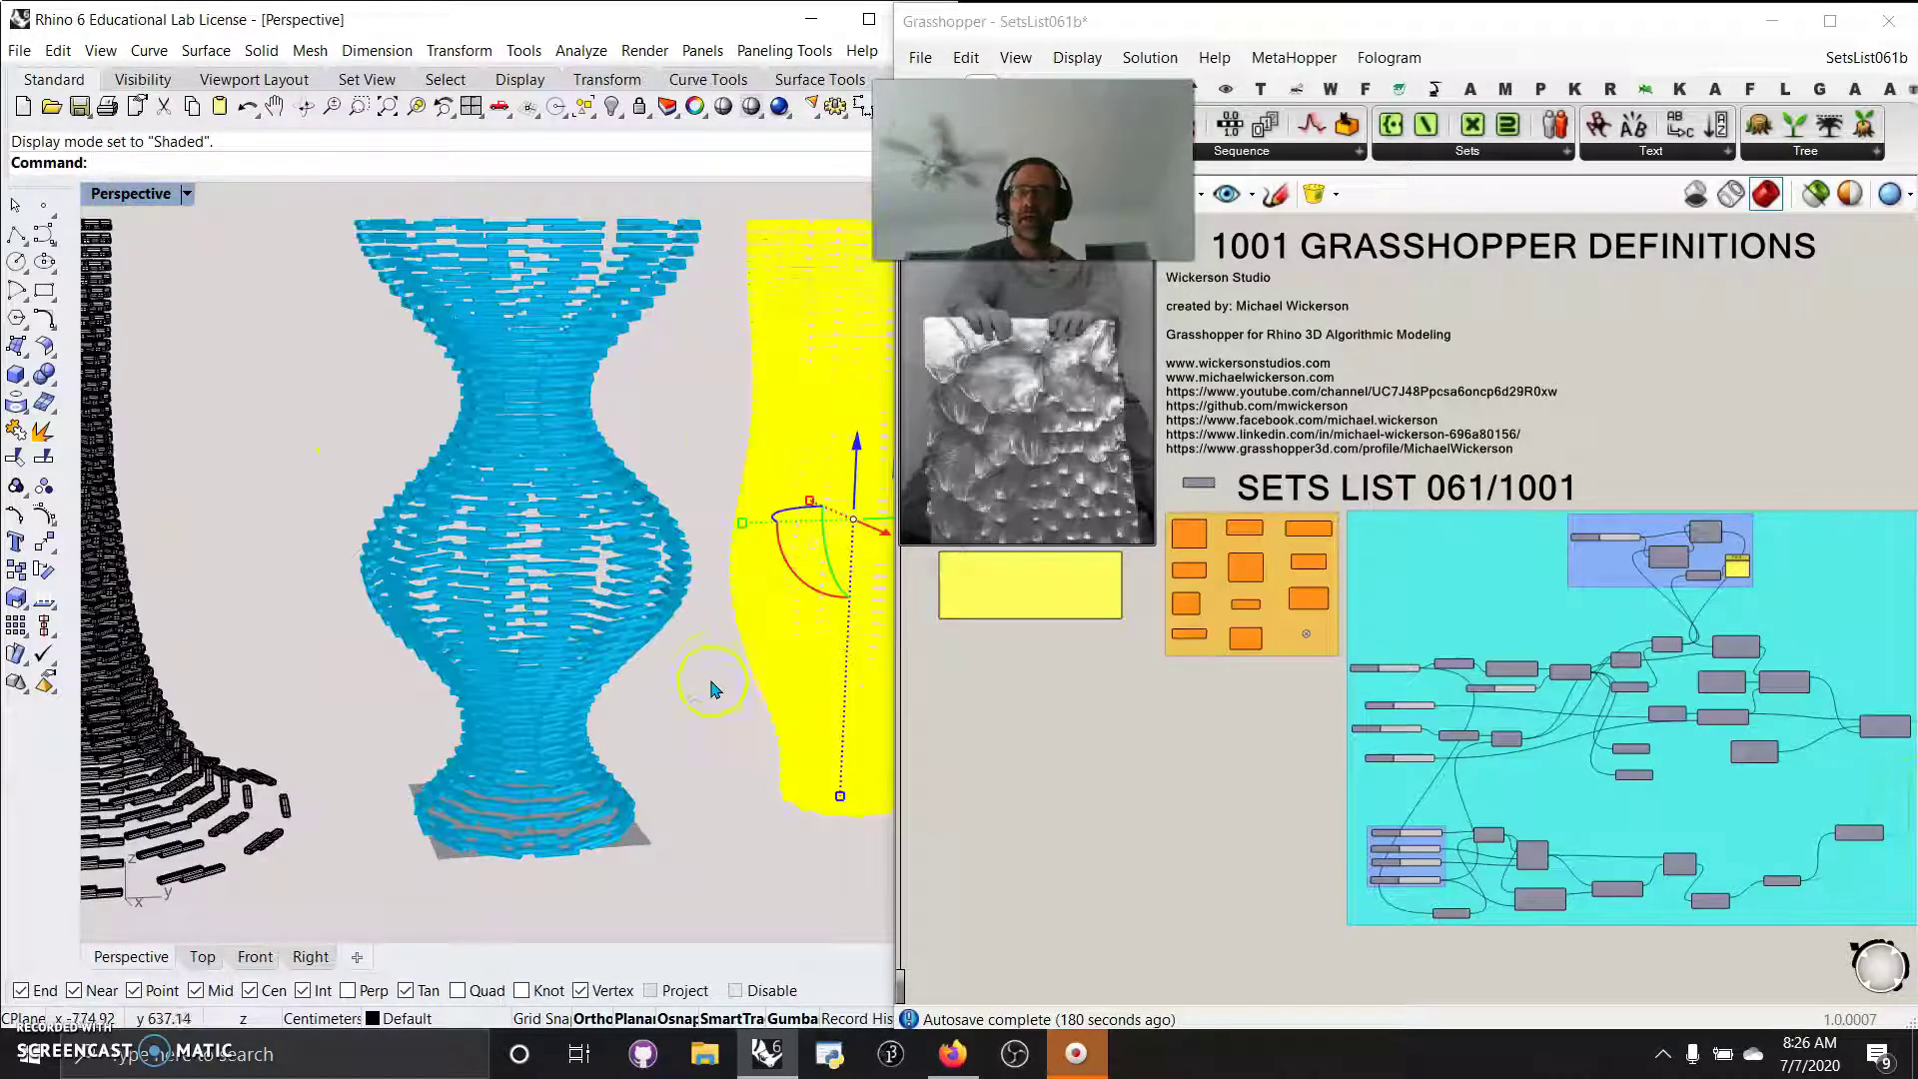
- Move the two baked vases outward along the Y axis, one to each side of the blue parametric vase
click(711, 687)
scroll(322, 583, down, 5)
click(322, 582)
drag(360, 568, 240, 567)
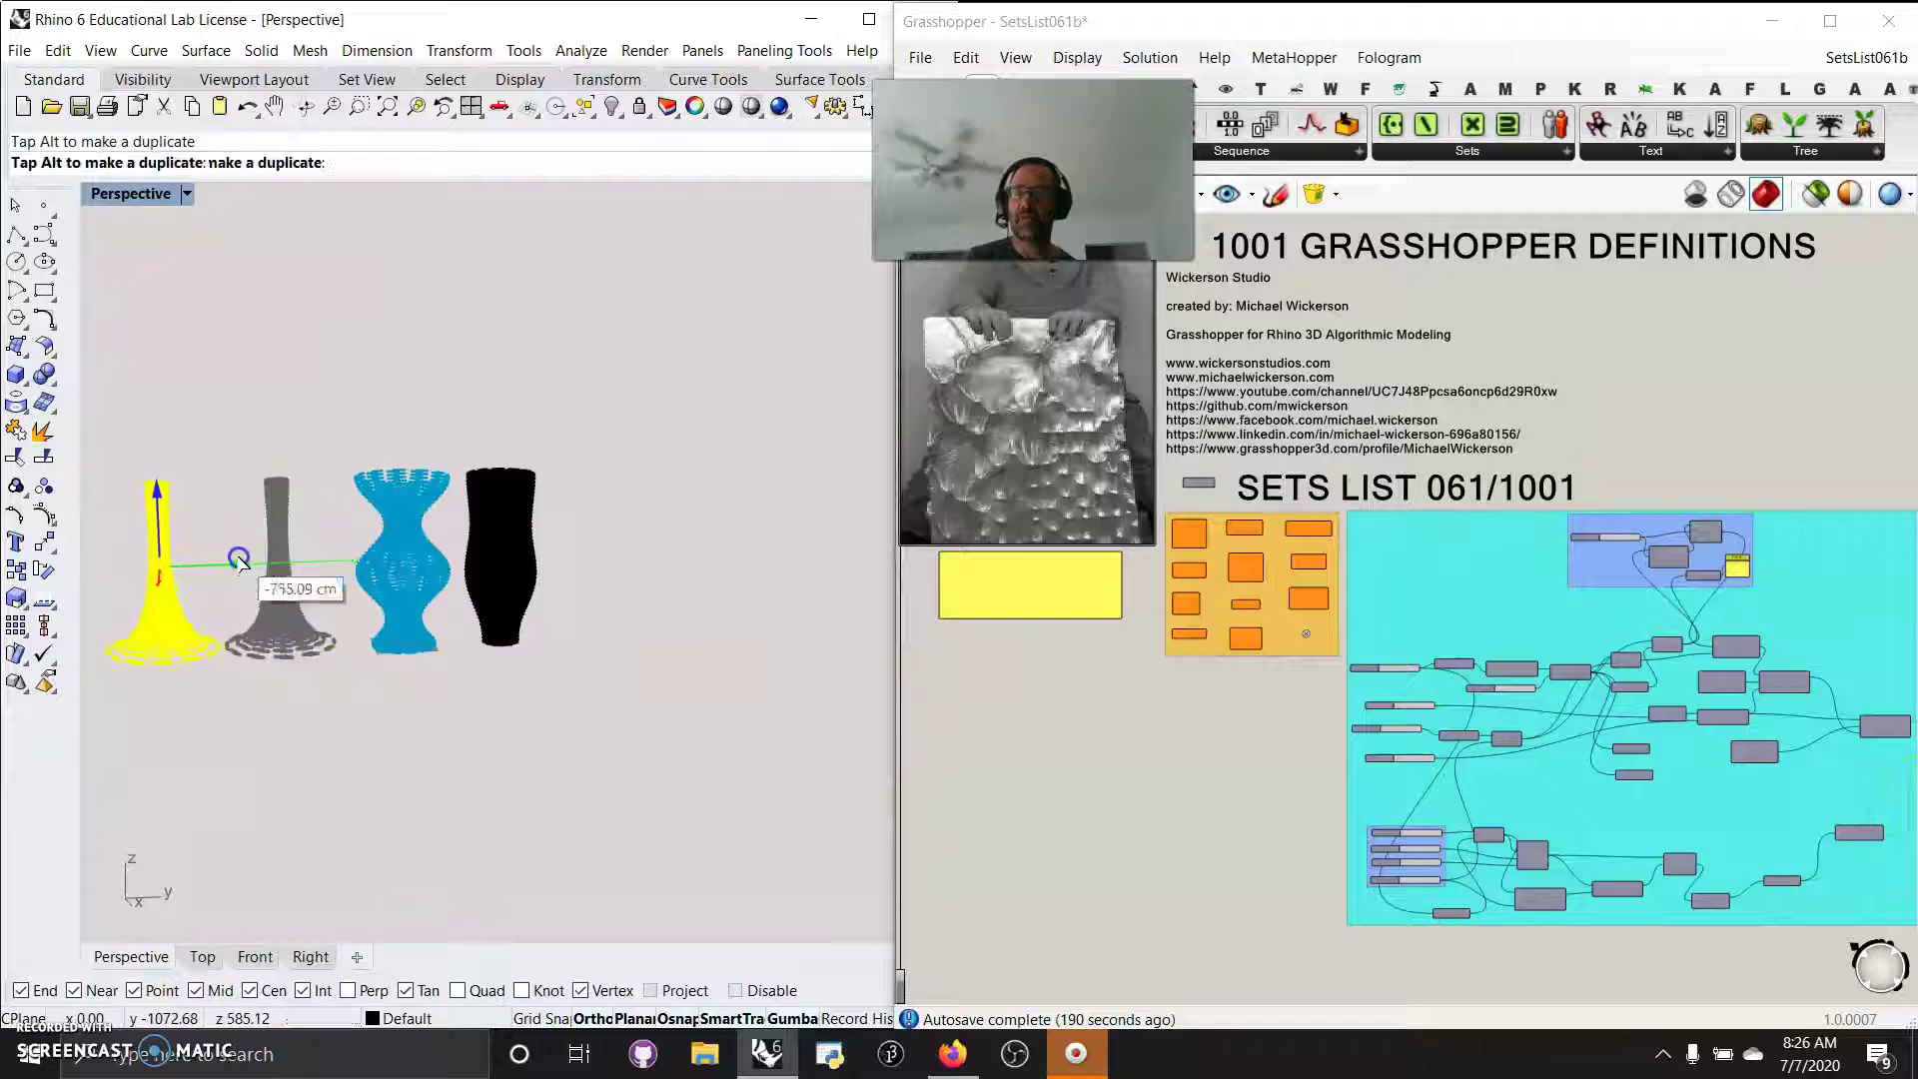
click(510, 559)
drag(580, 572, 764, 531)
scroll(400, 579, up, 5)
scroll(418, 595, up, 5)
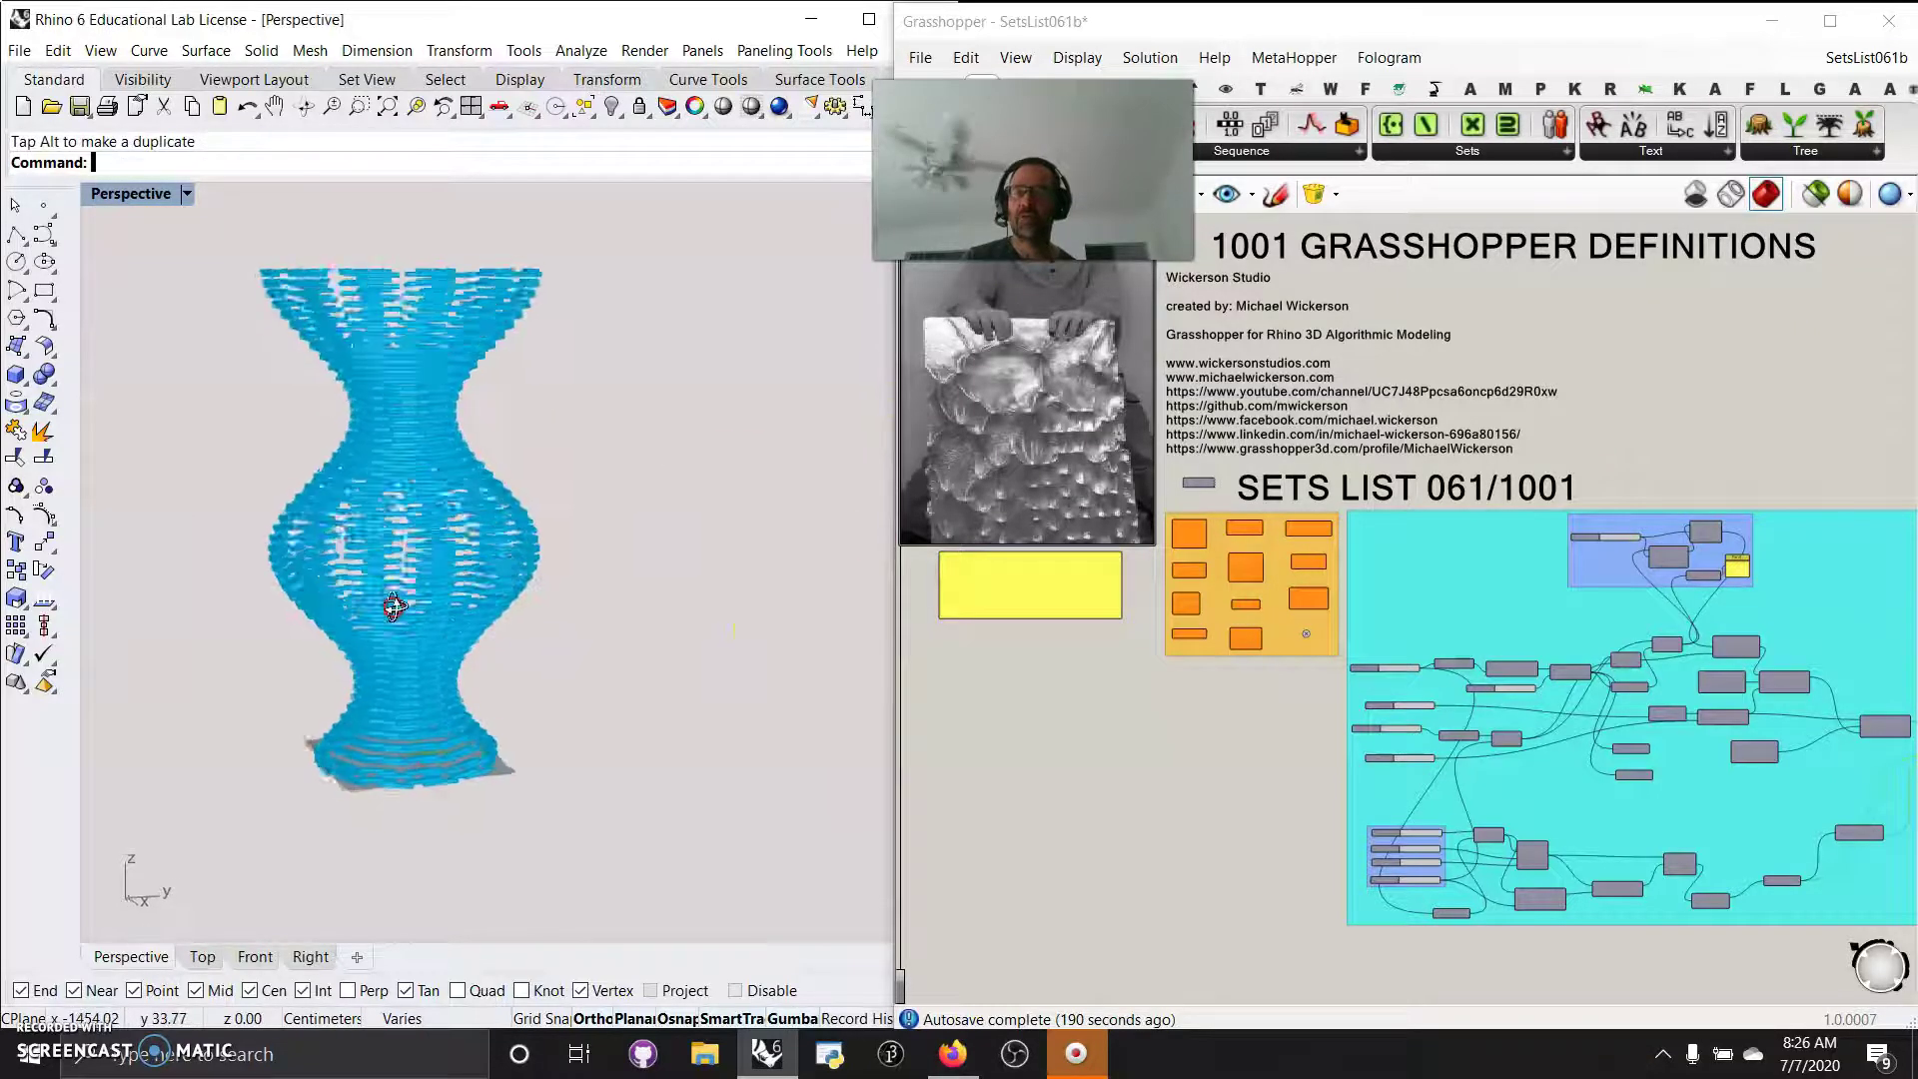
shift+right_drag(329, 611, 410, 624)
scroll(1083, 762, up, 5)
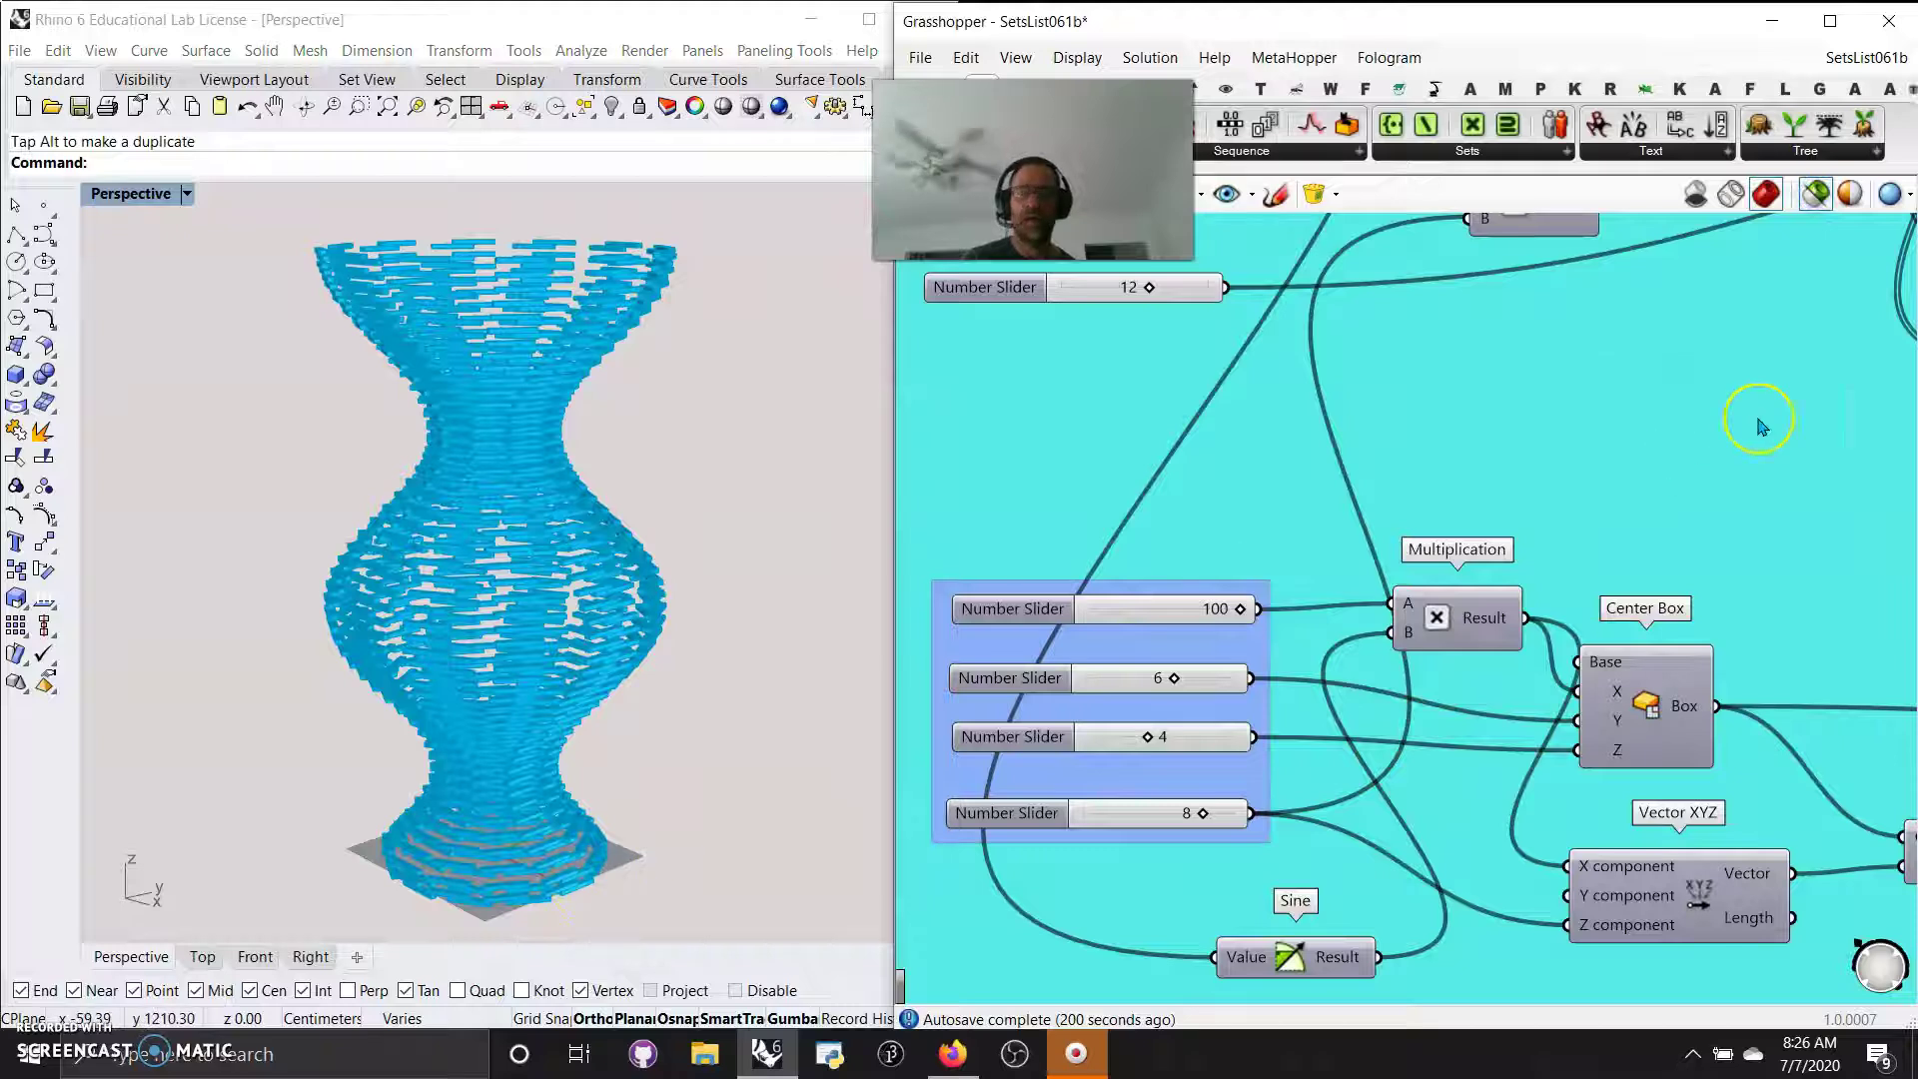
- Preview the Center Box, Move and Merge components in turn to examine how the stepped brick is built
click(1618, 727)
scroll(496, 873, up, 10)
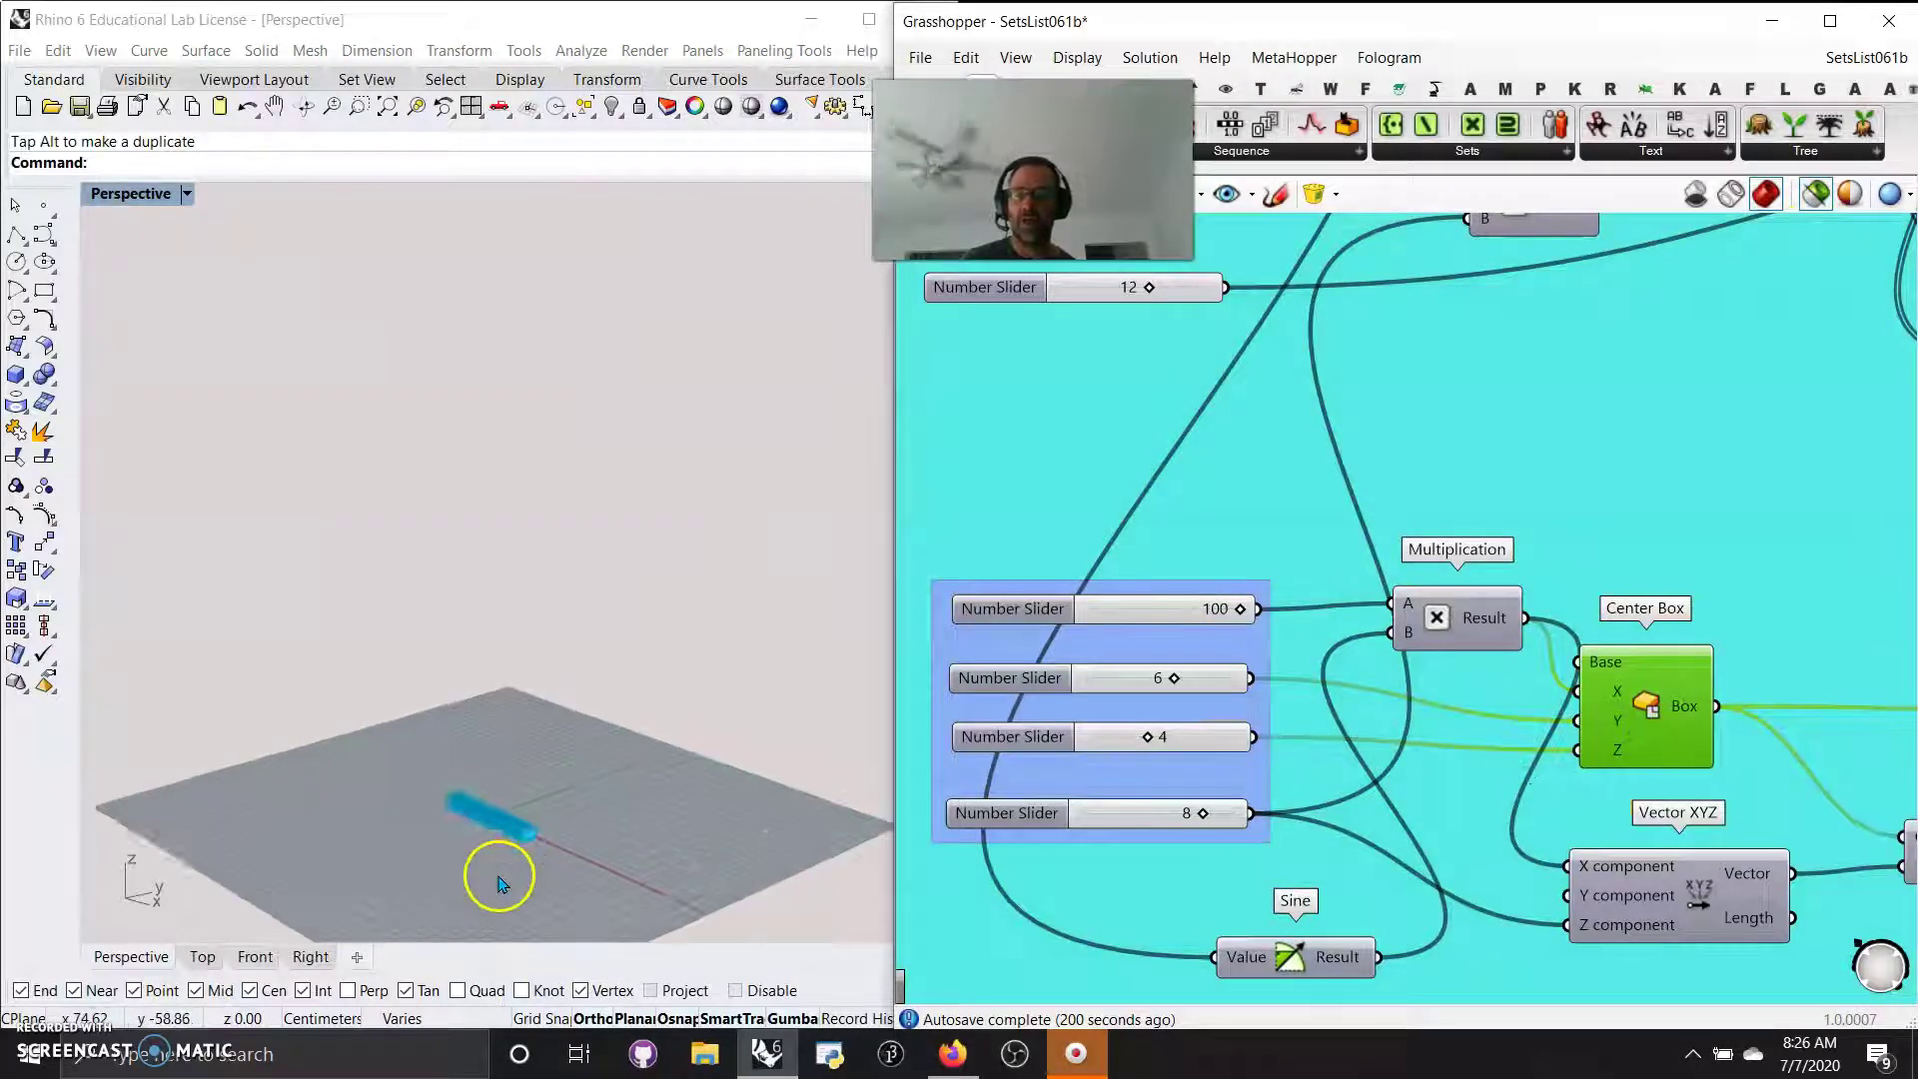
right_drag(1447, 848, 1065, 746)
click(1632, 745)
right_drag(1703, 830, 1325, 857)
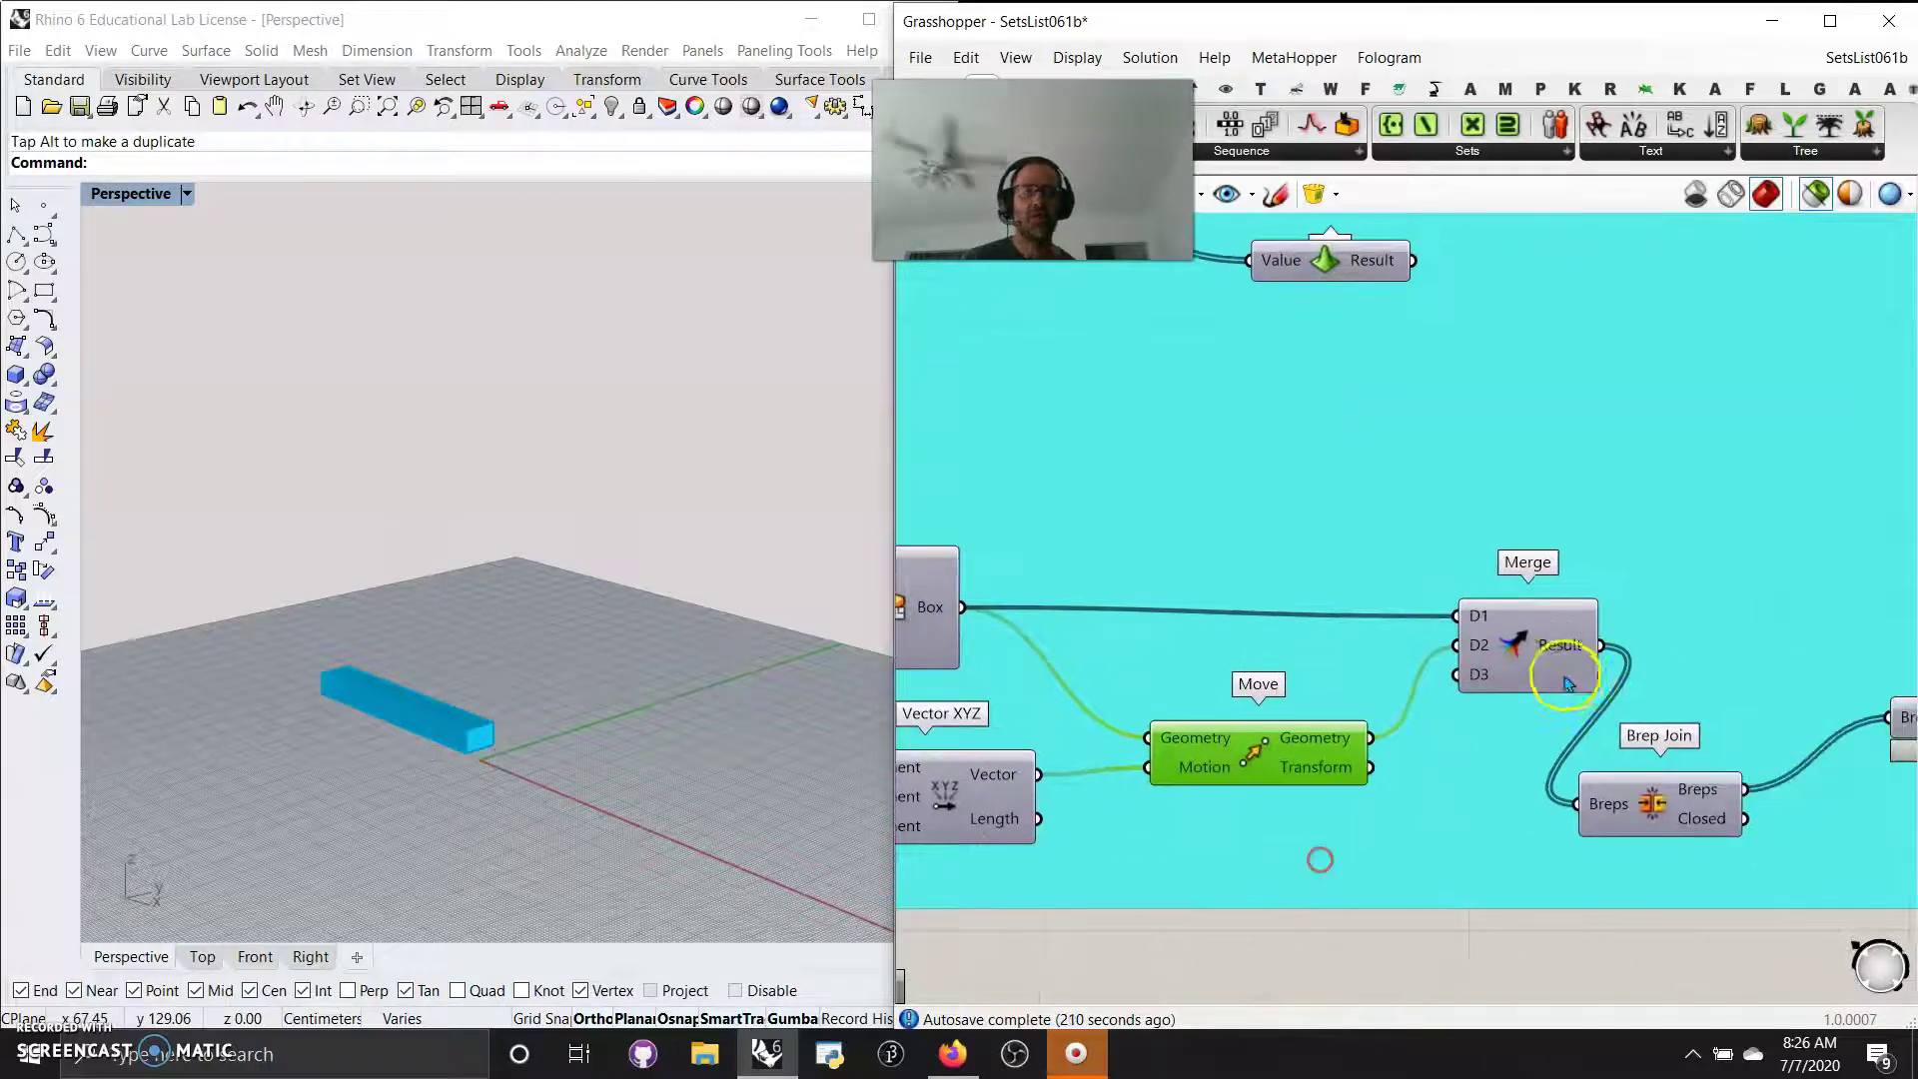
click(1511, 664)
right_drag(1631, 849, 1470, 860)
mouse_move(492, 836)
right_down()
mouse_move(600, 749)
mouse_move(521, 832)
right_up()
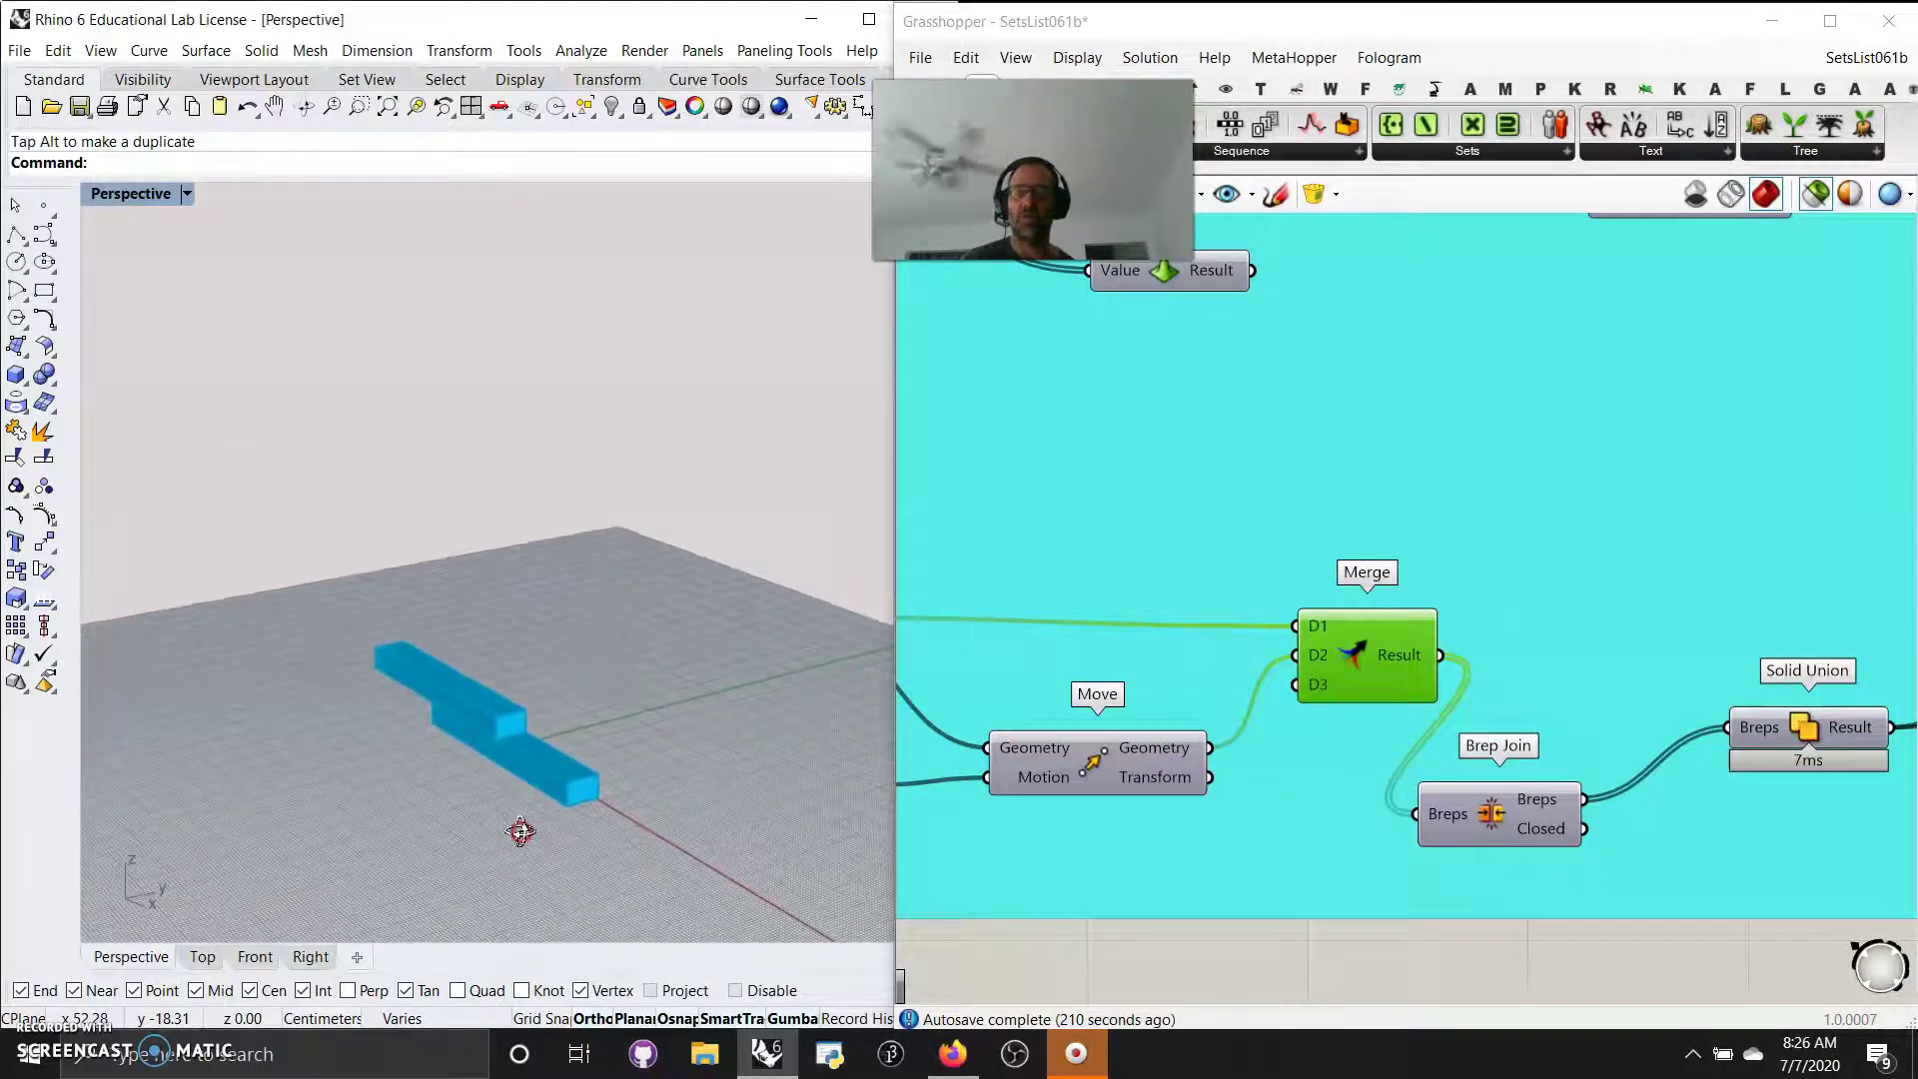
right_drag(1687, 945, 1321, 852)
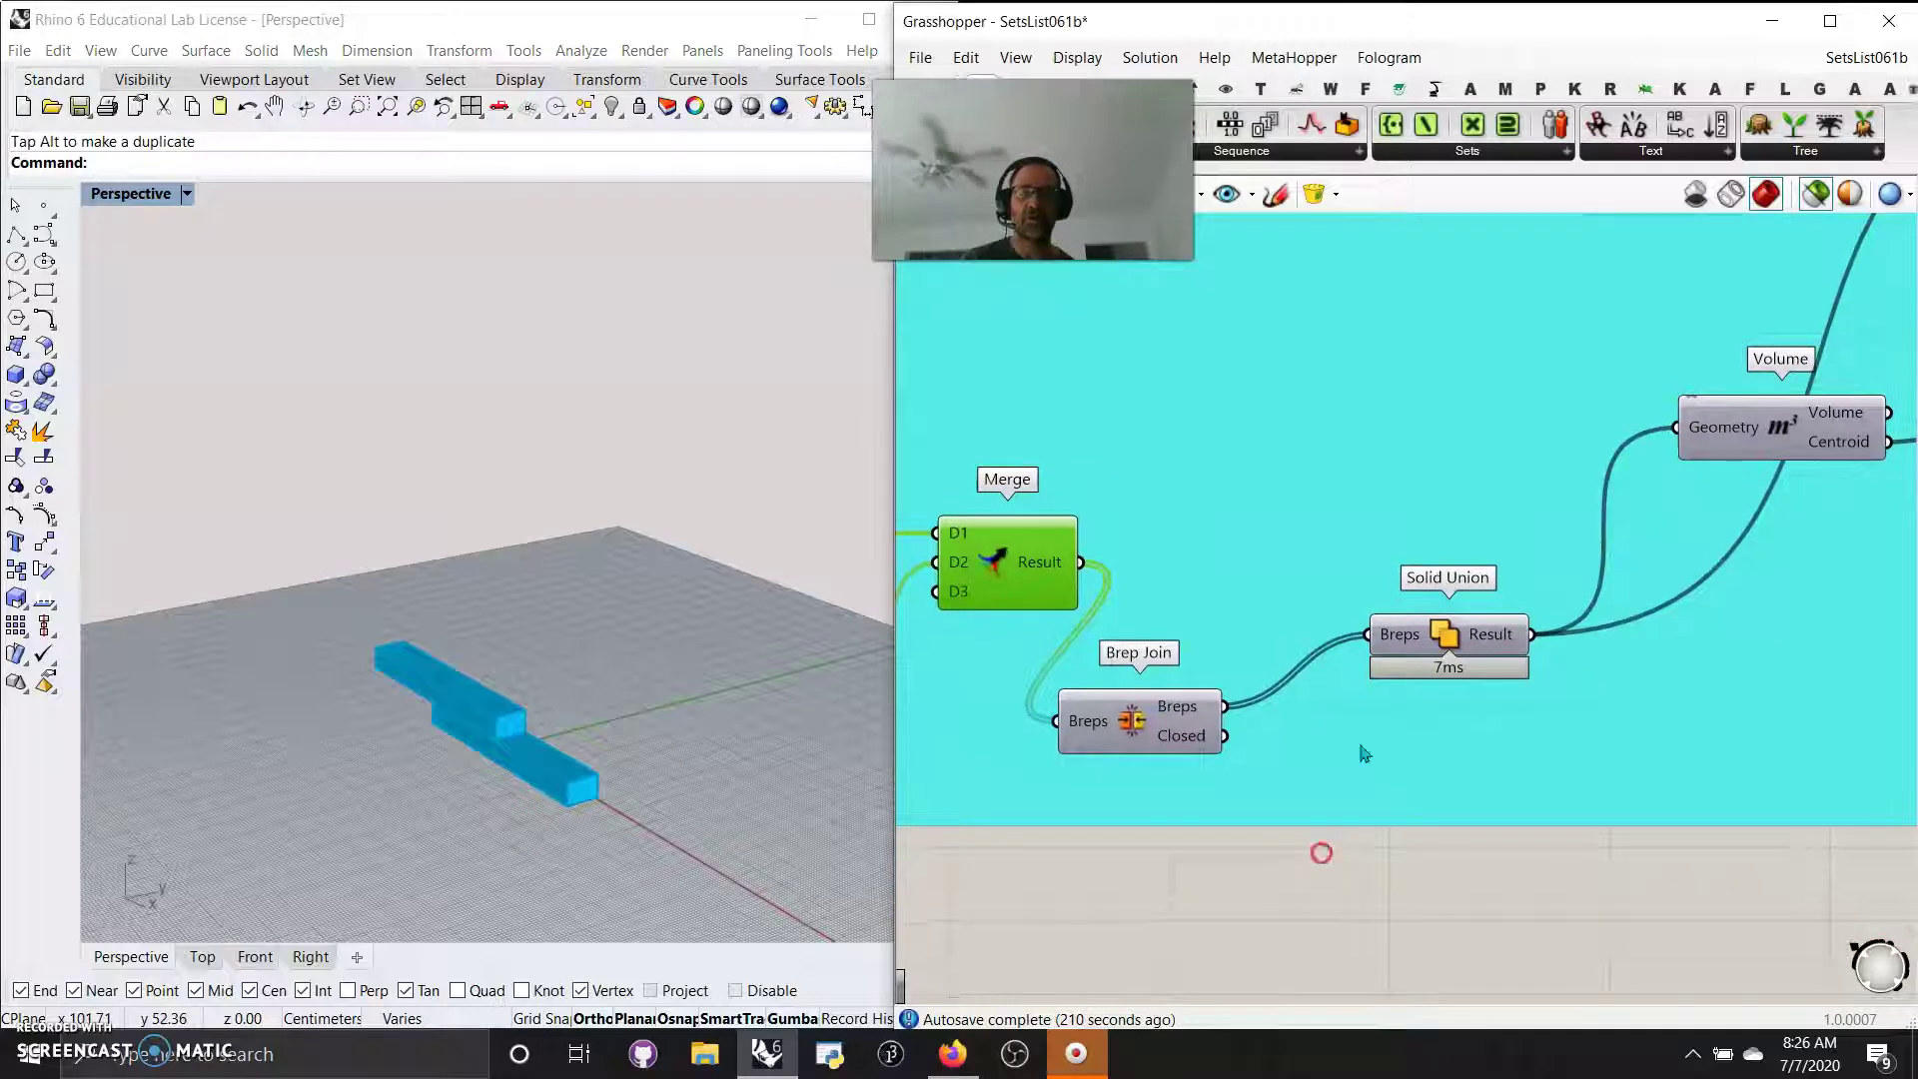
- Preview the Solid Union result and the final Orient component to examine the bricks distributed over the whole vase
click(1451, 634)
right_drag(1583, 763, 1111, 907)
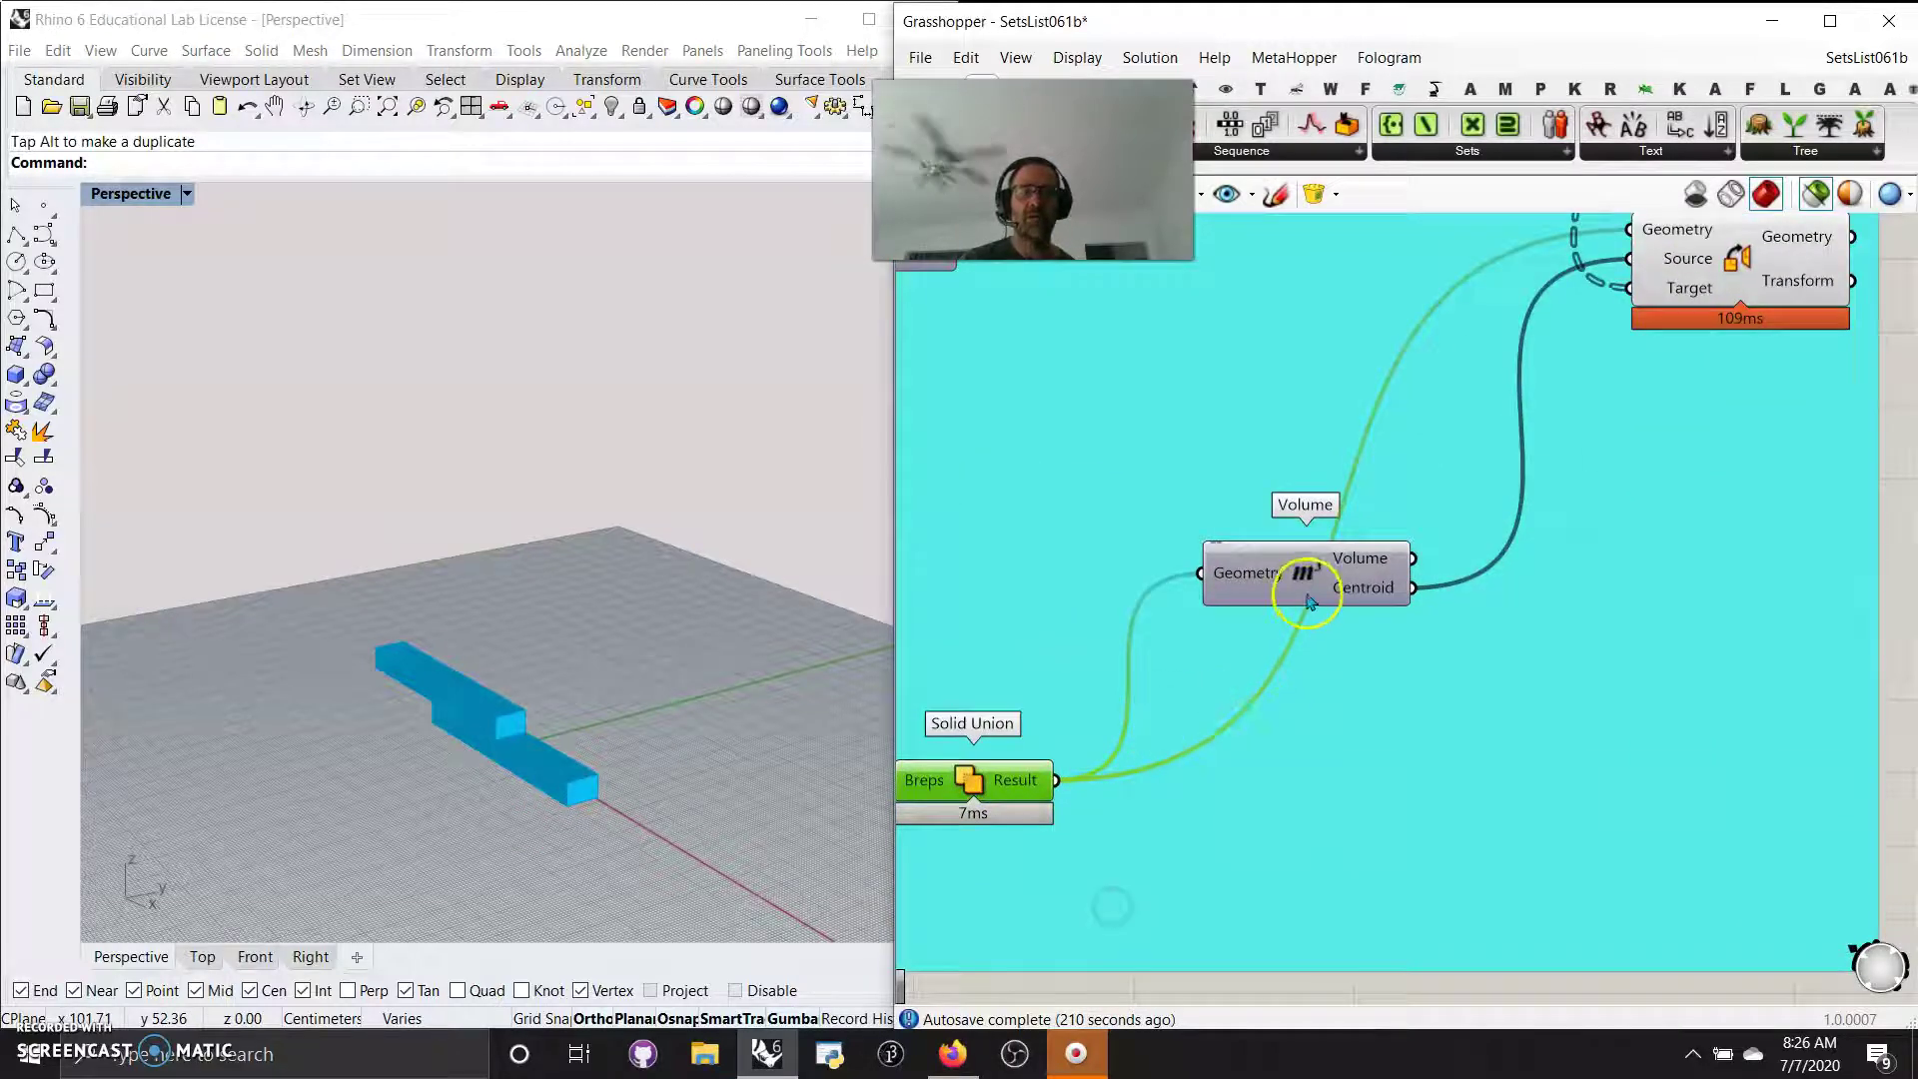
right_drag(1608, 497, 1361, 695)
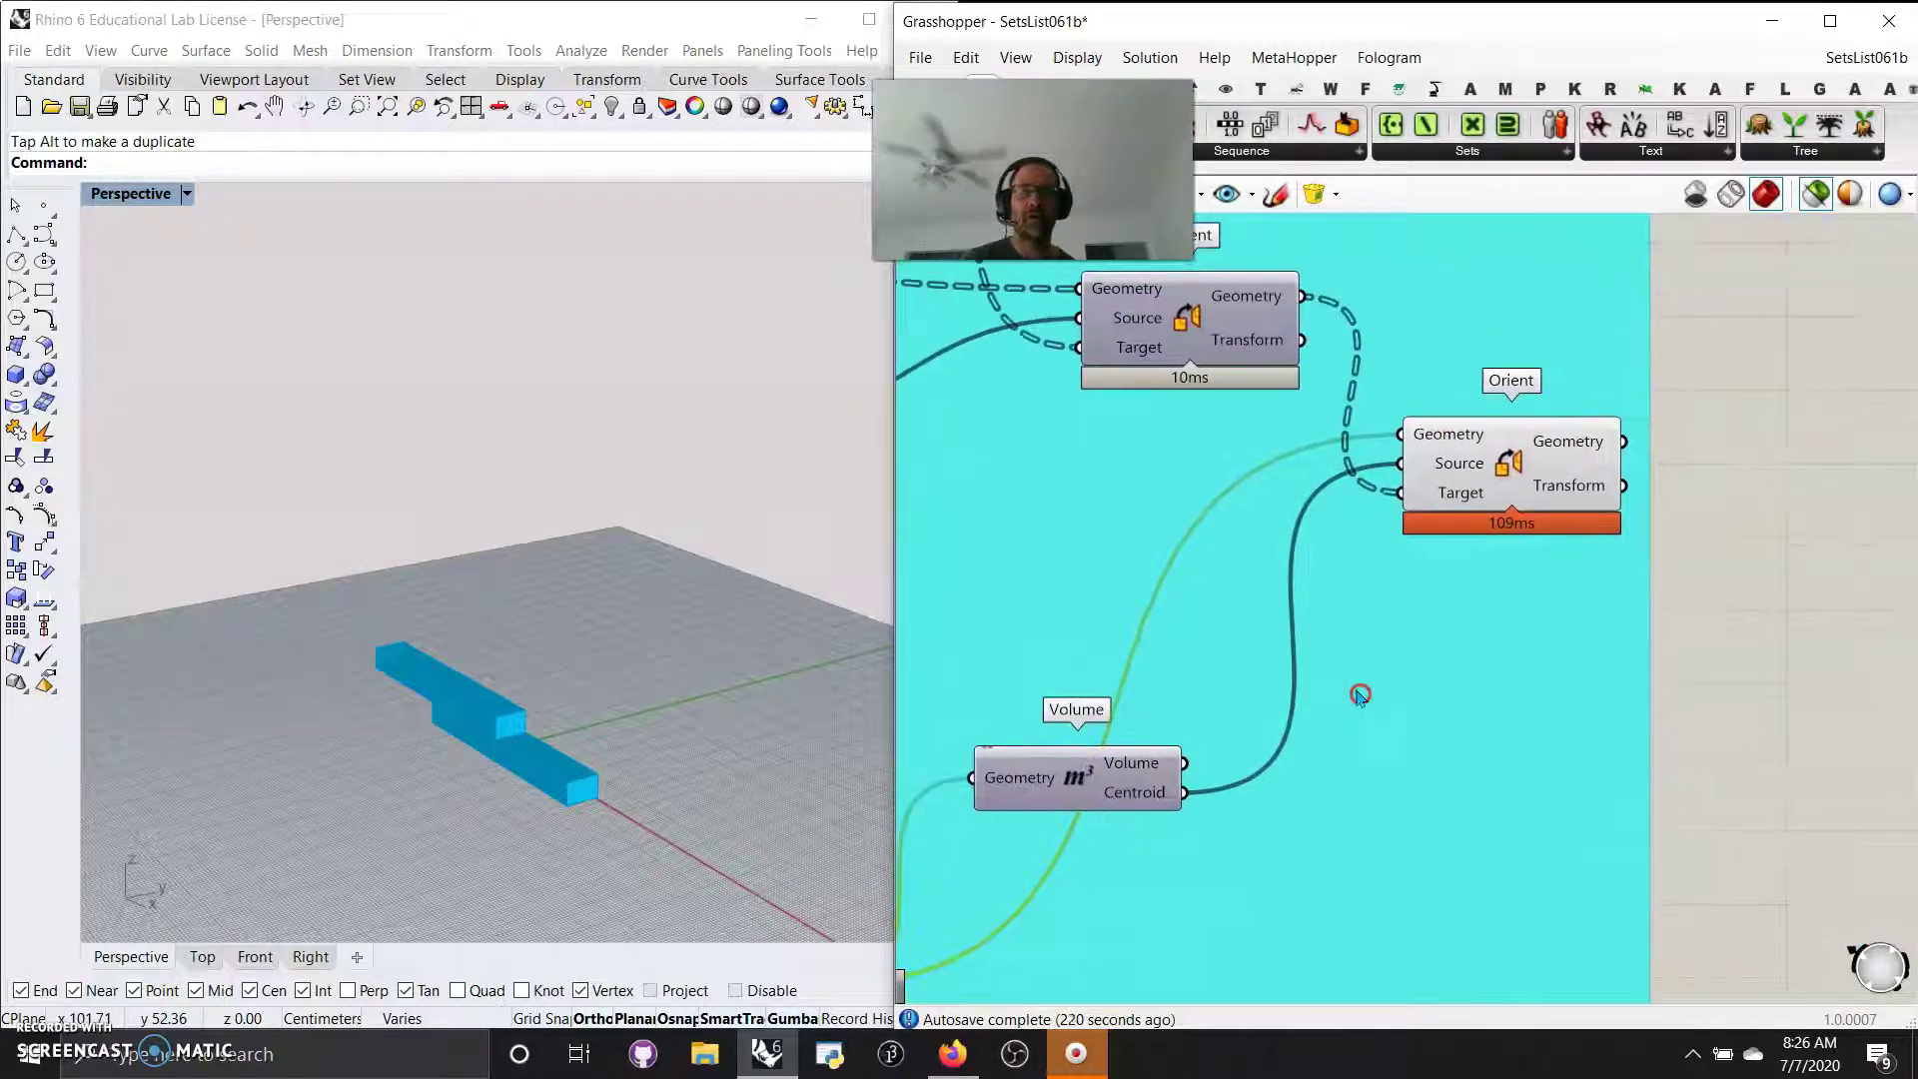
click(1520, 488)
scroll(621, 642, down, 5)
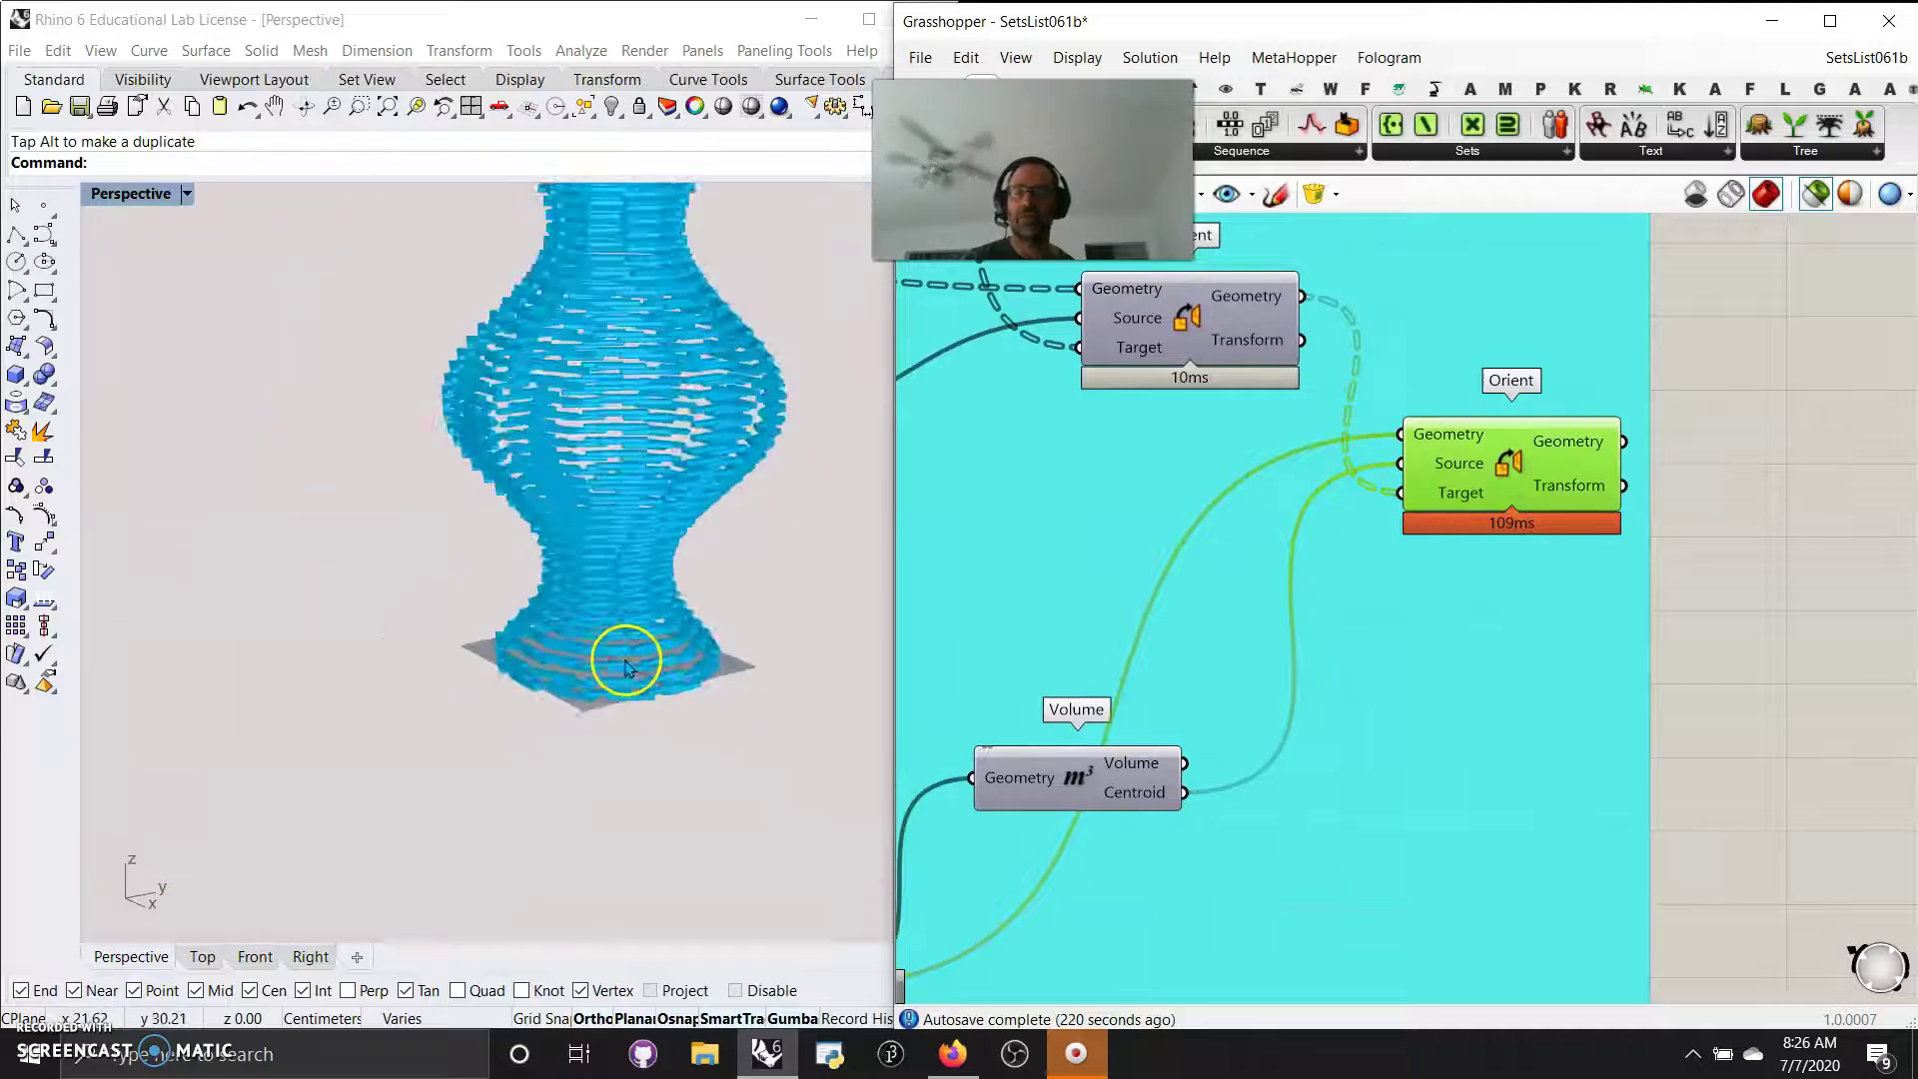
right_drag(629, 663, 643, 759)
right_drag(643, 428, 612, 608)
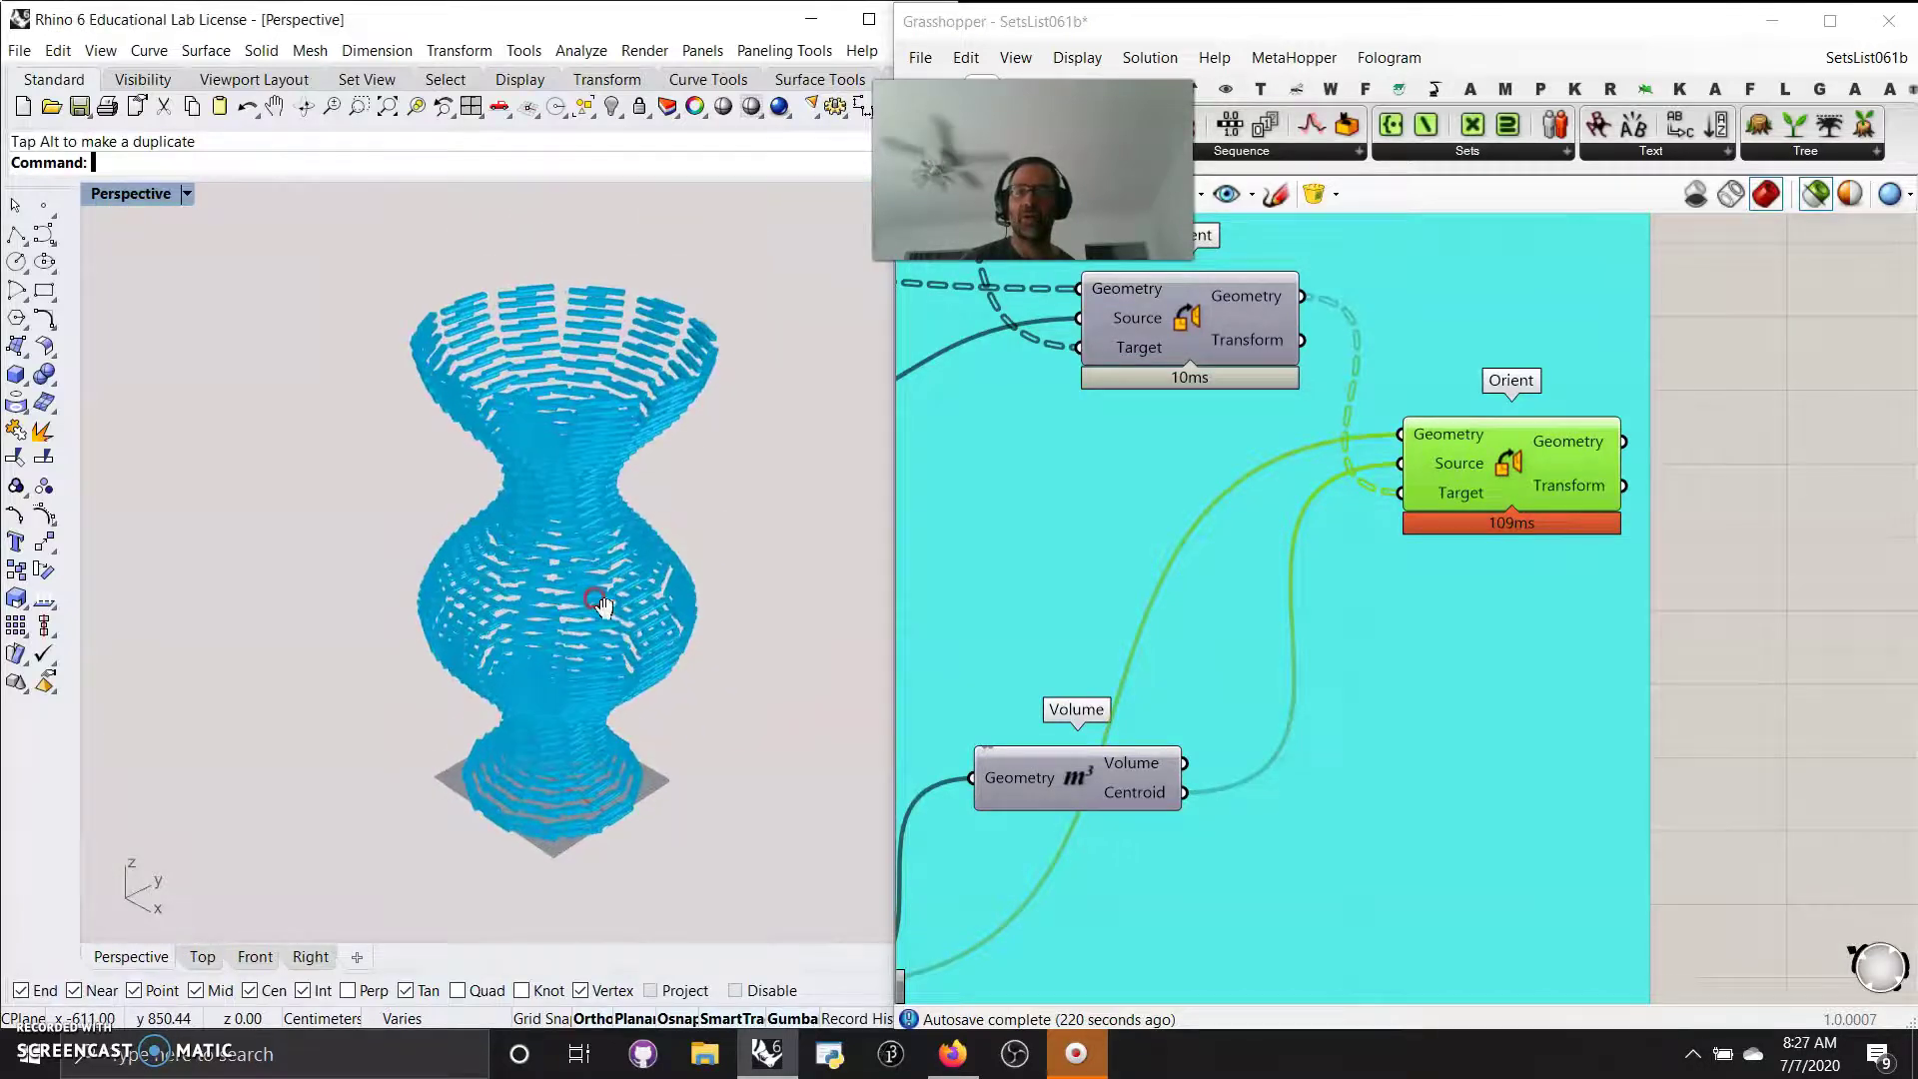
scroll(589, 594, up, 3)
- Shift the Circle component away from Horizontal Frames on the canvas and preview the circle and its frames
right_drag(929, 514, 1336, 726)
scroll(1374, 757, down, 3)
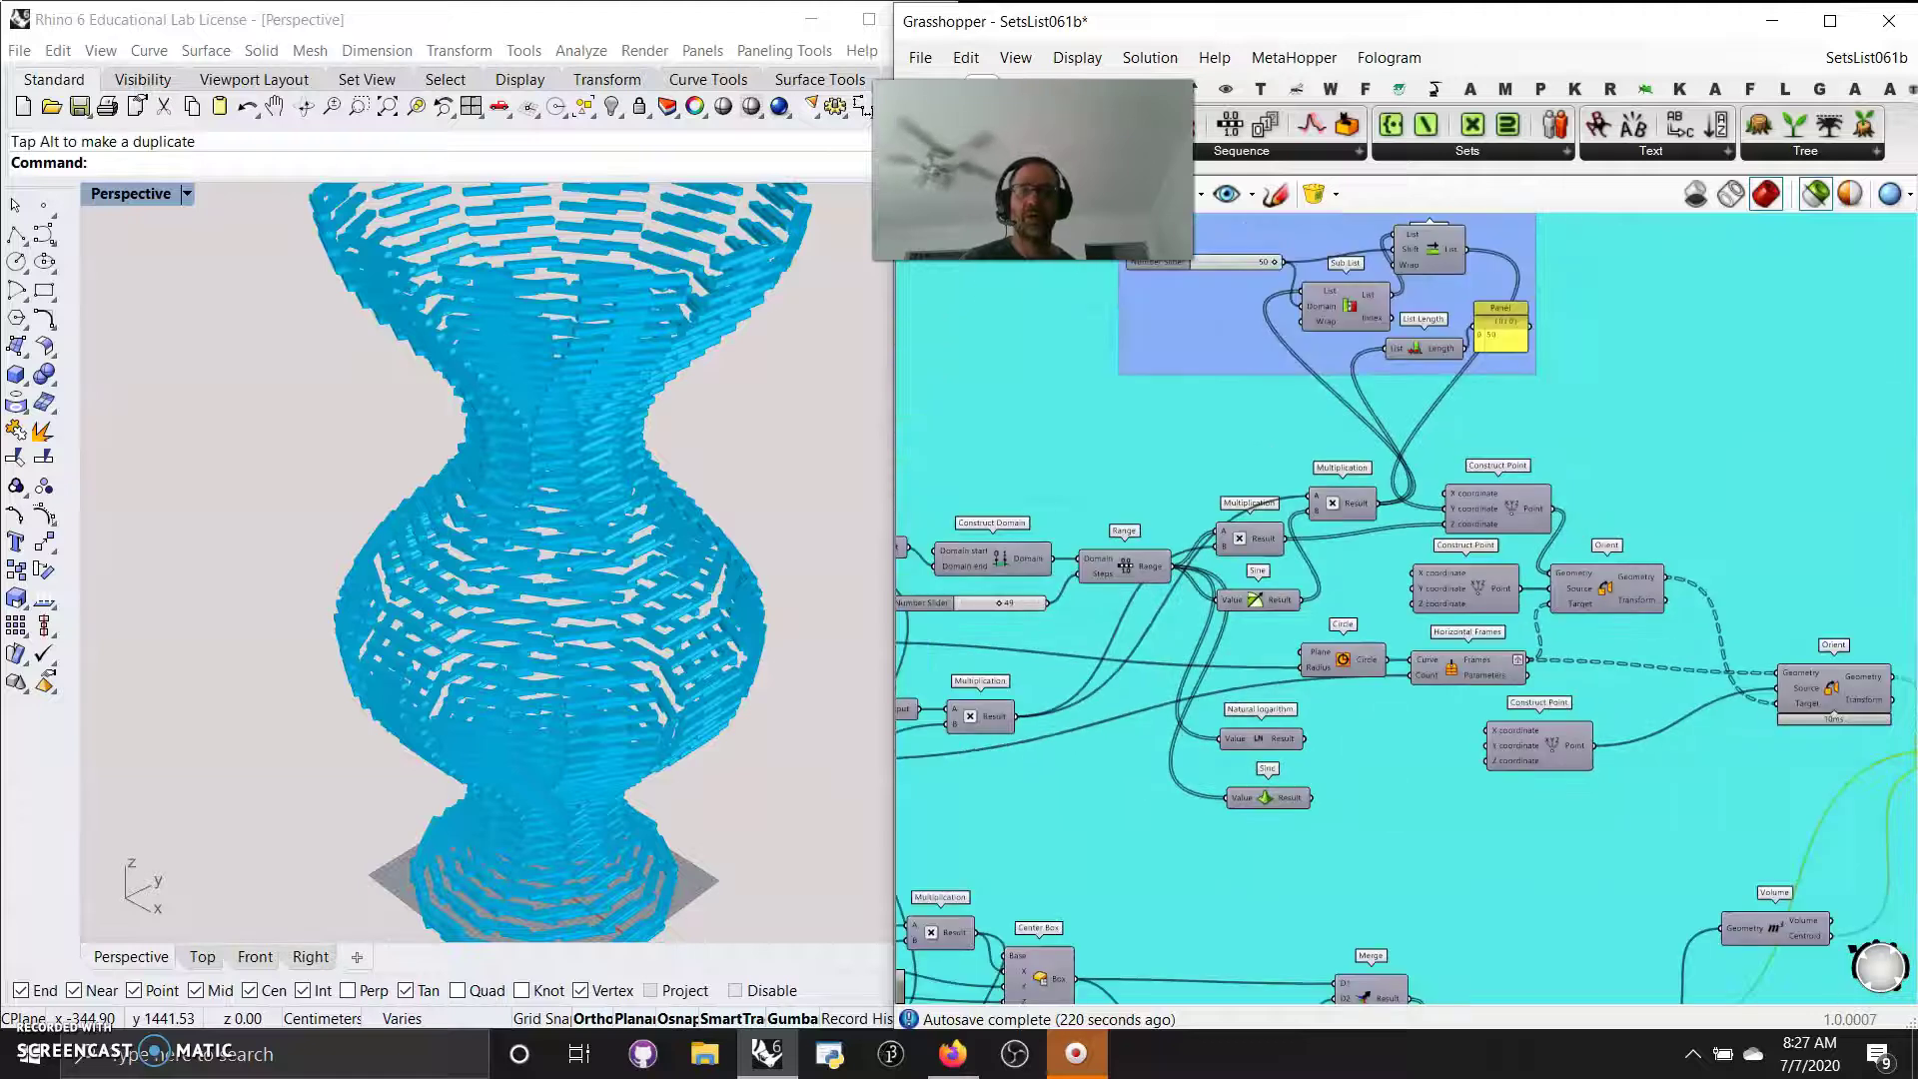
right_drag(1002, 358, 1451, 274)
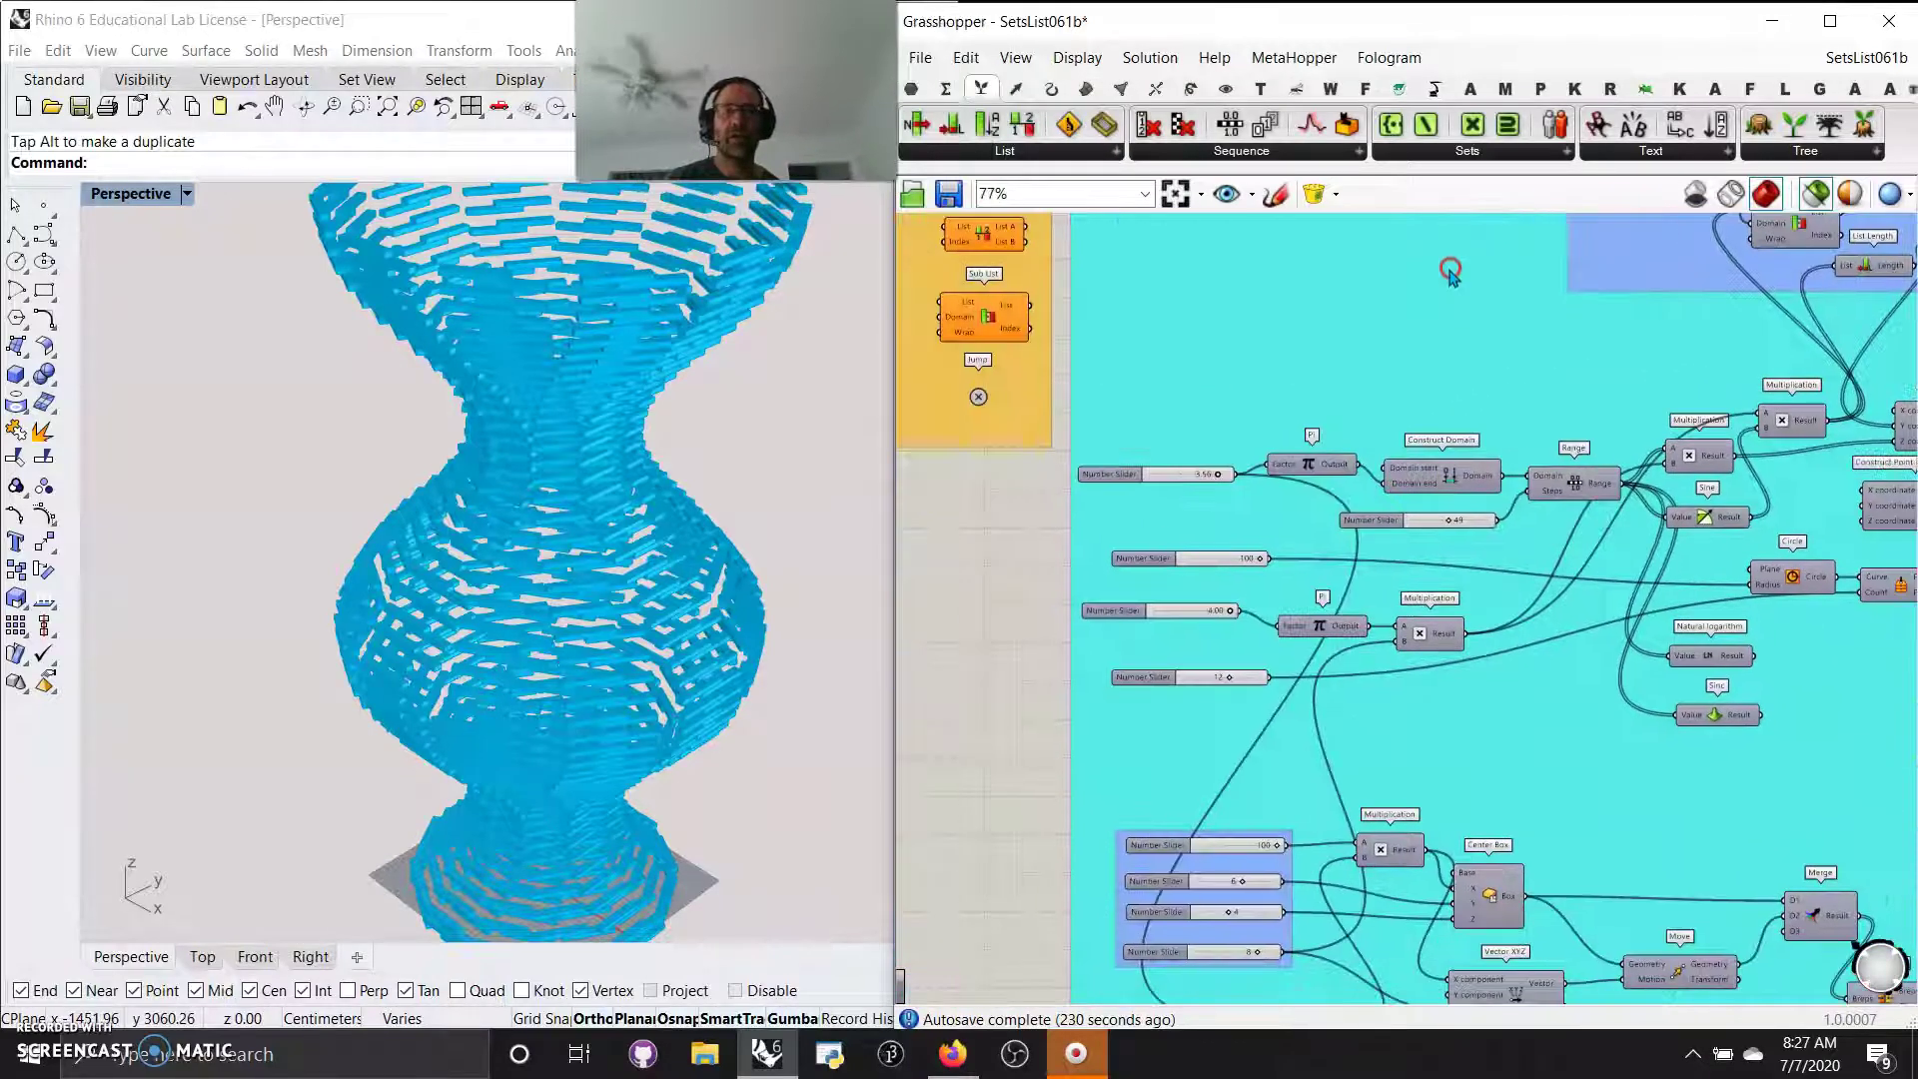
right_drag(1312, 557, 1204, 495)
right_drag(1549, 560, 1399, 522)
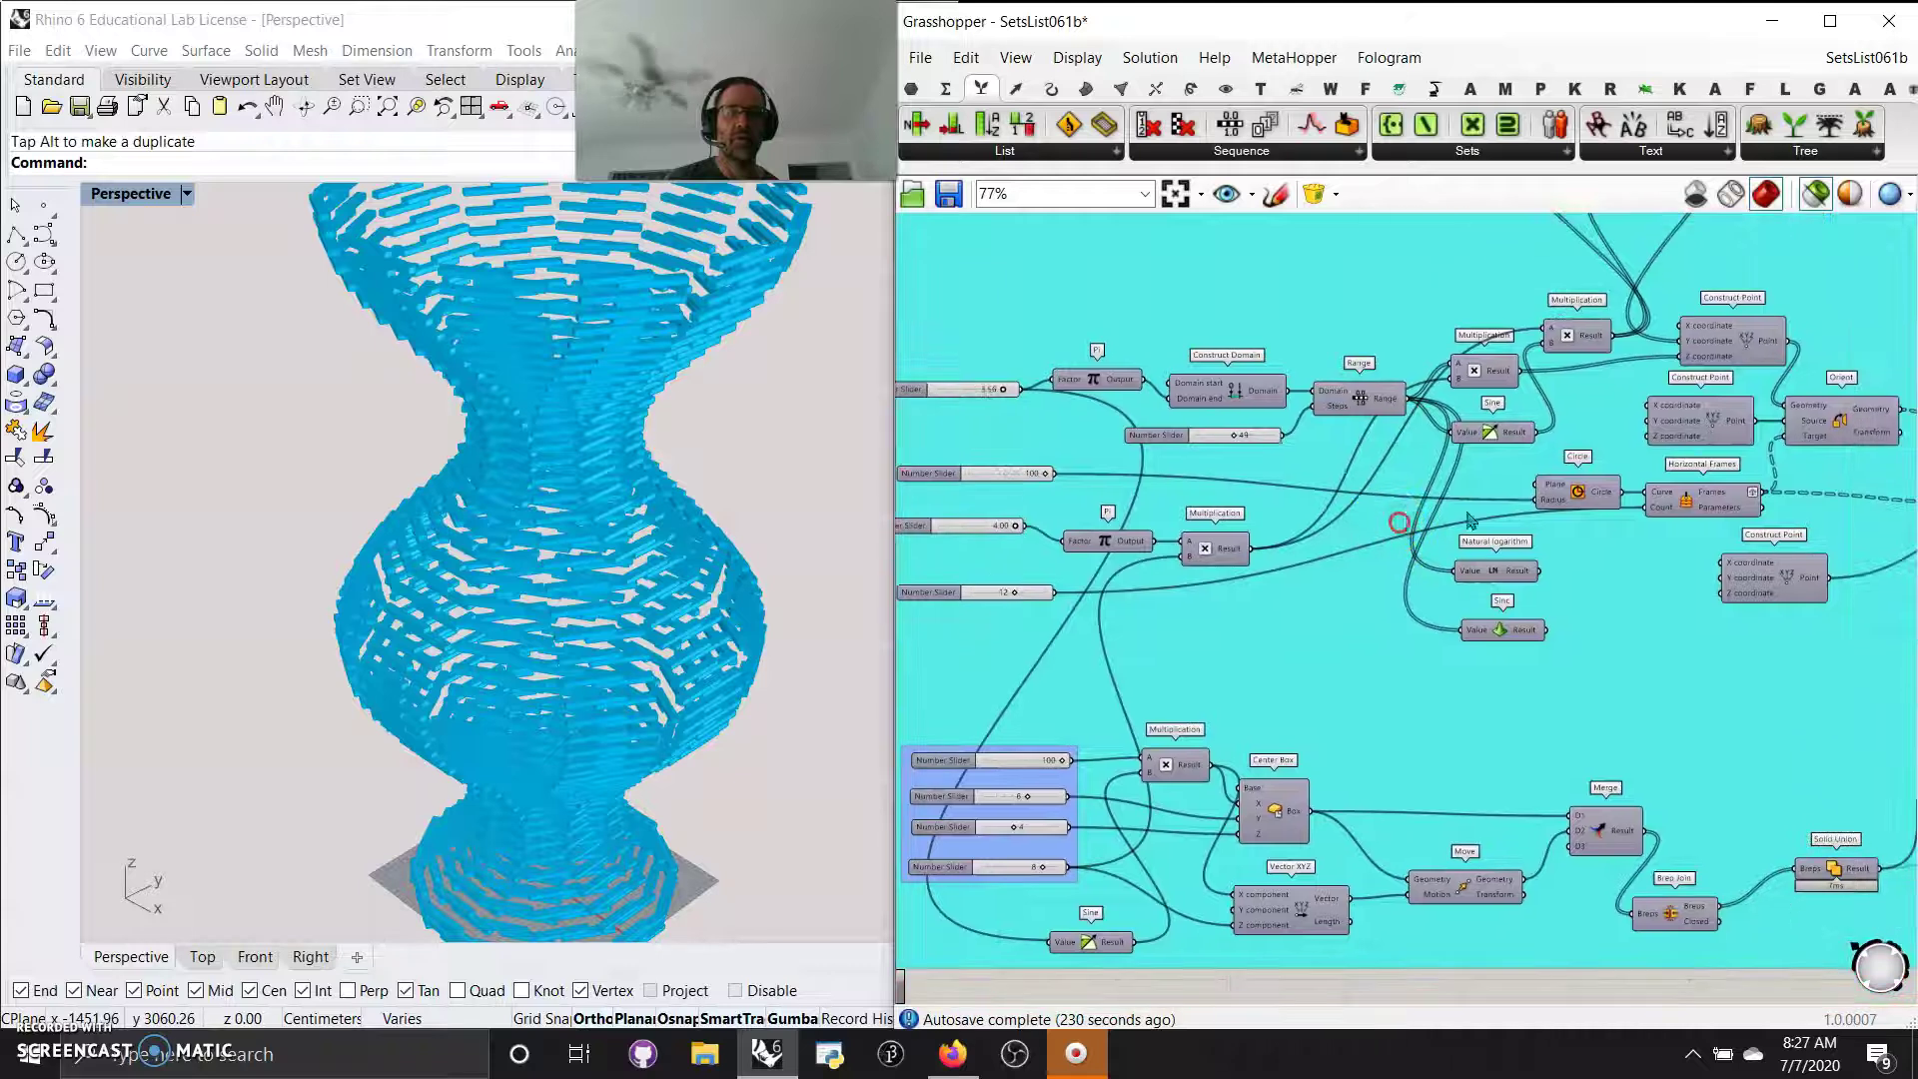
drag(1572, 500, 1485, 497)
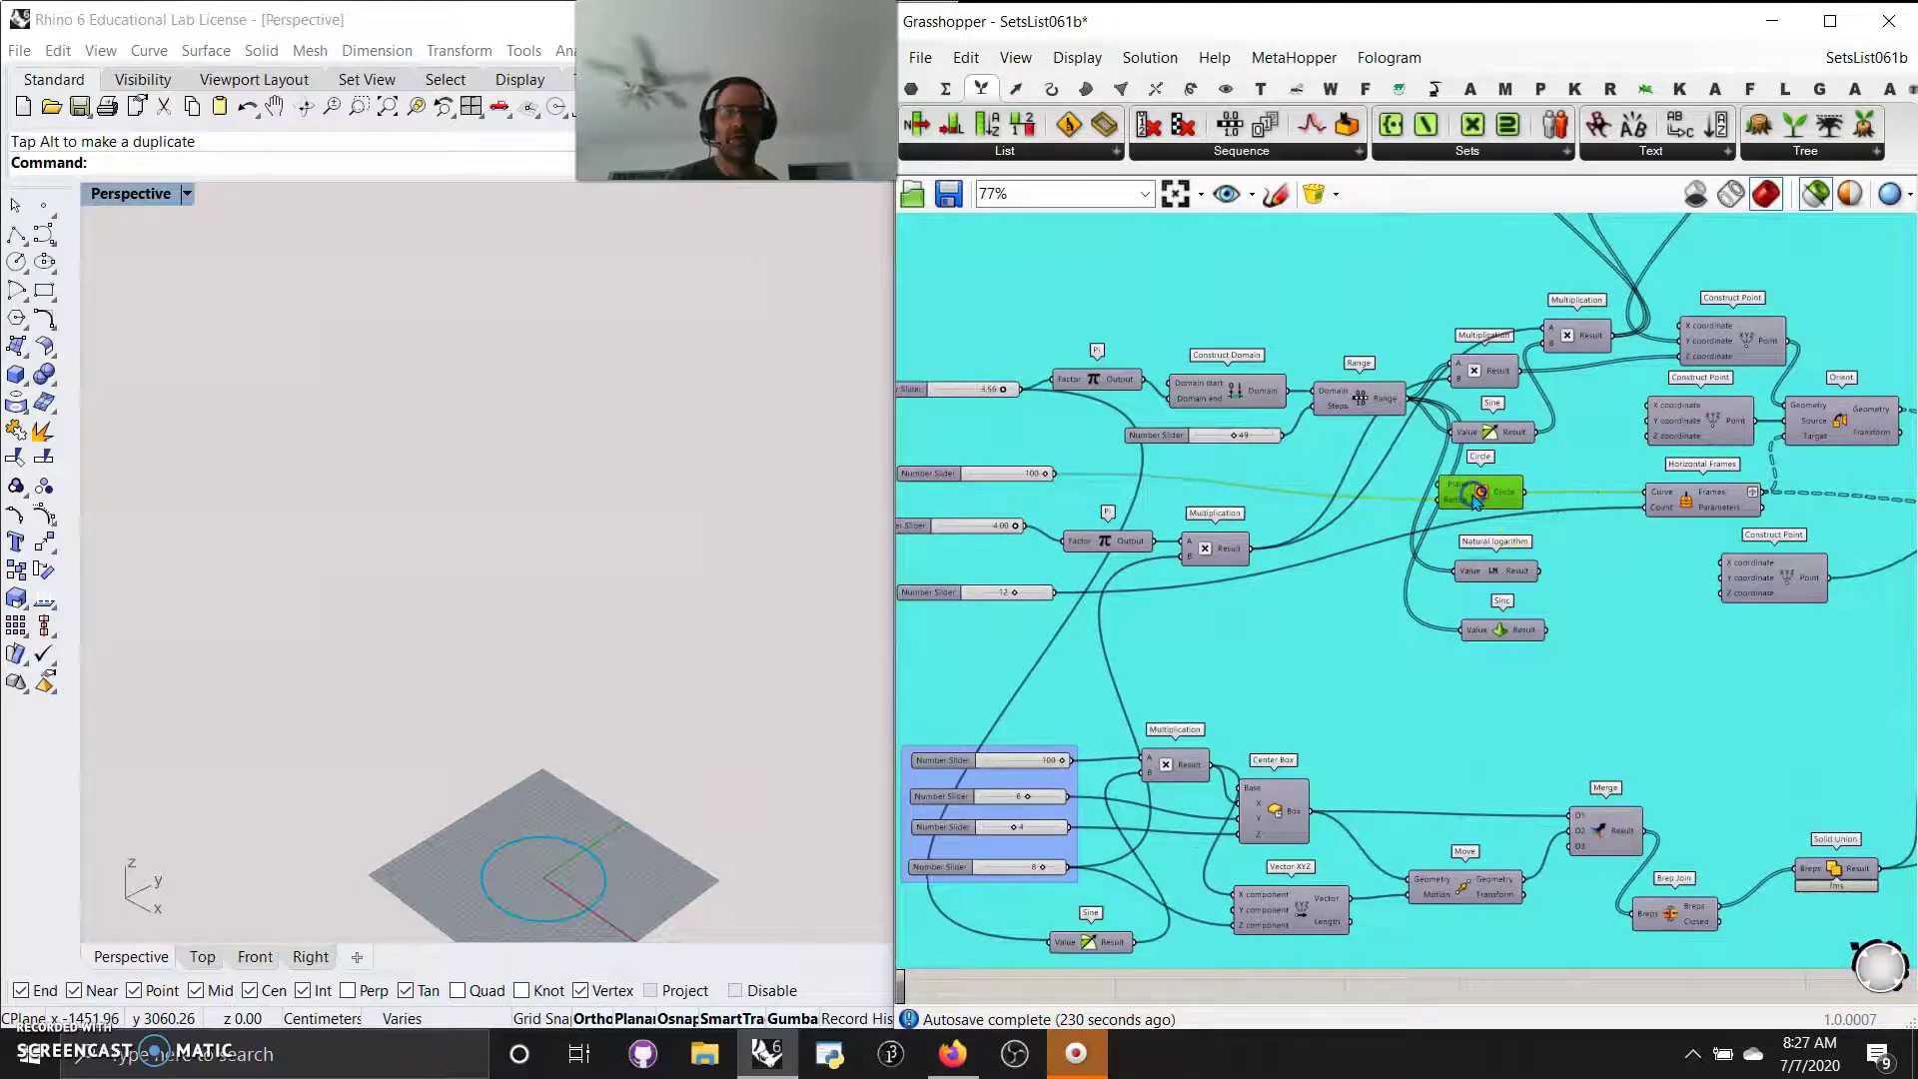
scroll(570, 909, up, 5)
click(1689, 505)
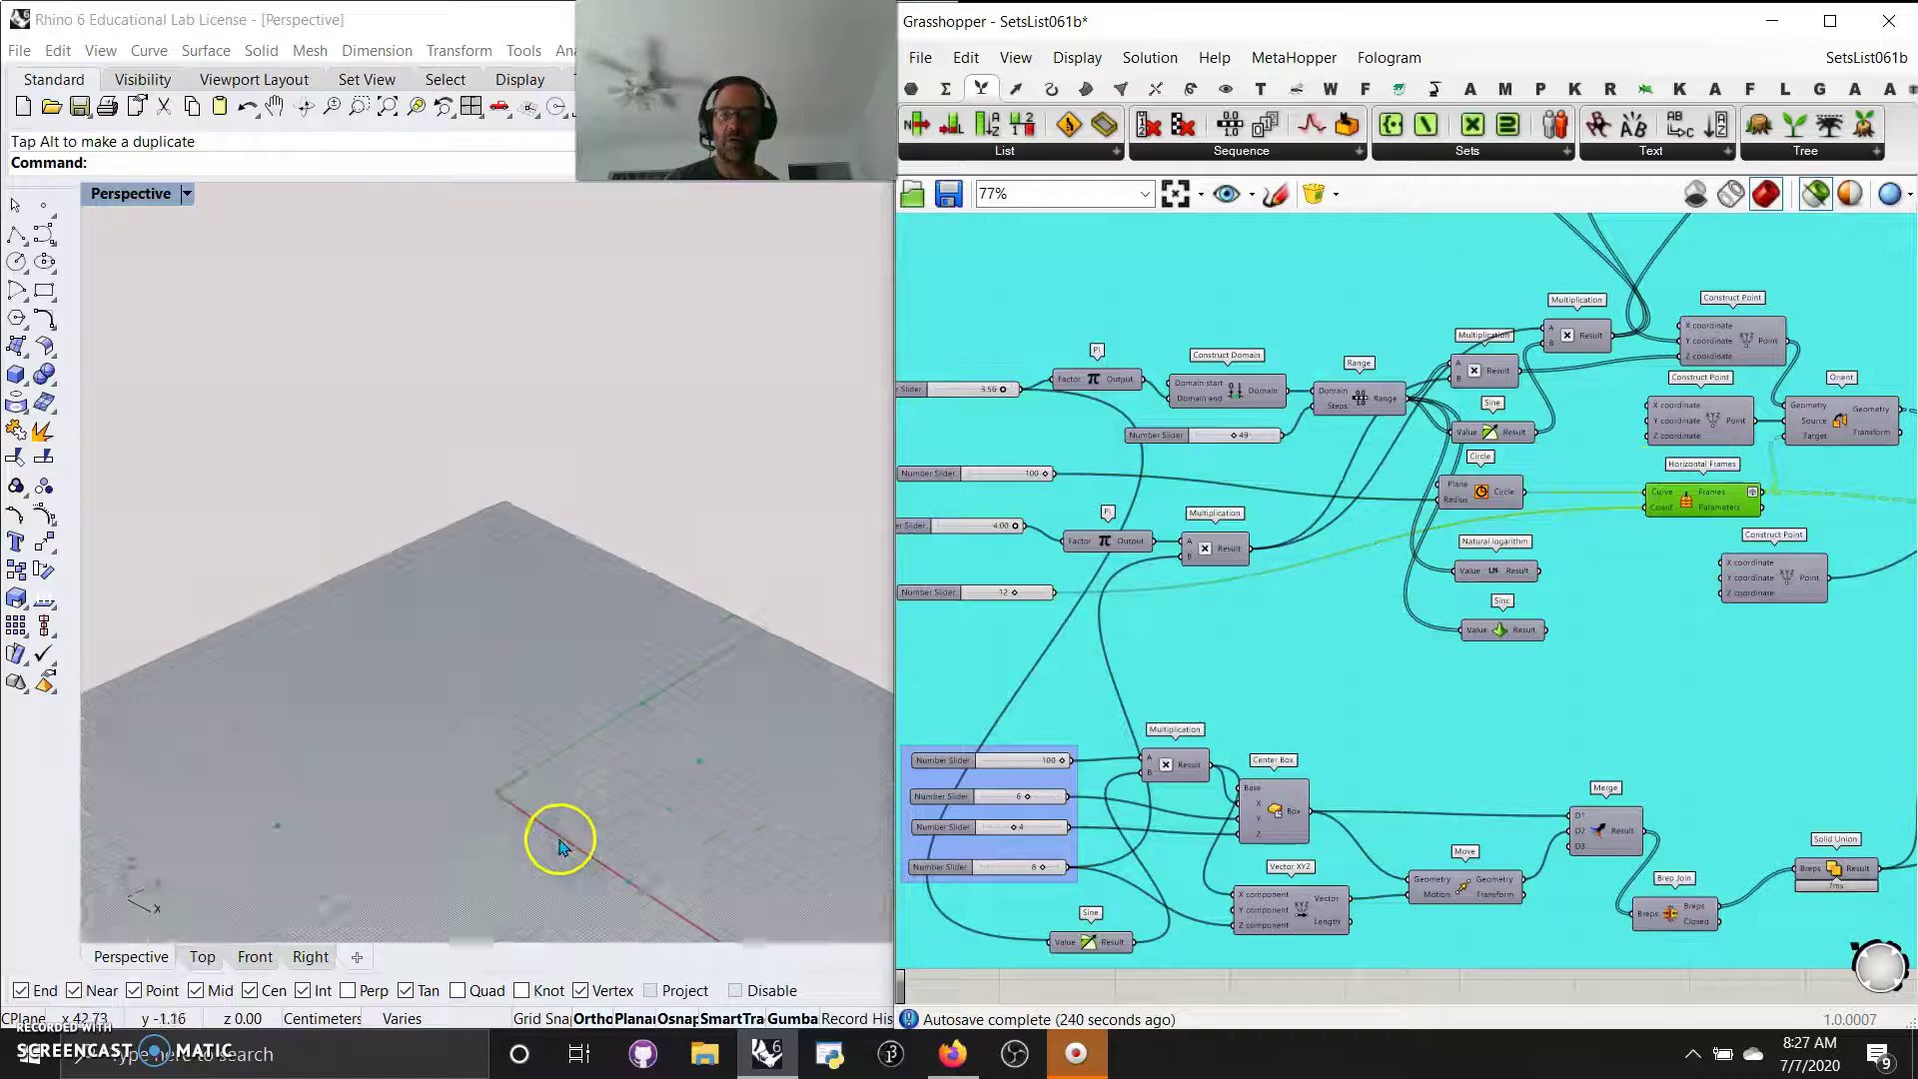
scroll(575, 844, up, 3)
- Enlarge the preview plane size and reselect Horizontal Frames to show its planes
click(1061, 73)
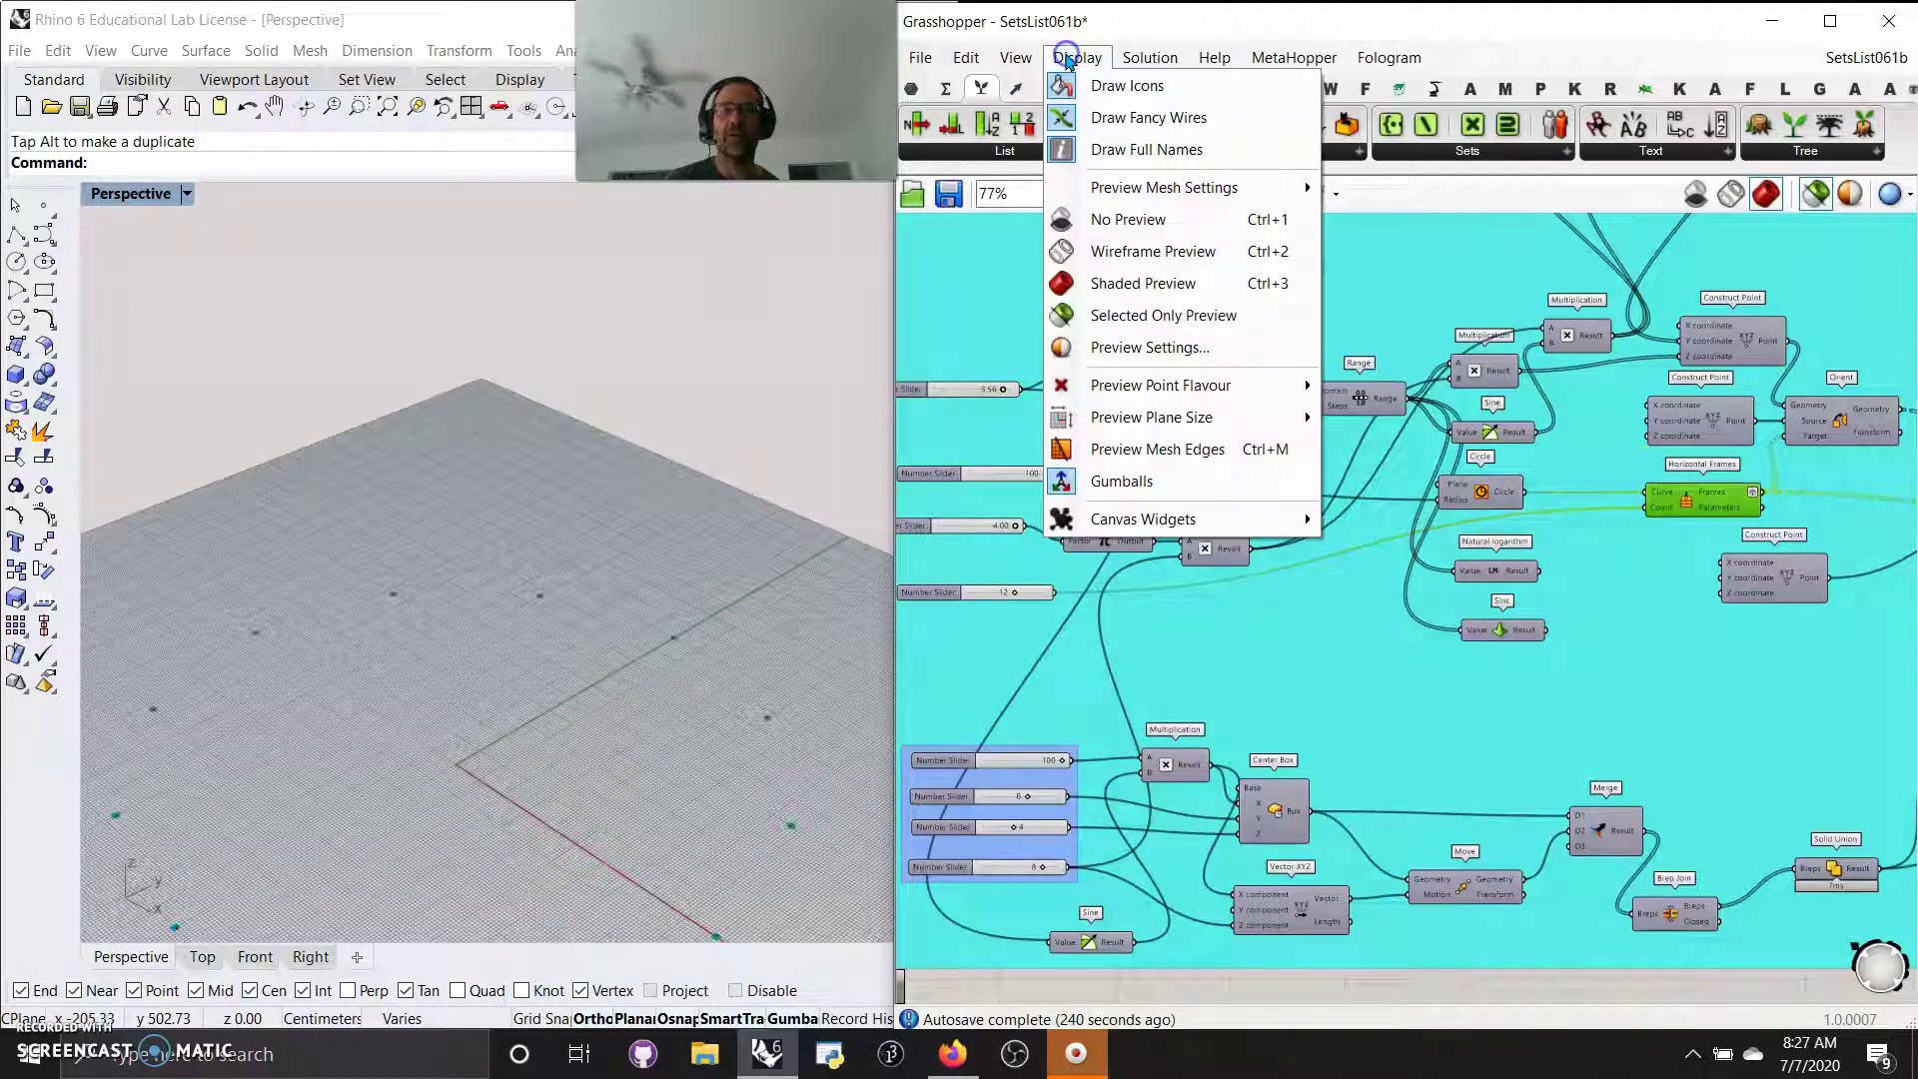
mouse_move(1186, 428)
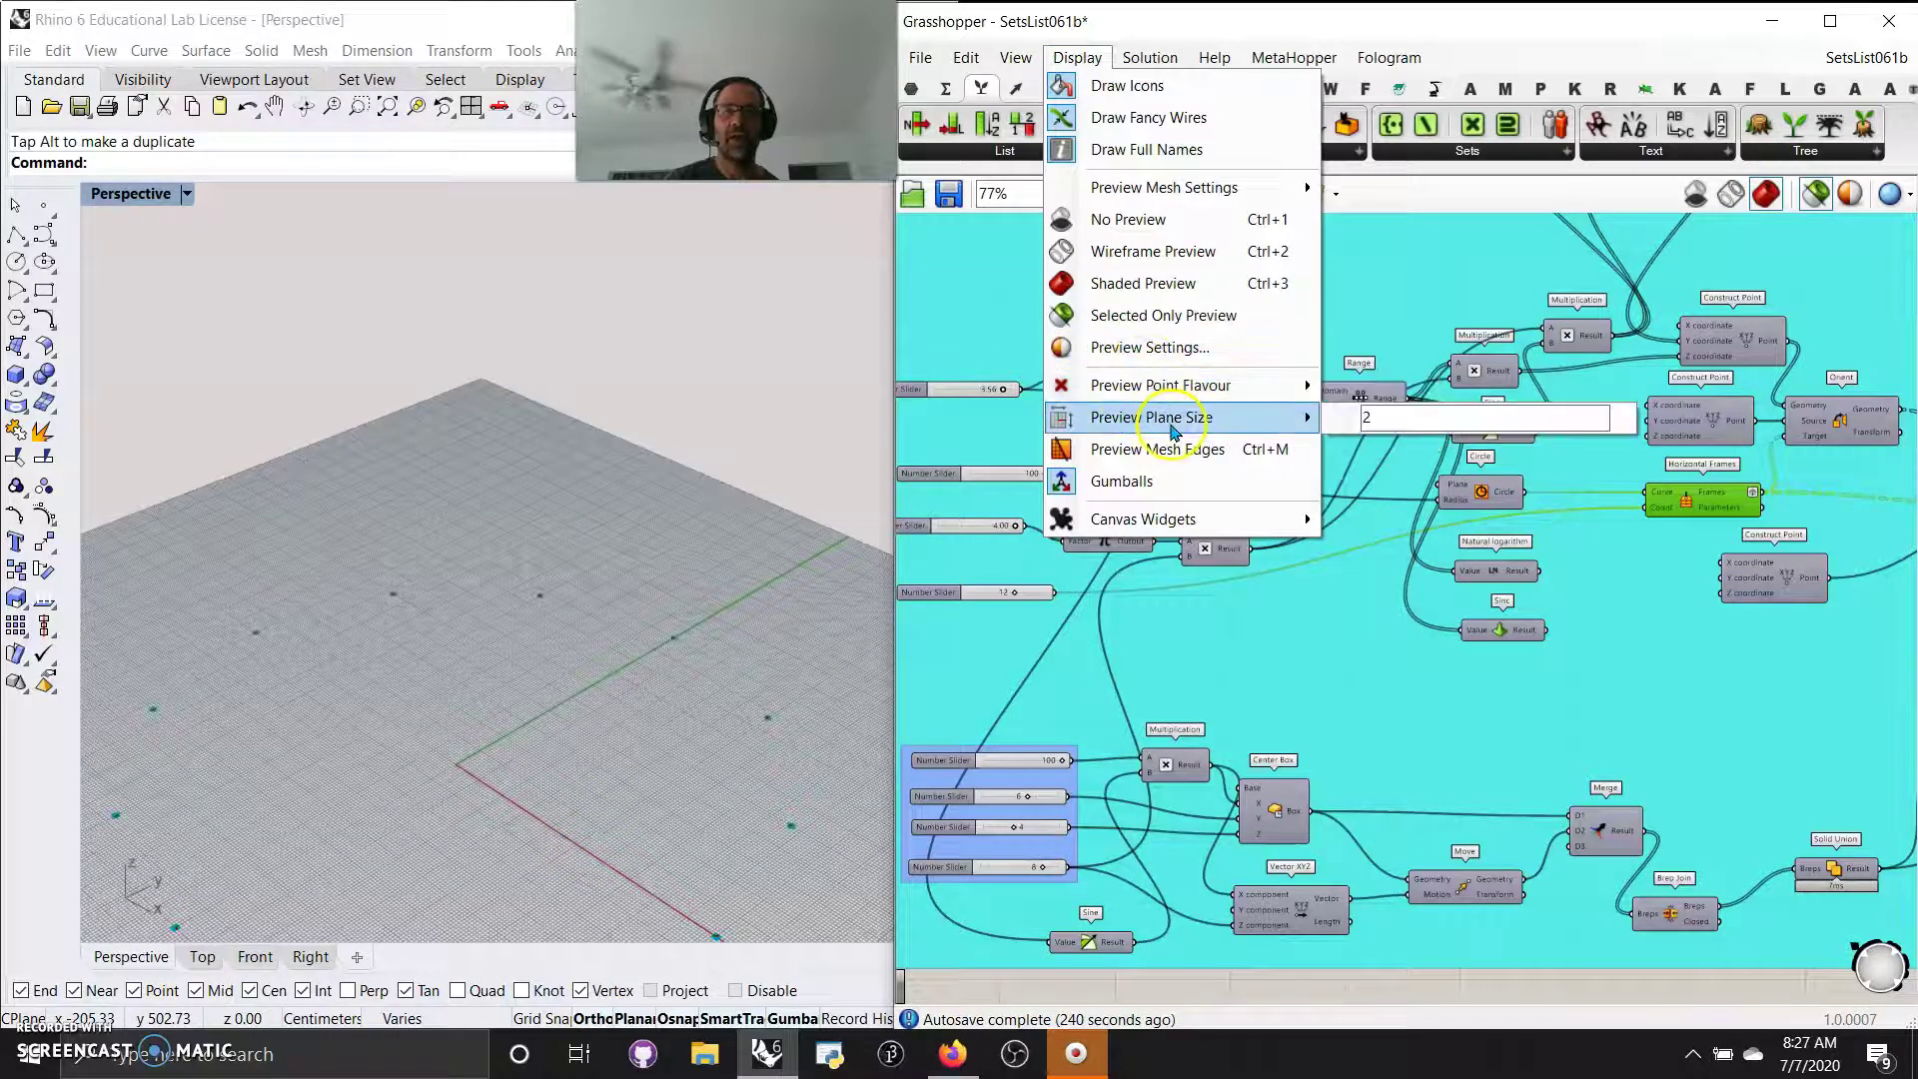
click(1379, 417)
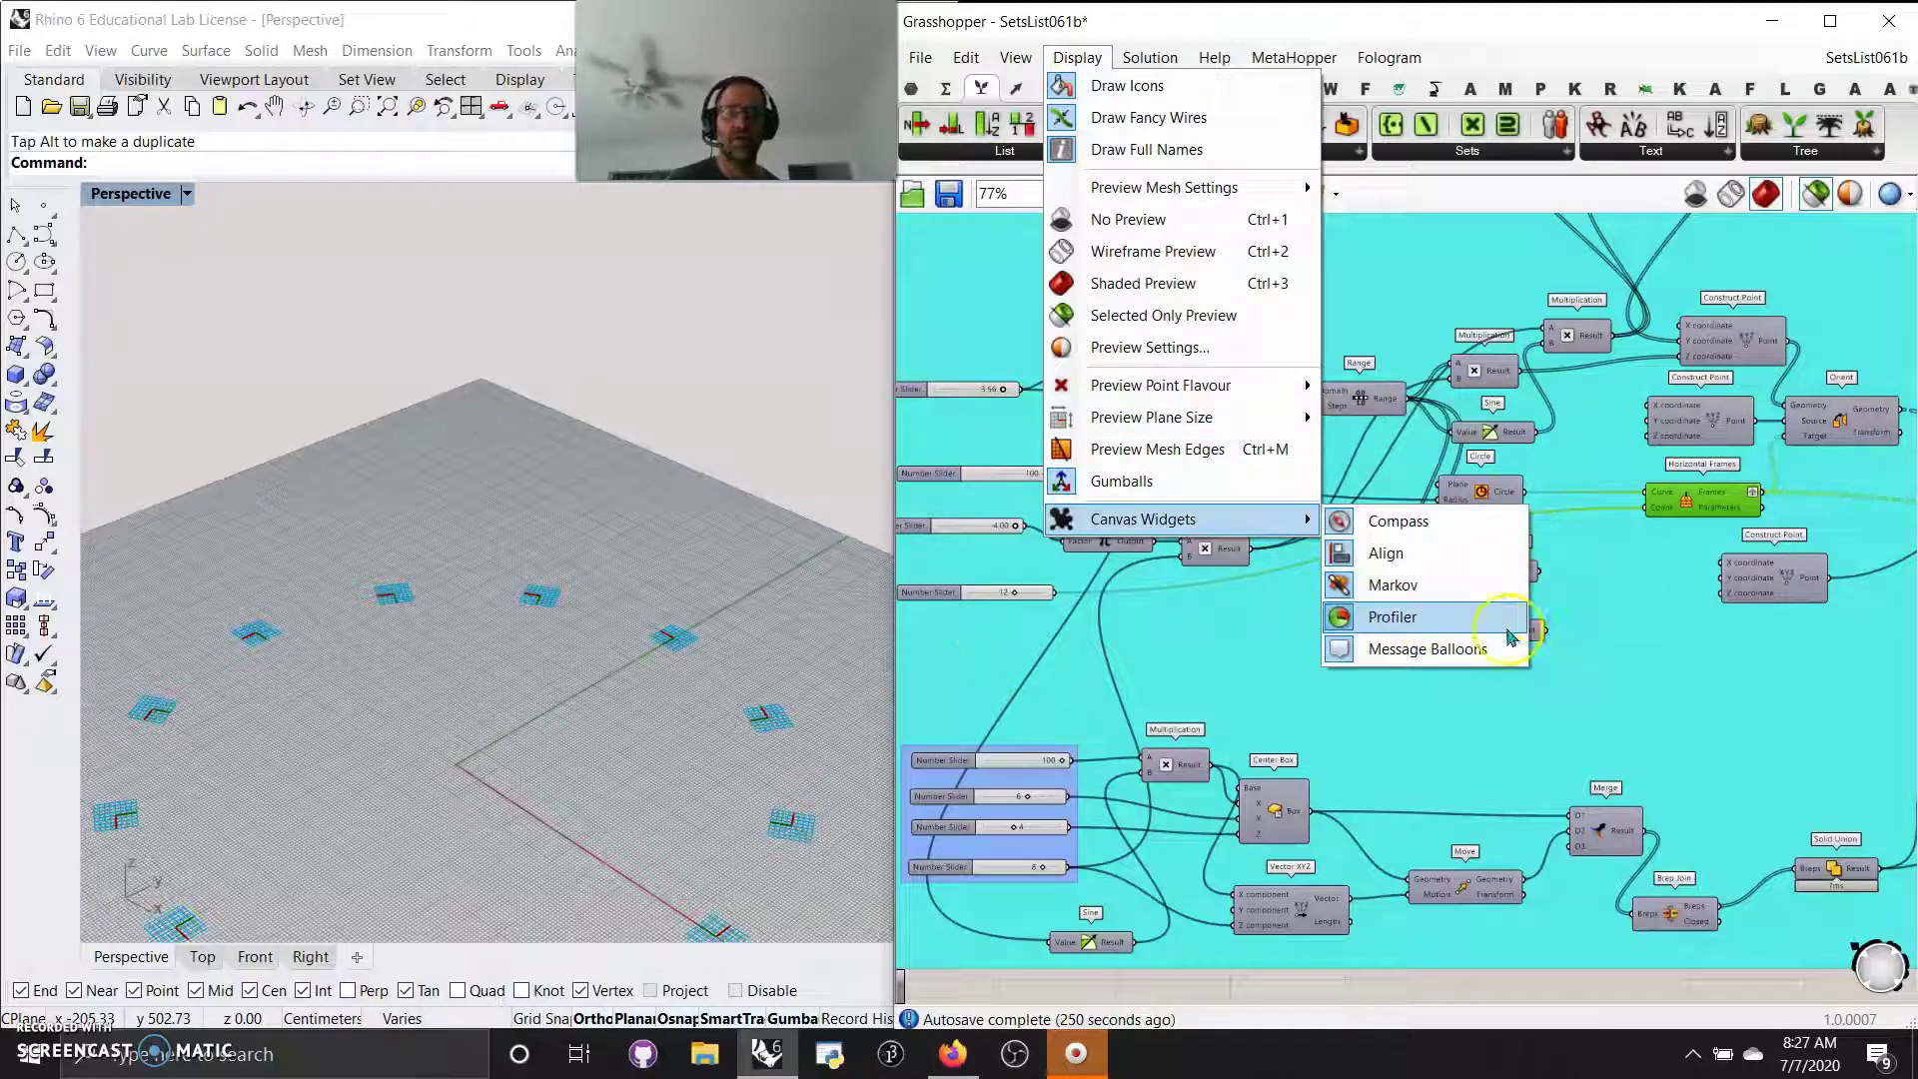
click(1613, 719)
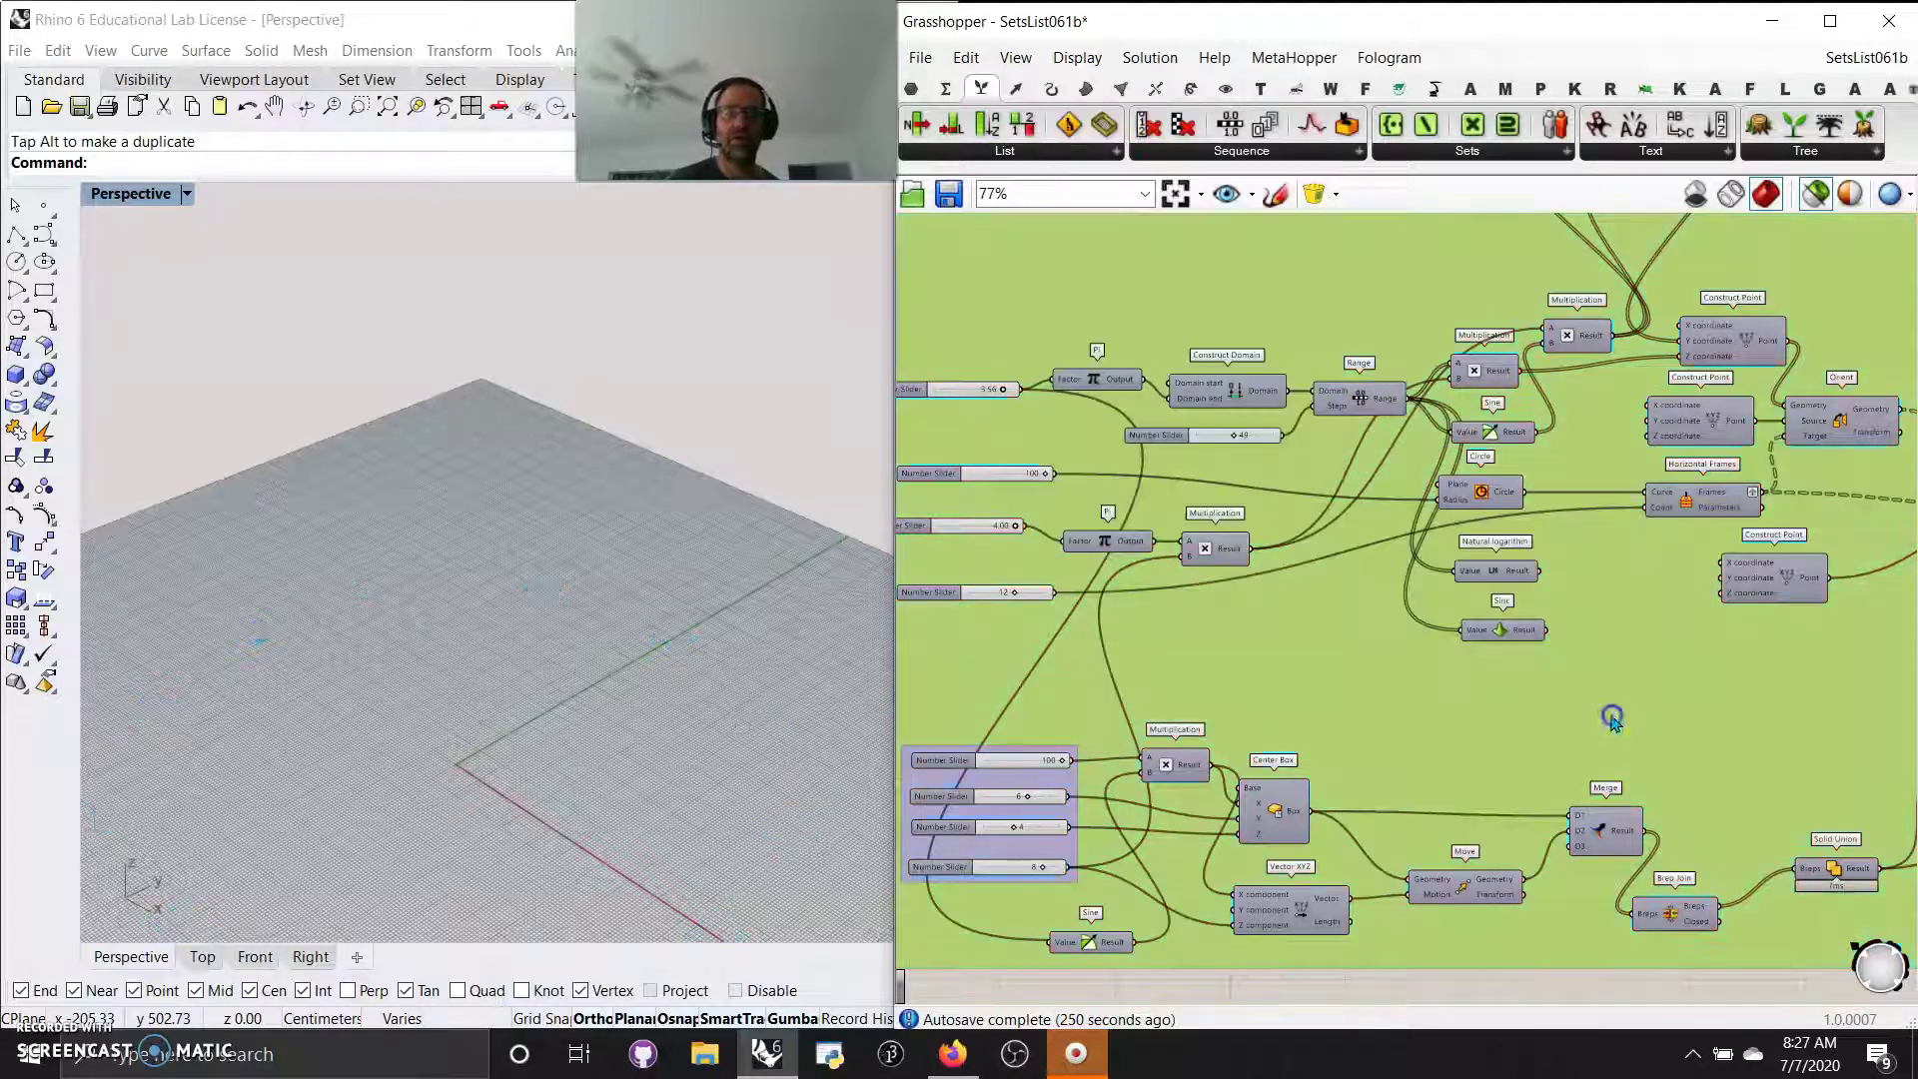
click(1695, 522)
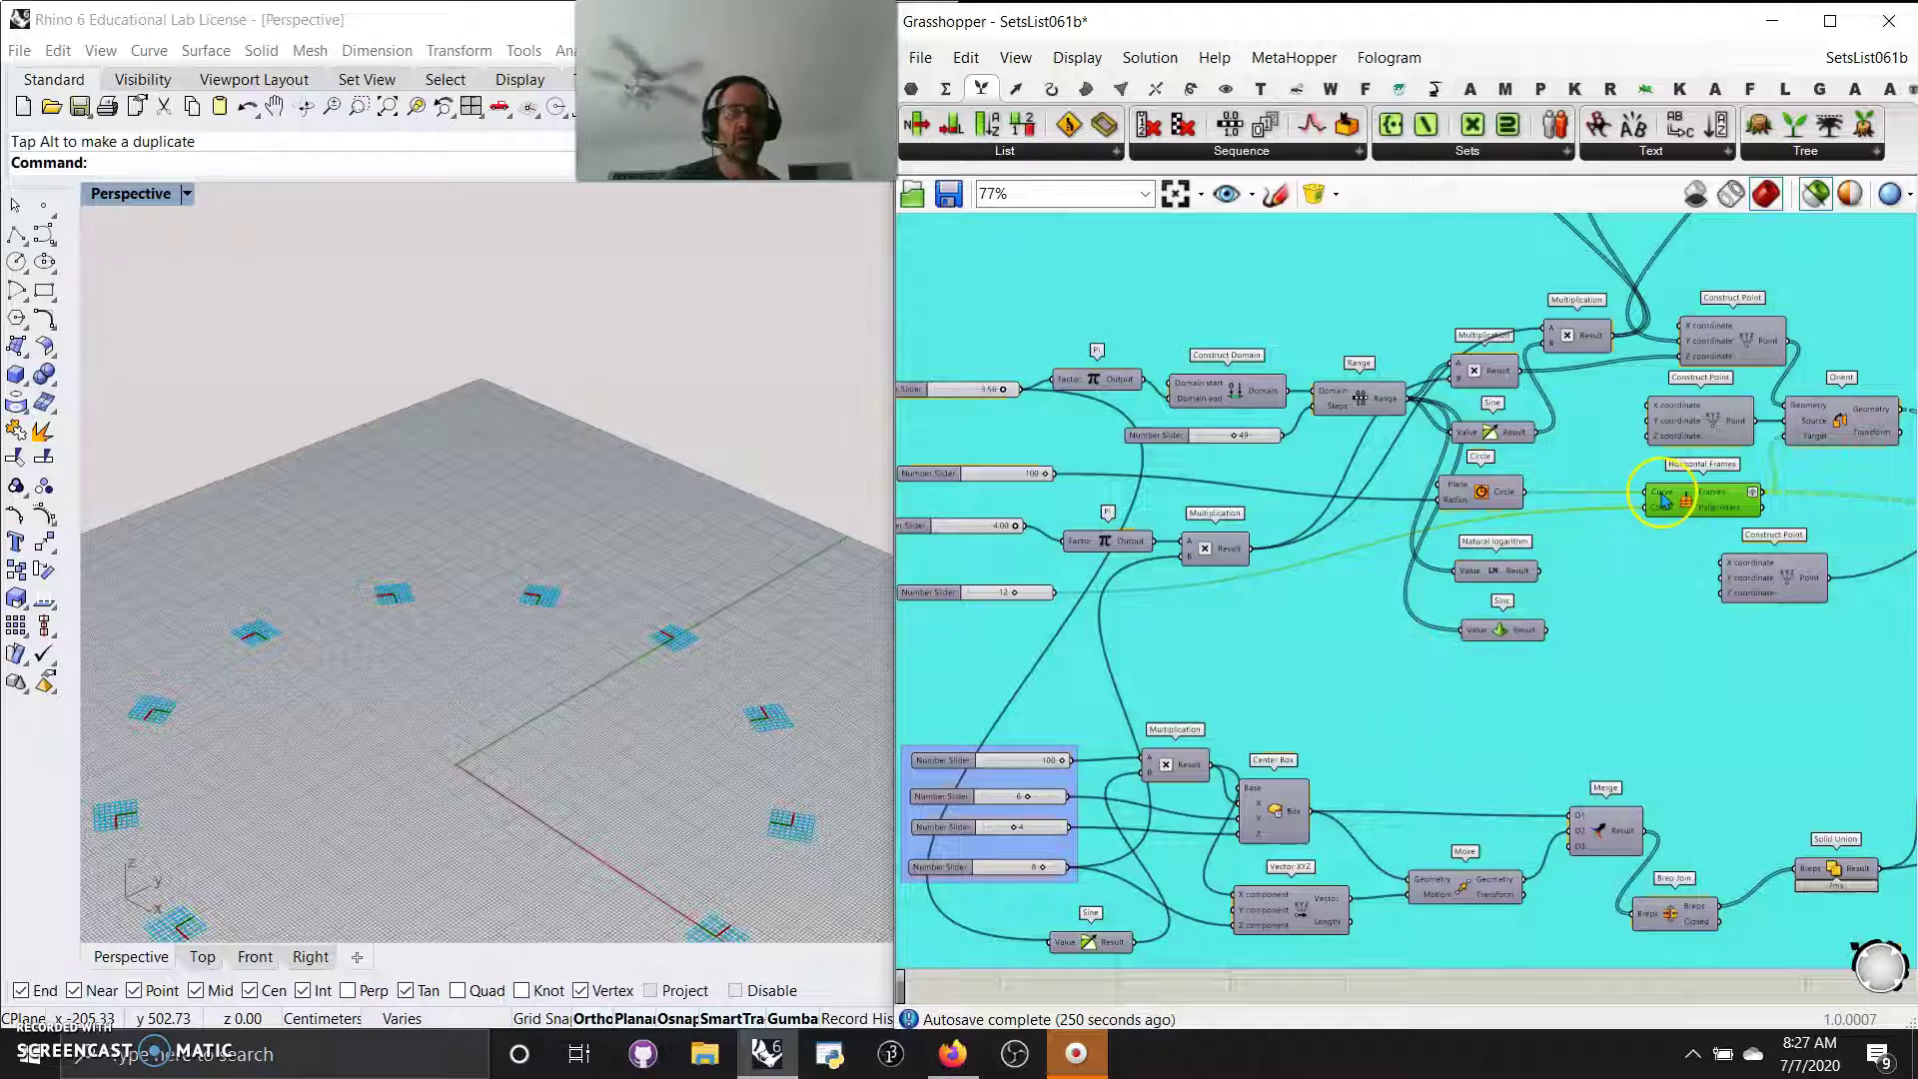
- Reposition Horizontal Frames and the Construct Point below it to give their wires more room
drag(1663, 500, 1663, 512)
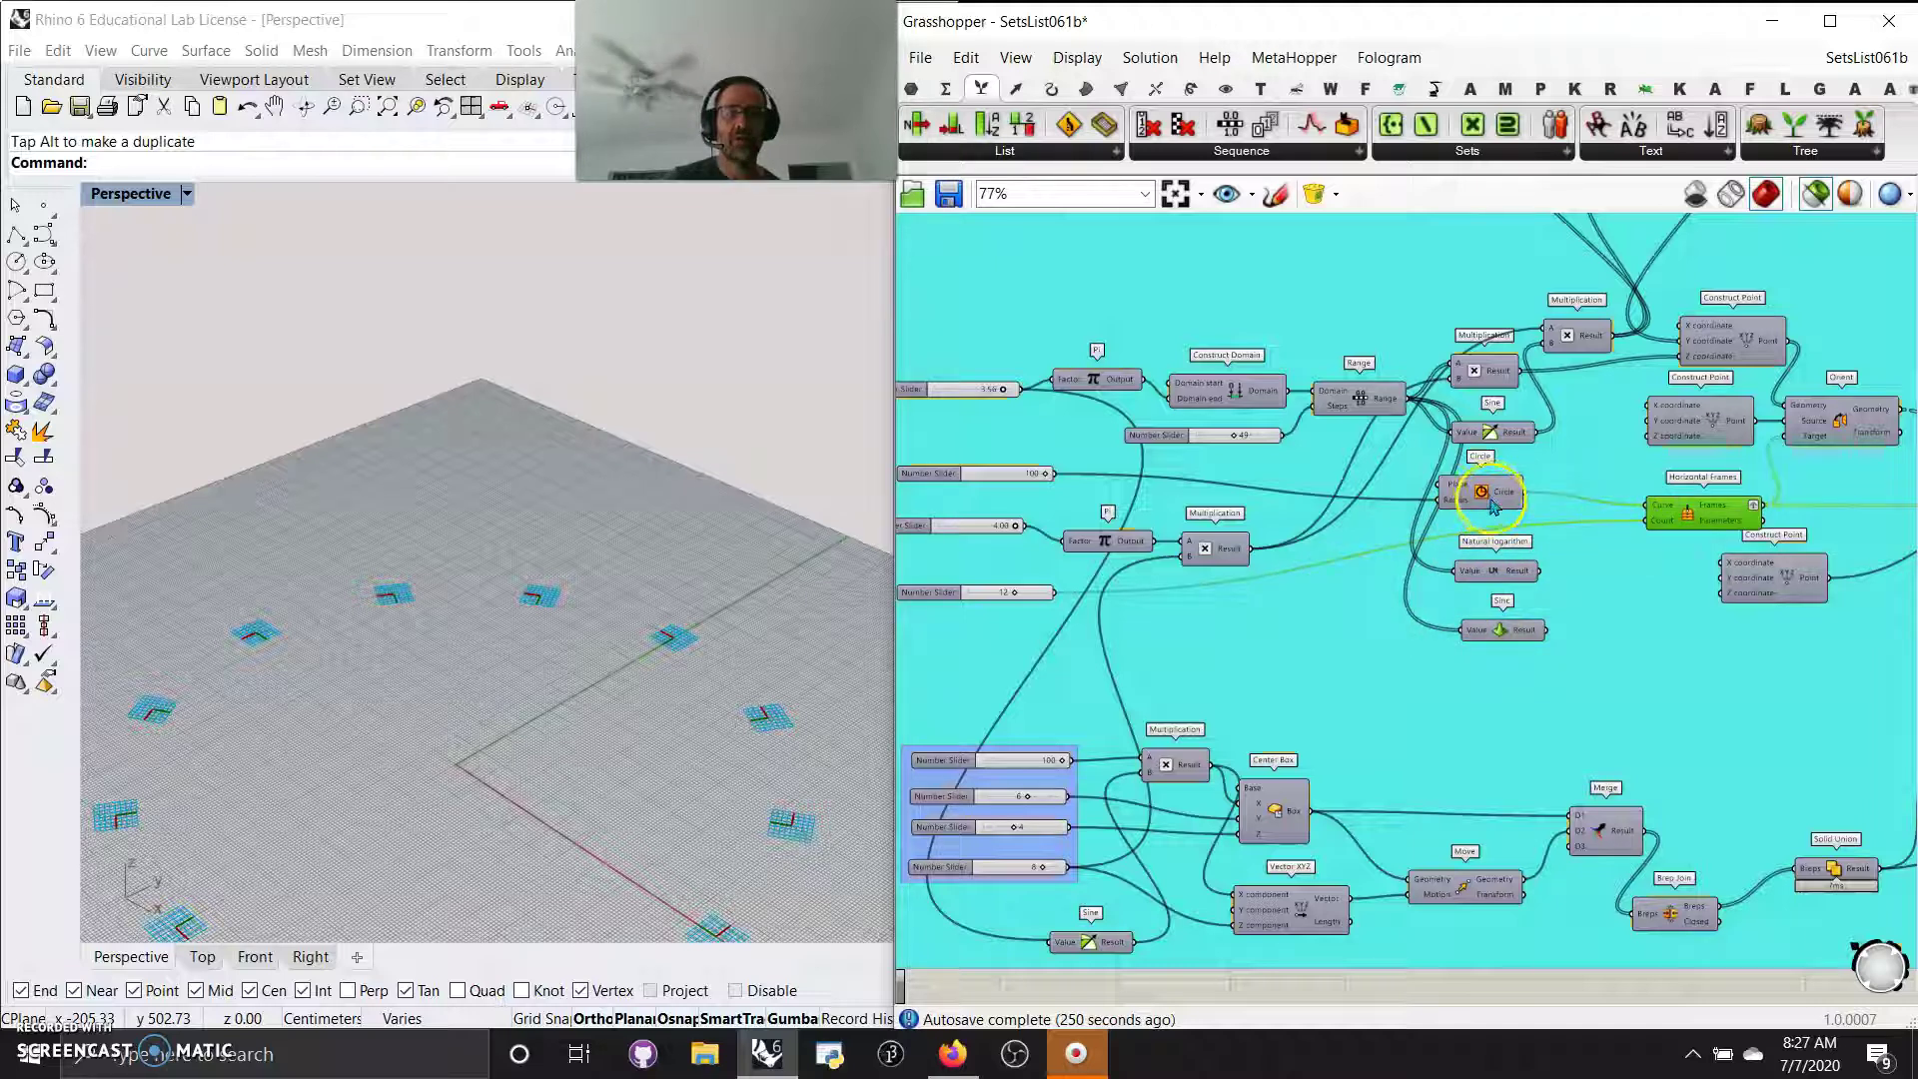
right_drag(1688, 510, 1282, 582)
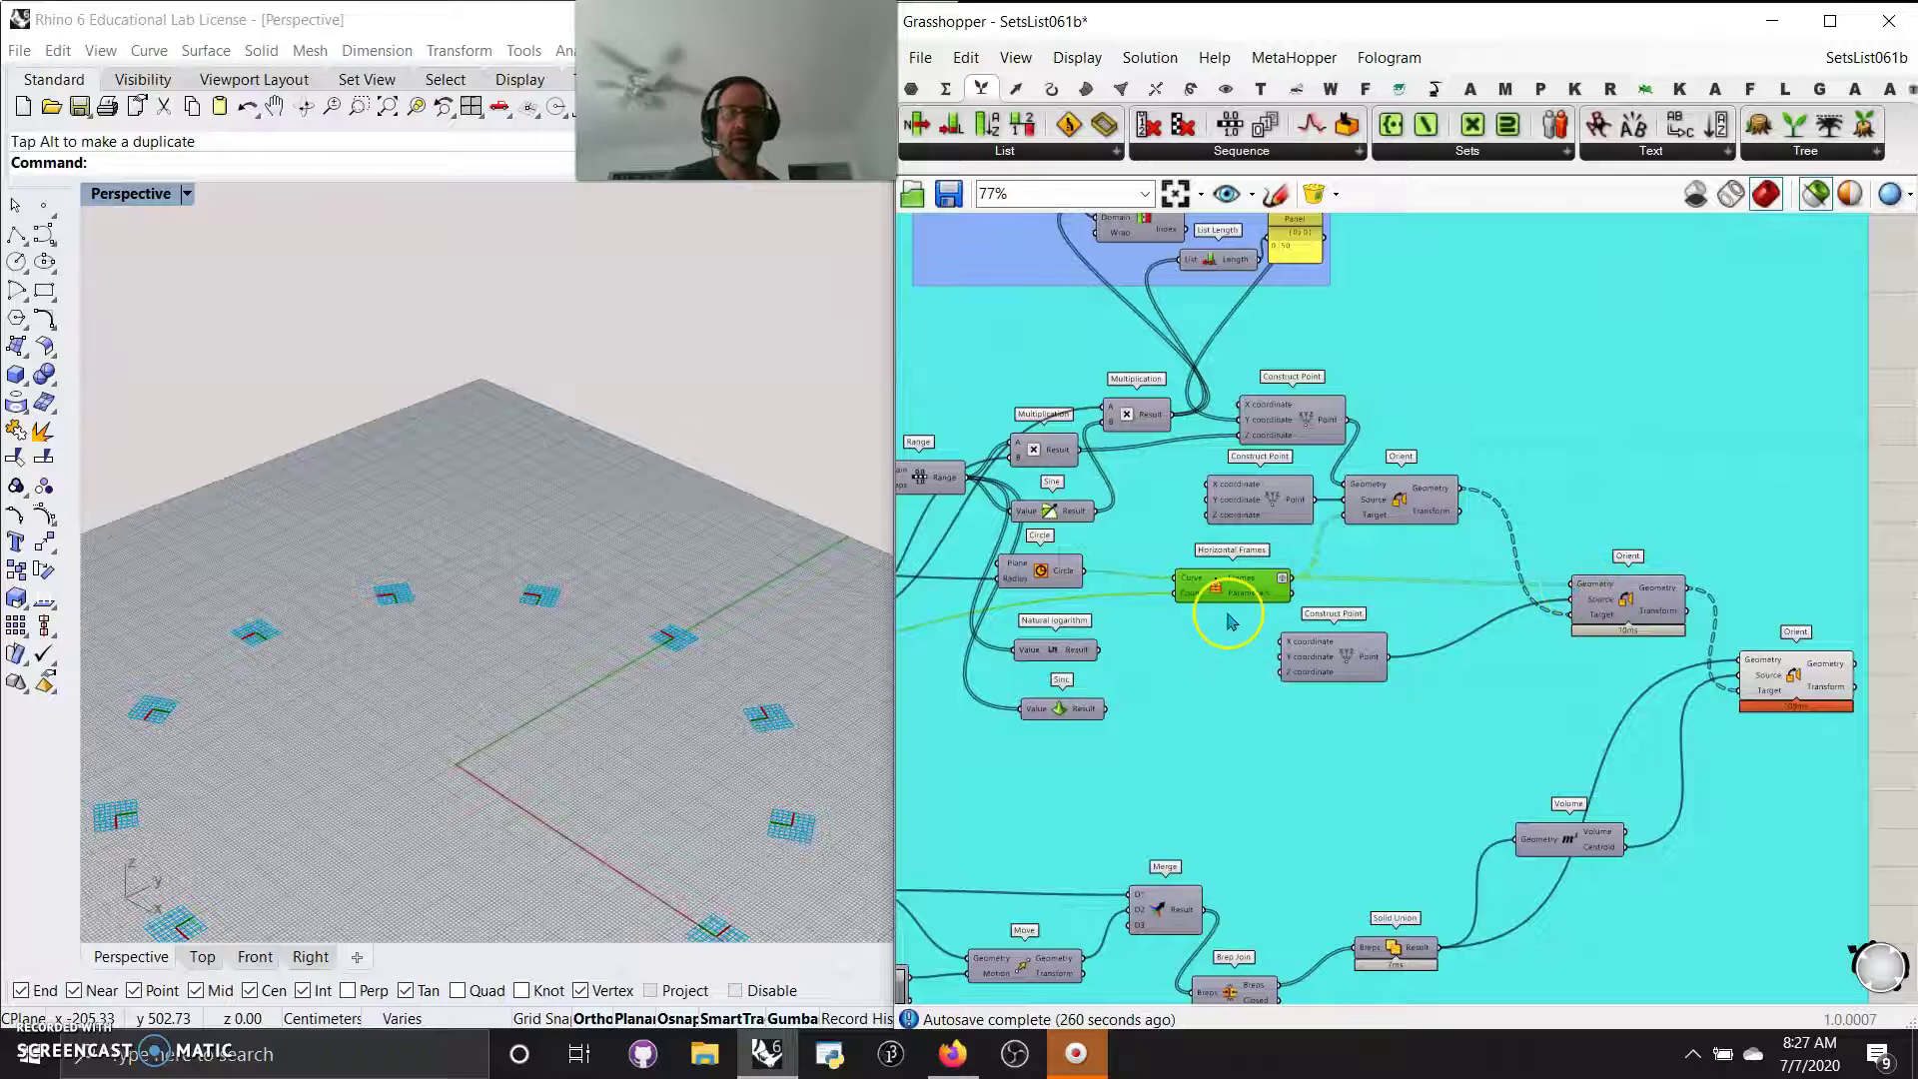
drag(1298, 649, 1323, 681)
drag(1249, 590, 1253, 596)
click(1373, 700)
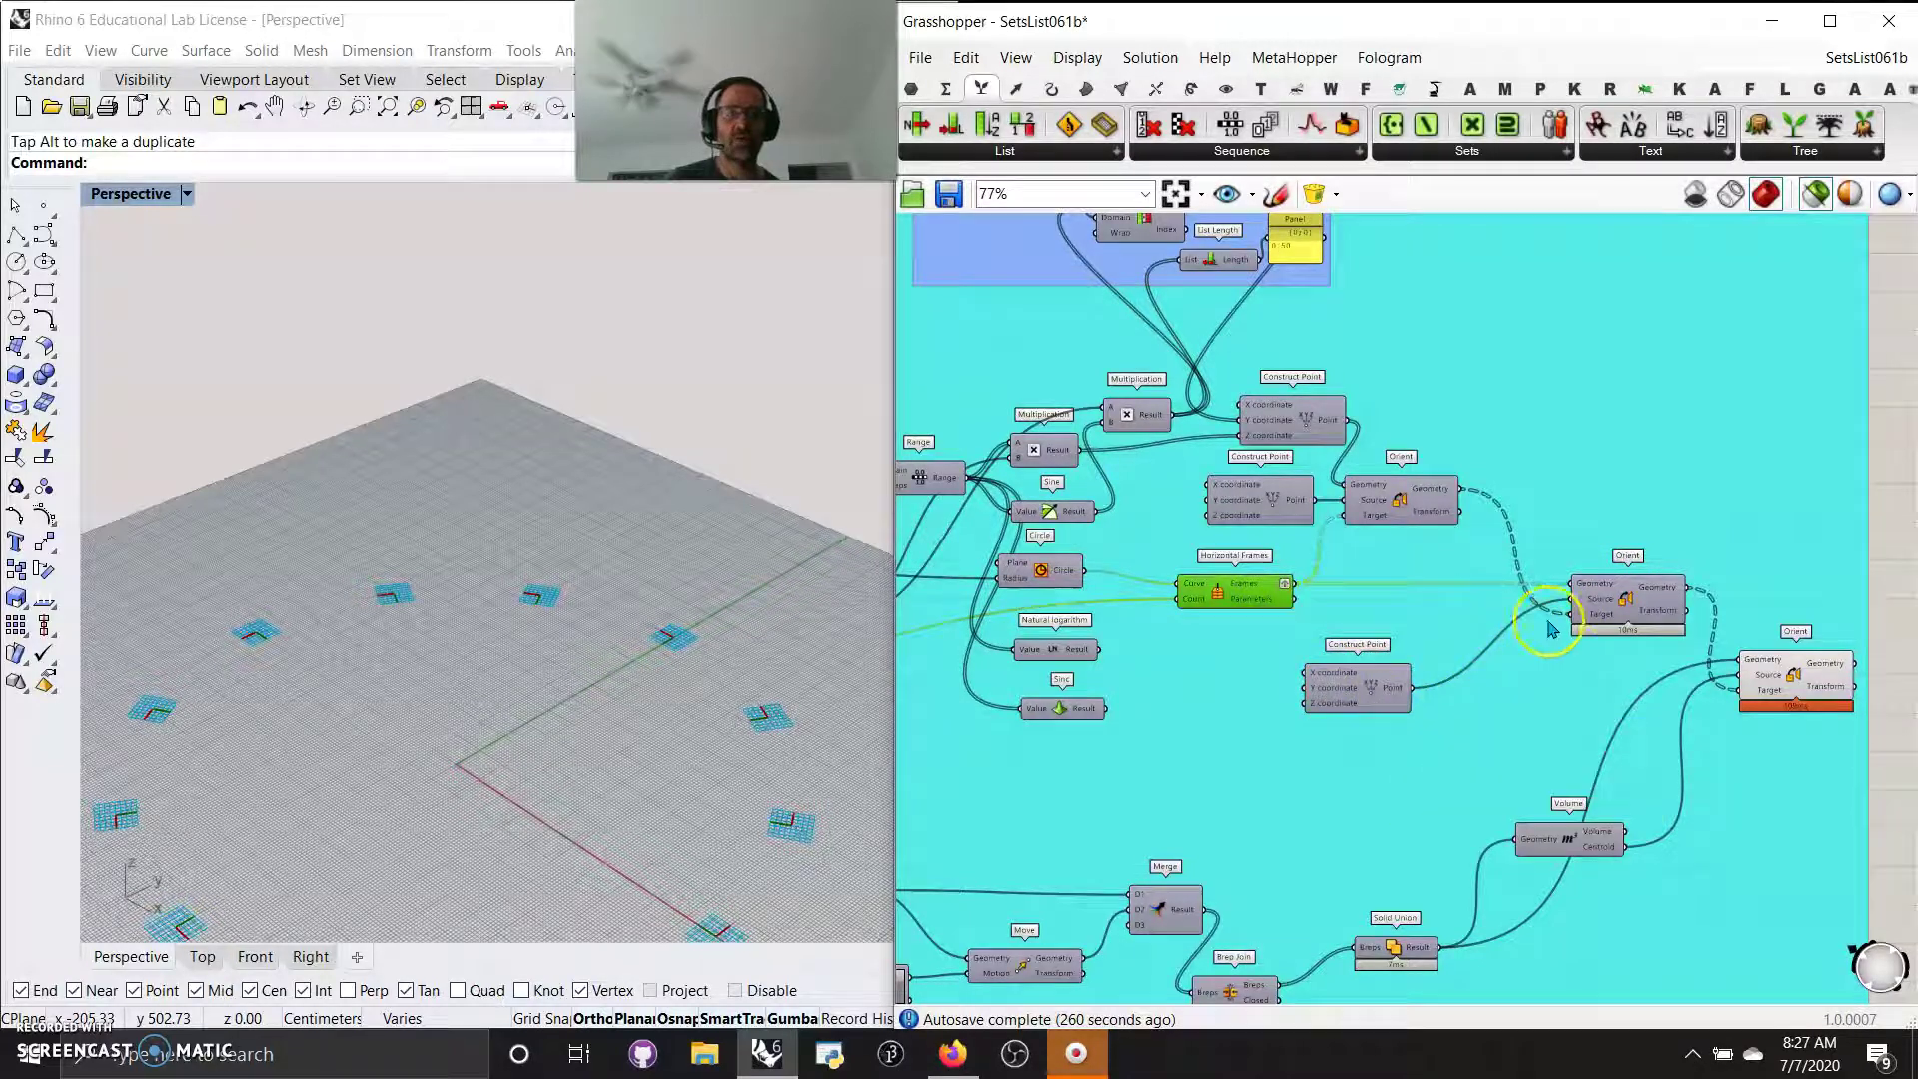
drag(1254, 601, 1290, 604)
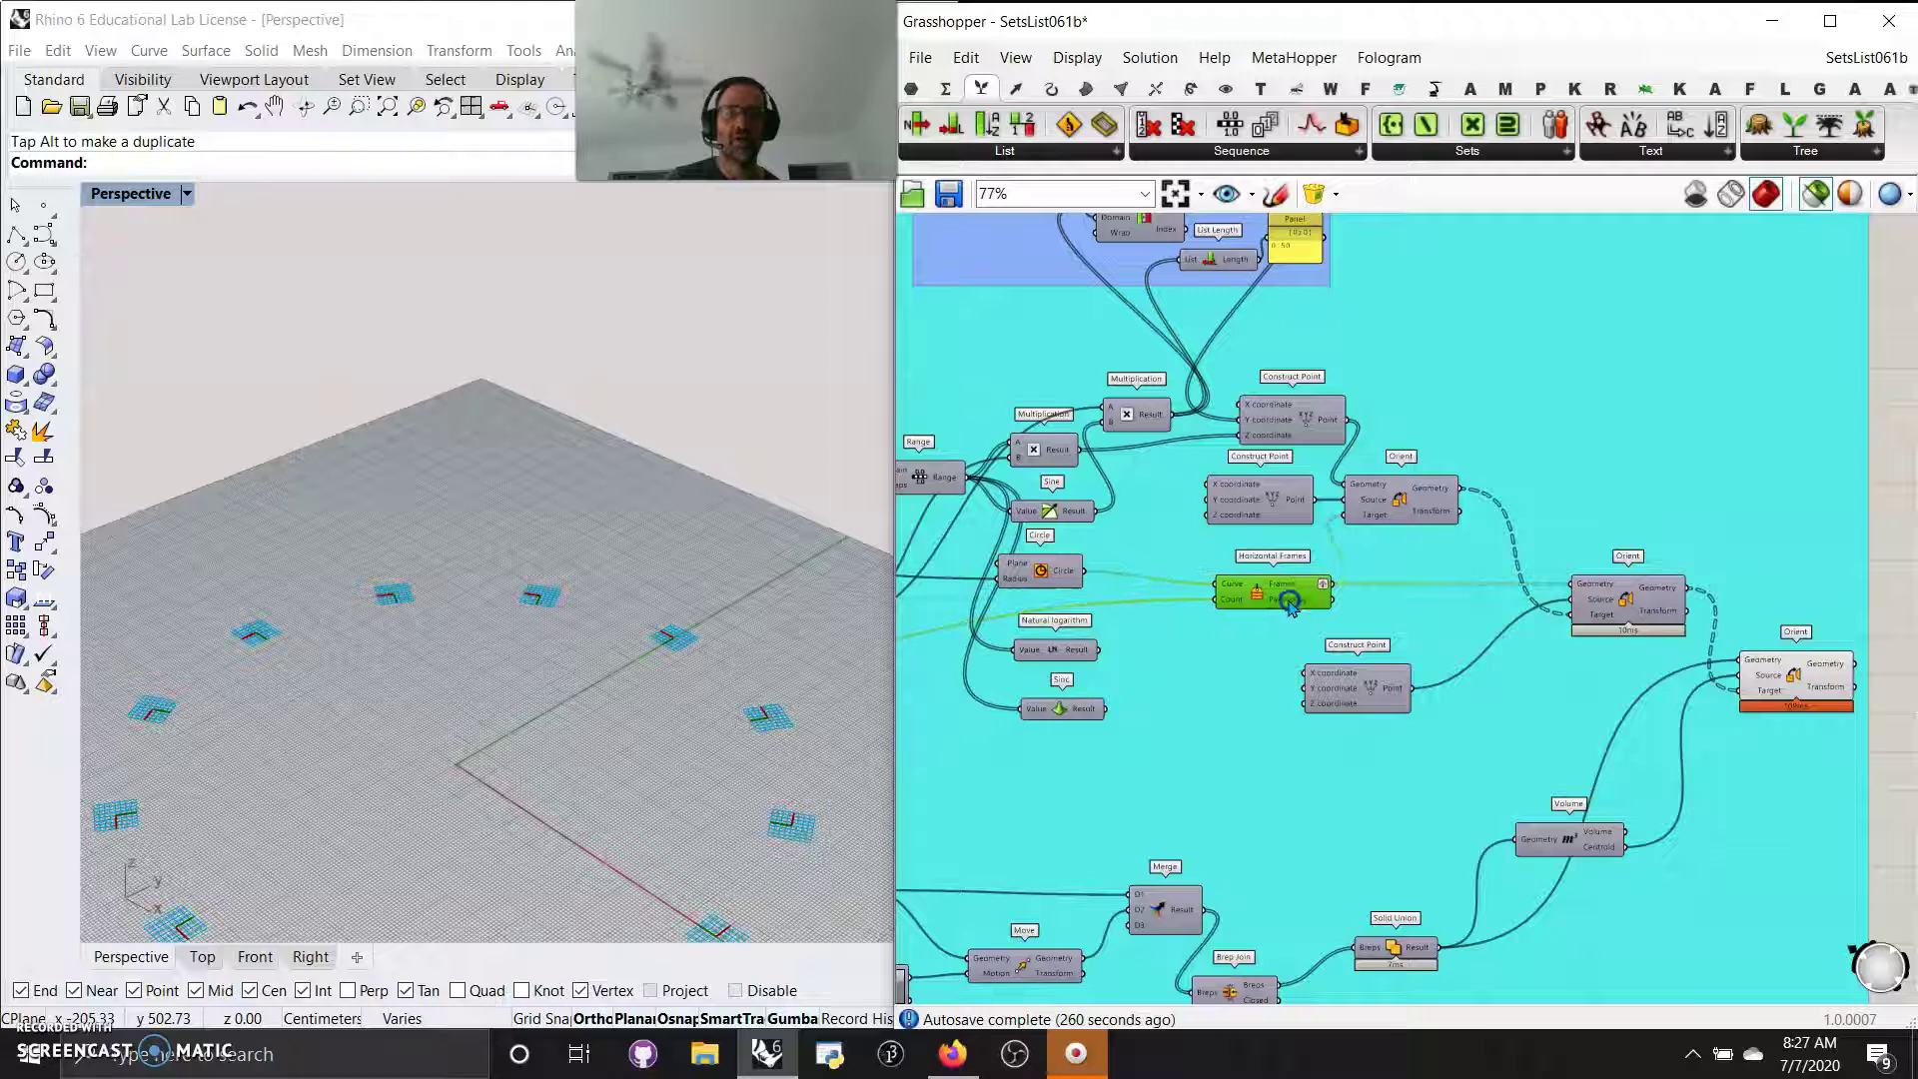
- Preview the upper Construct Point and the first Orient to compare the sine point curve with its copies around the circle
right_drag(1365, 592, 1689, 603)
right_drag(1272, 543, 1349, 512)
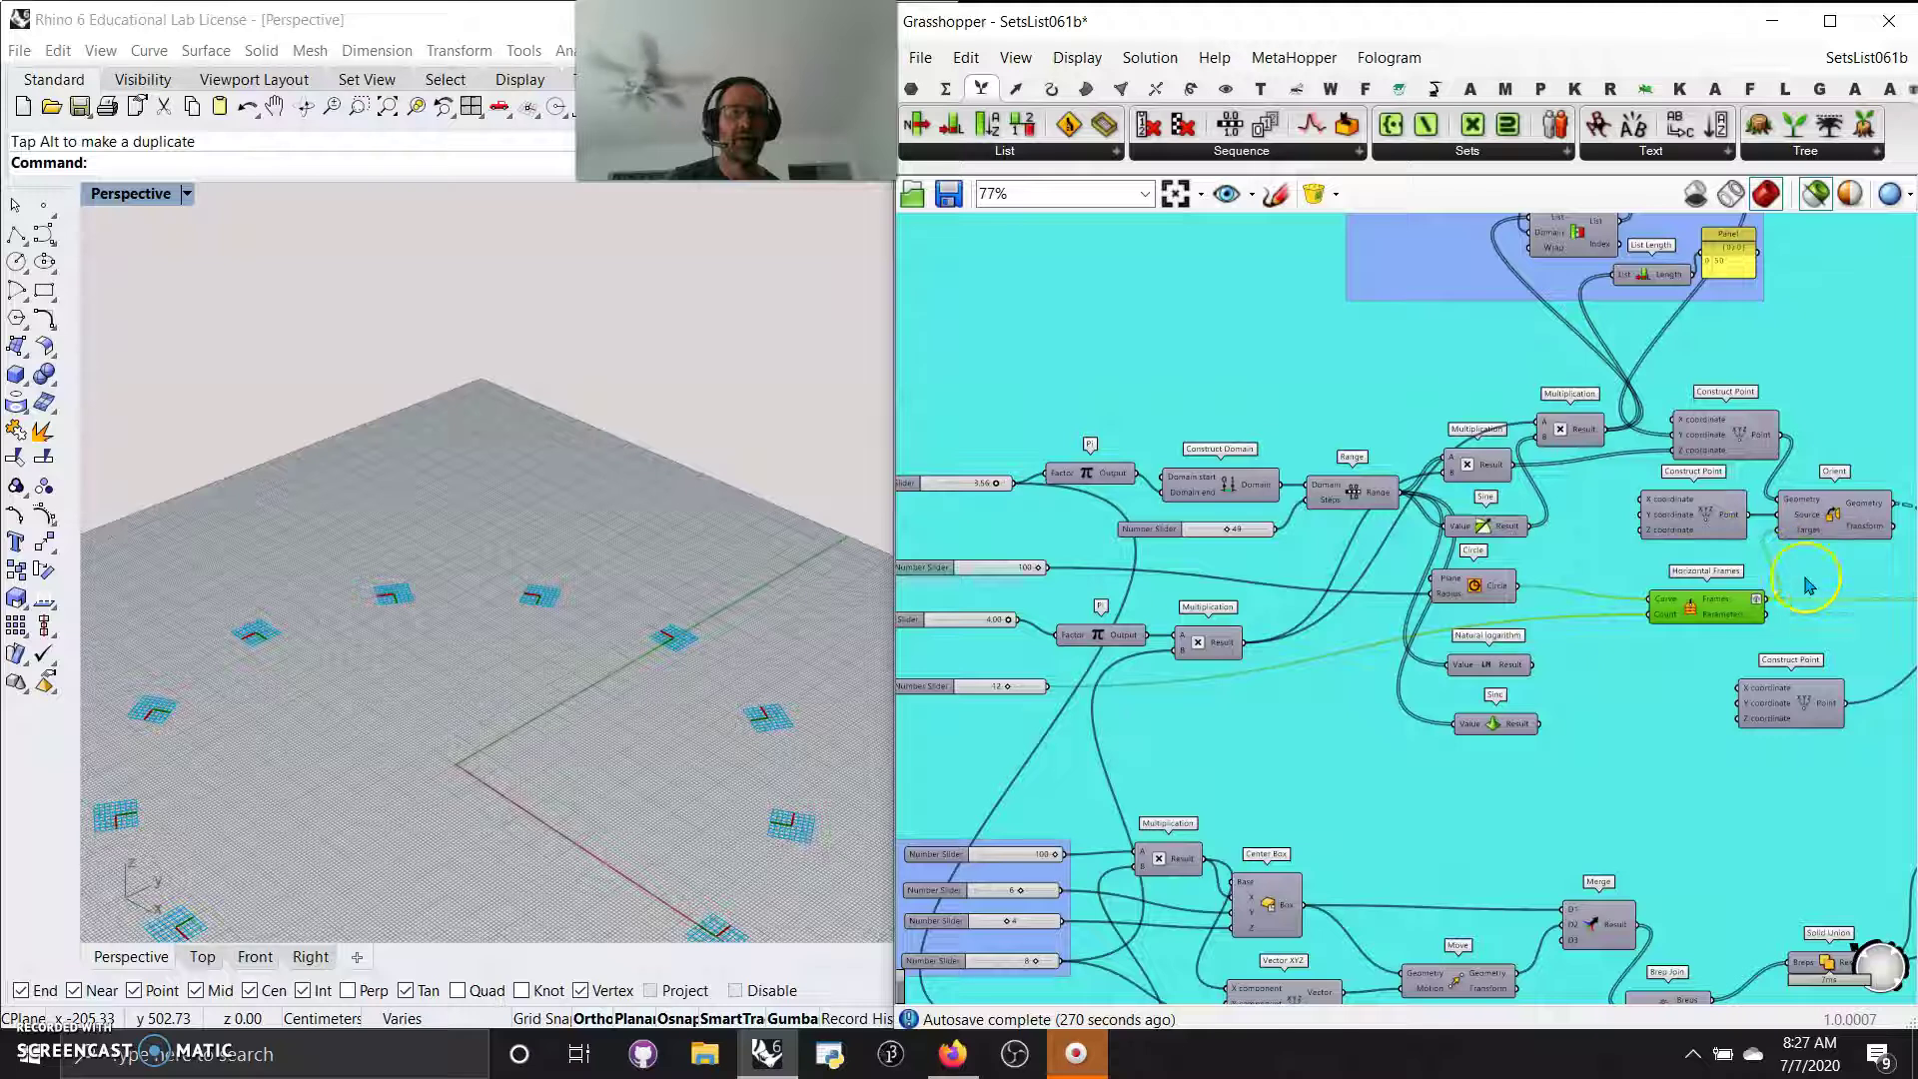
click(1709, 446)
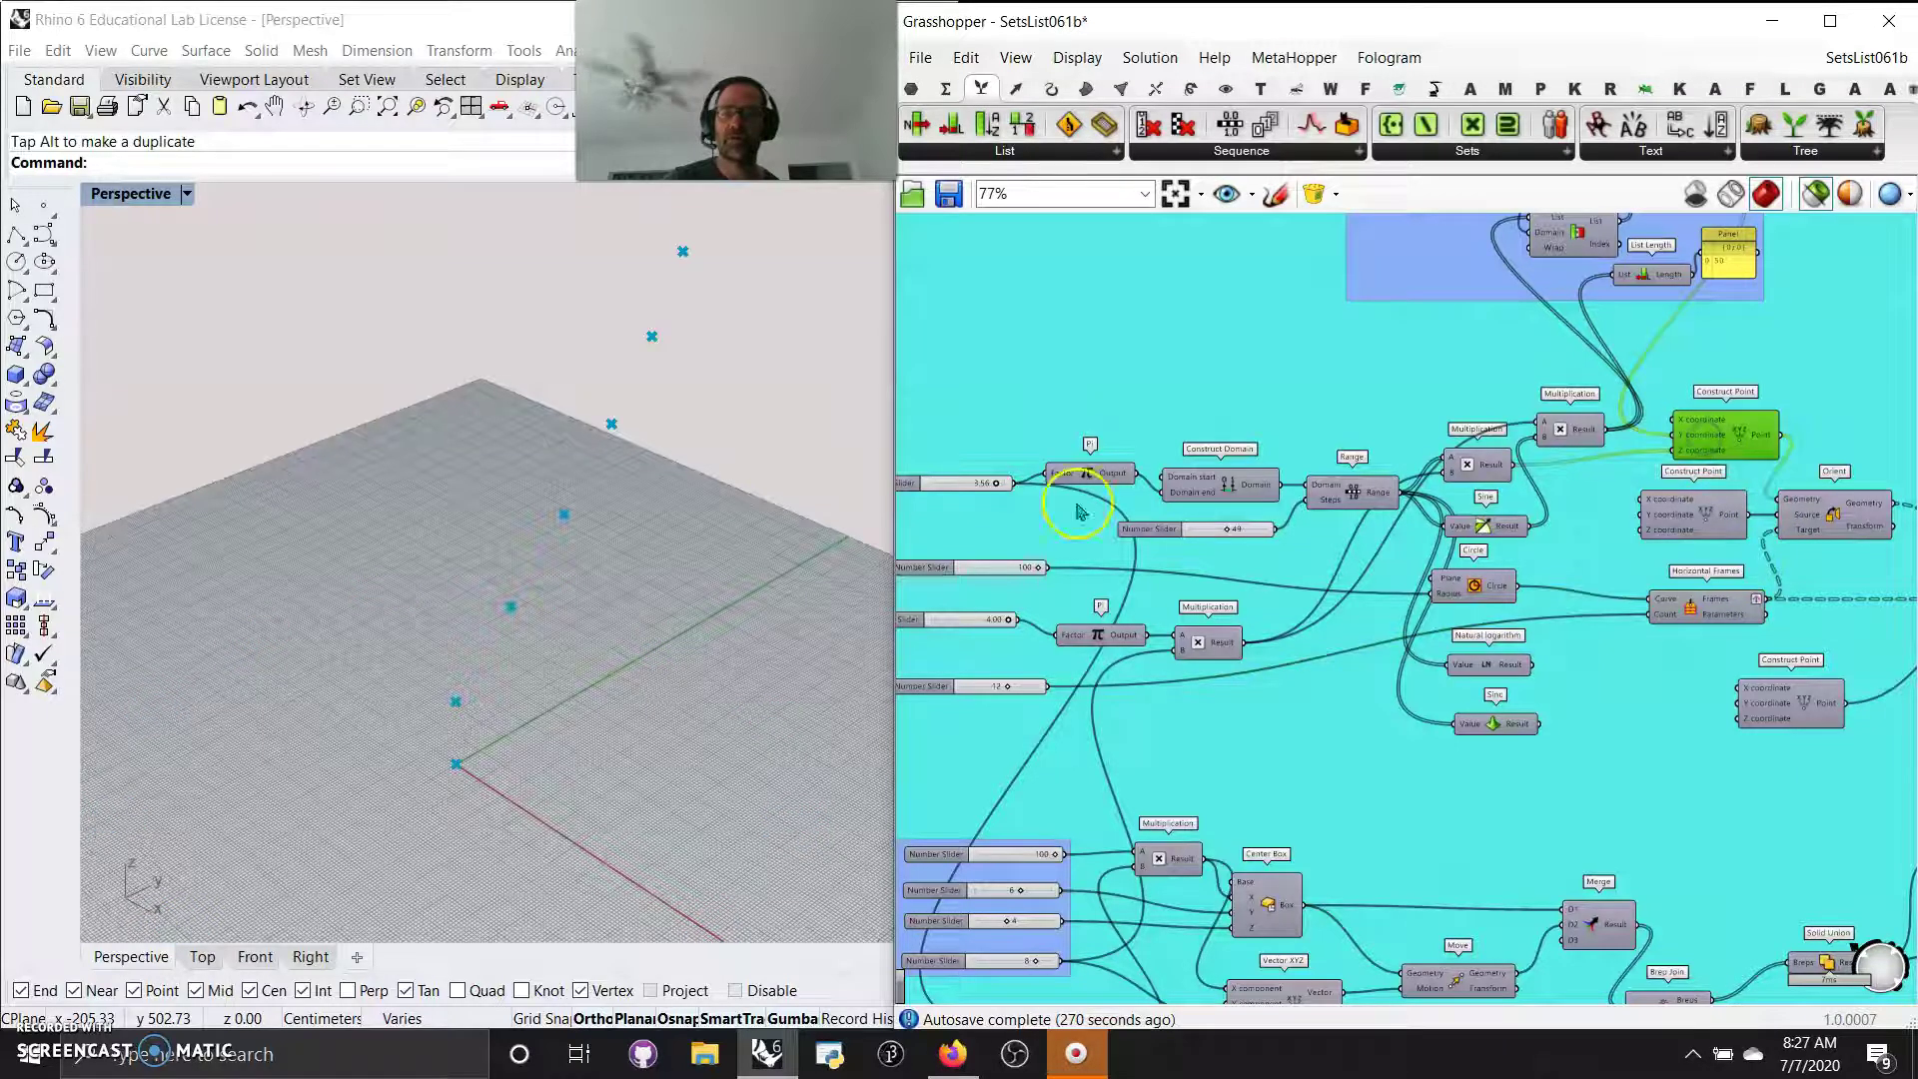
scroll(520, 549, down, 10)
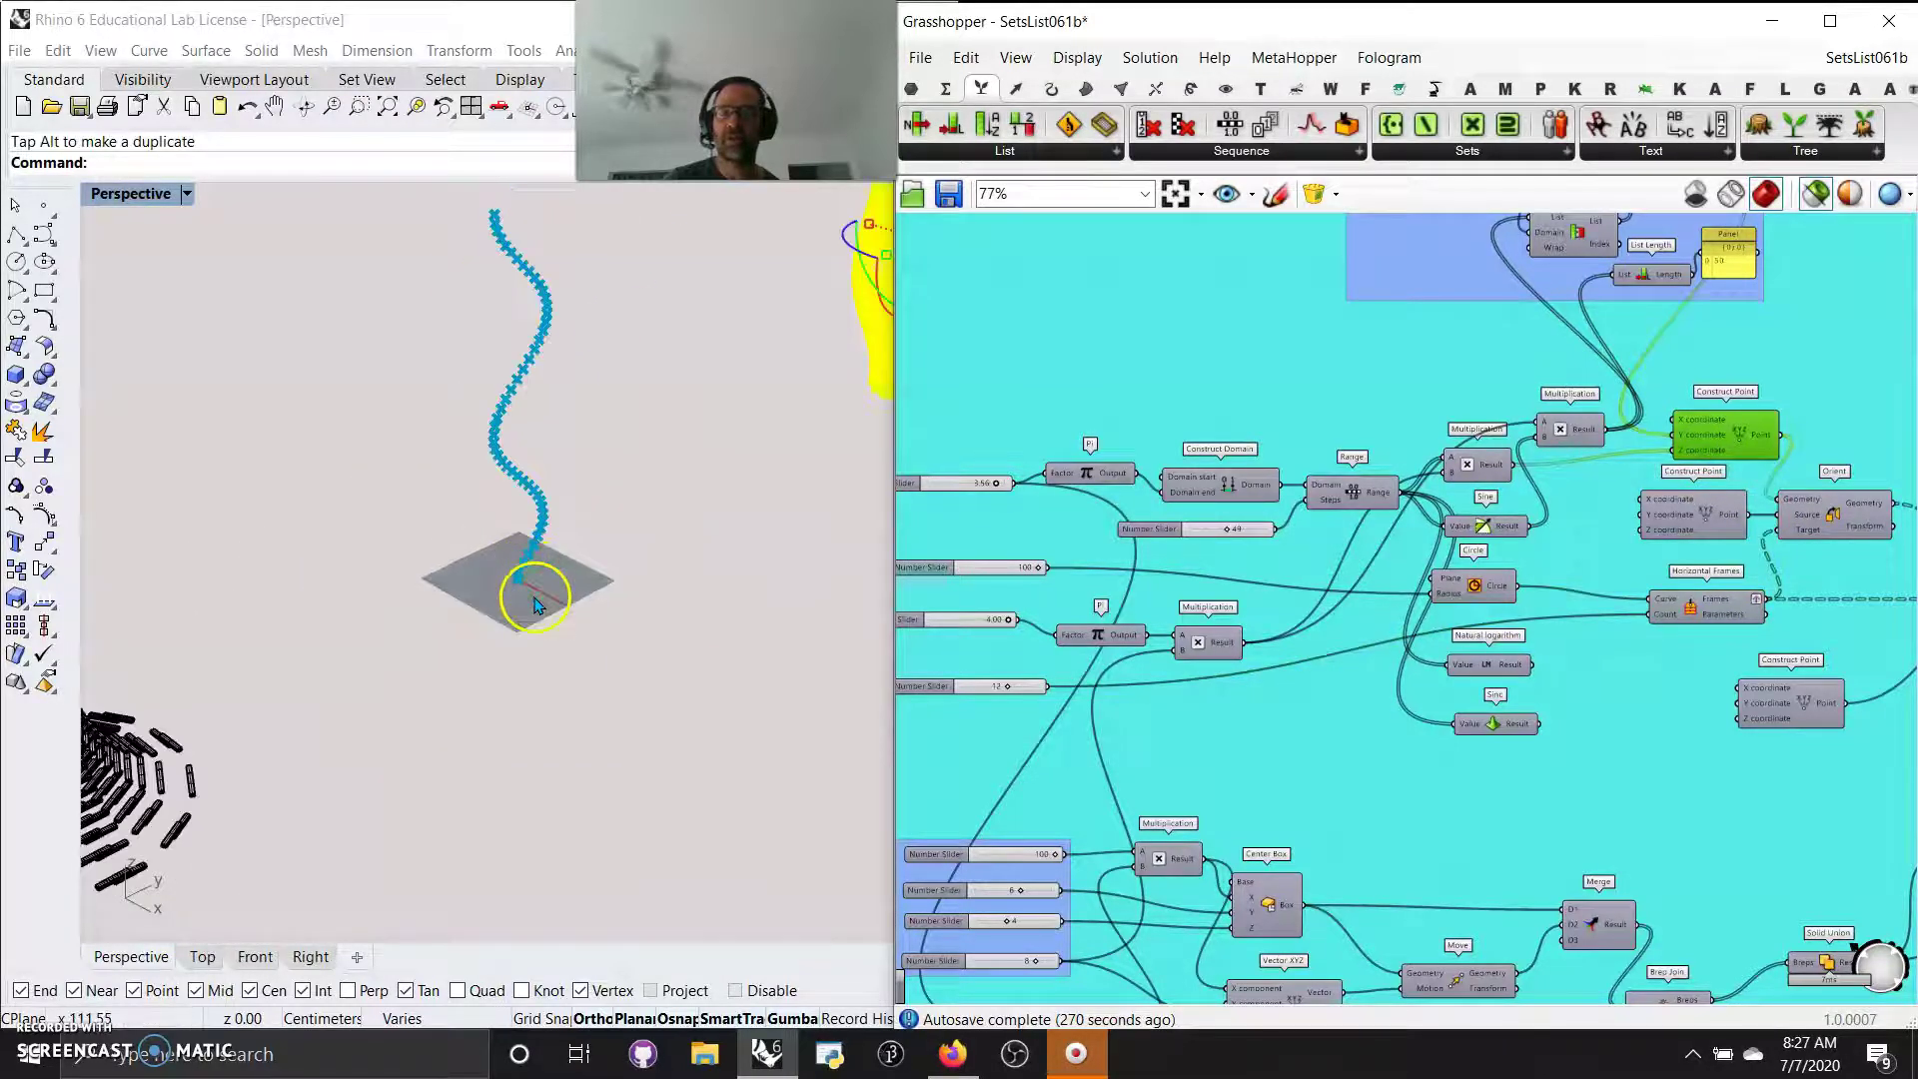
scroll(536, 590, down, 3)
scroll(609, 513, up, 5)
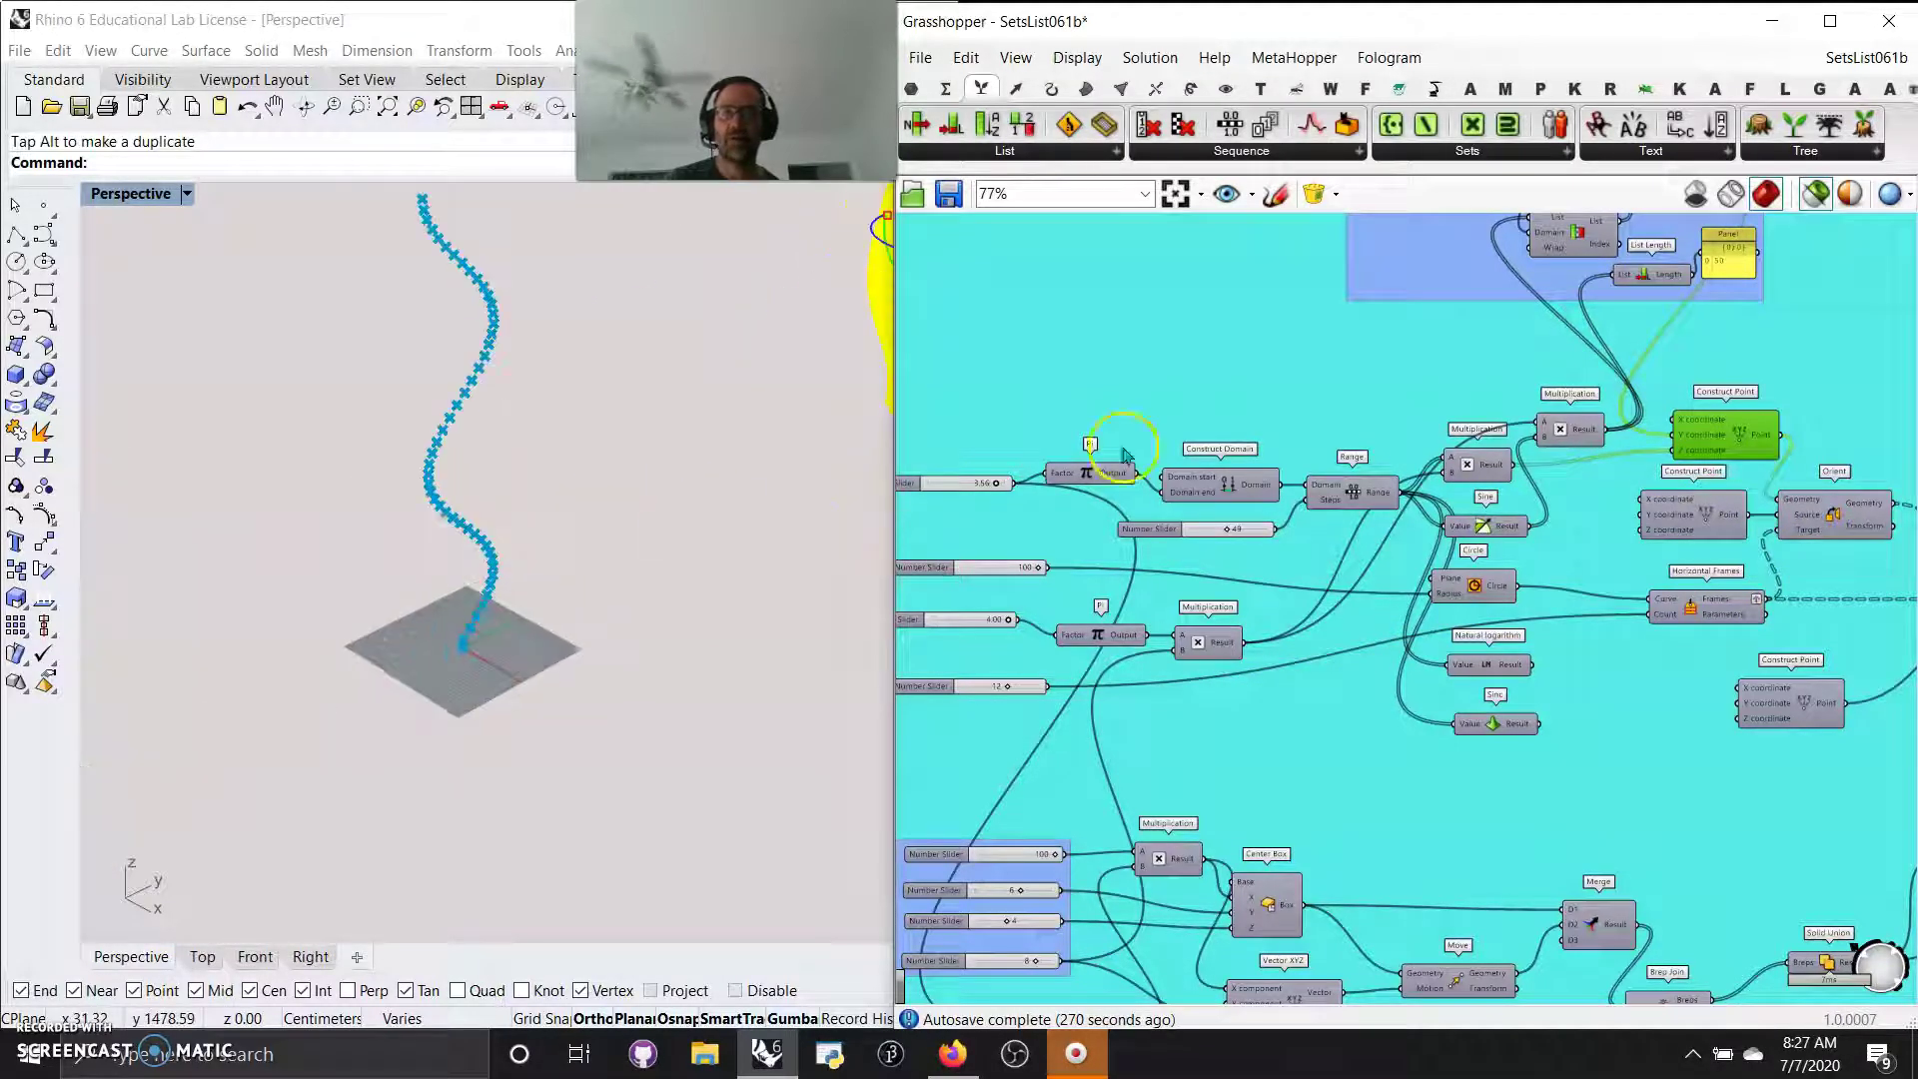
click(1836, 518)
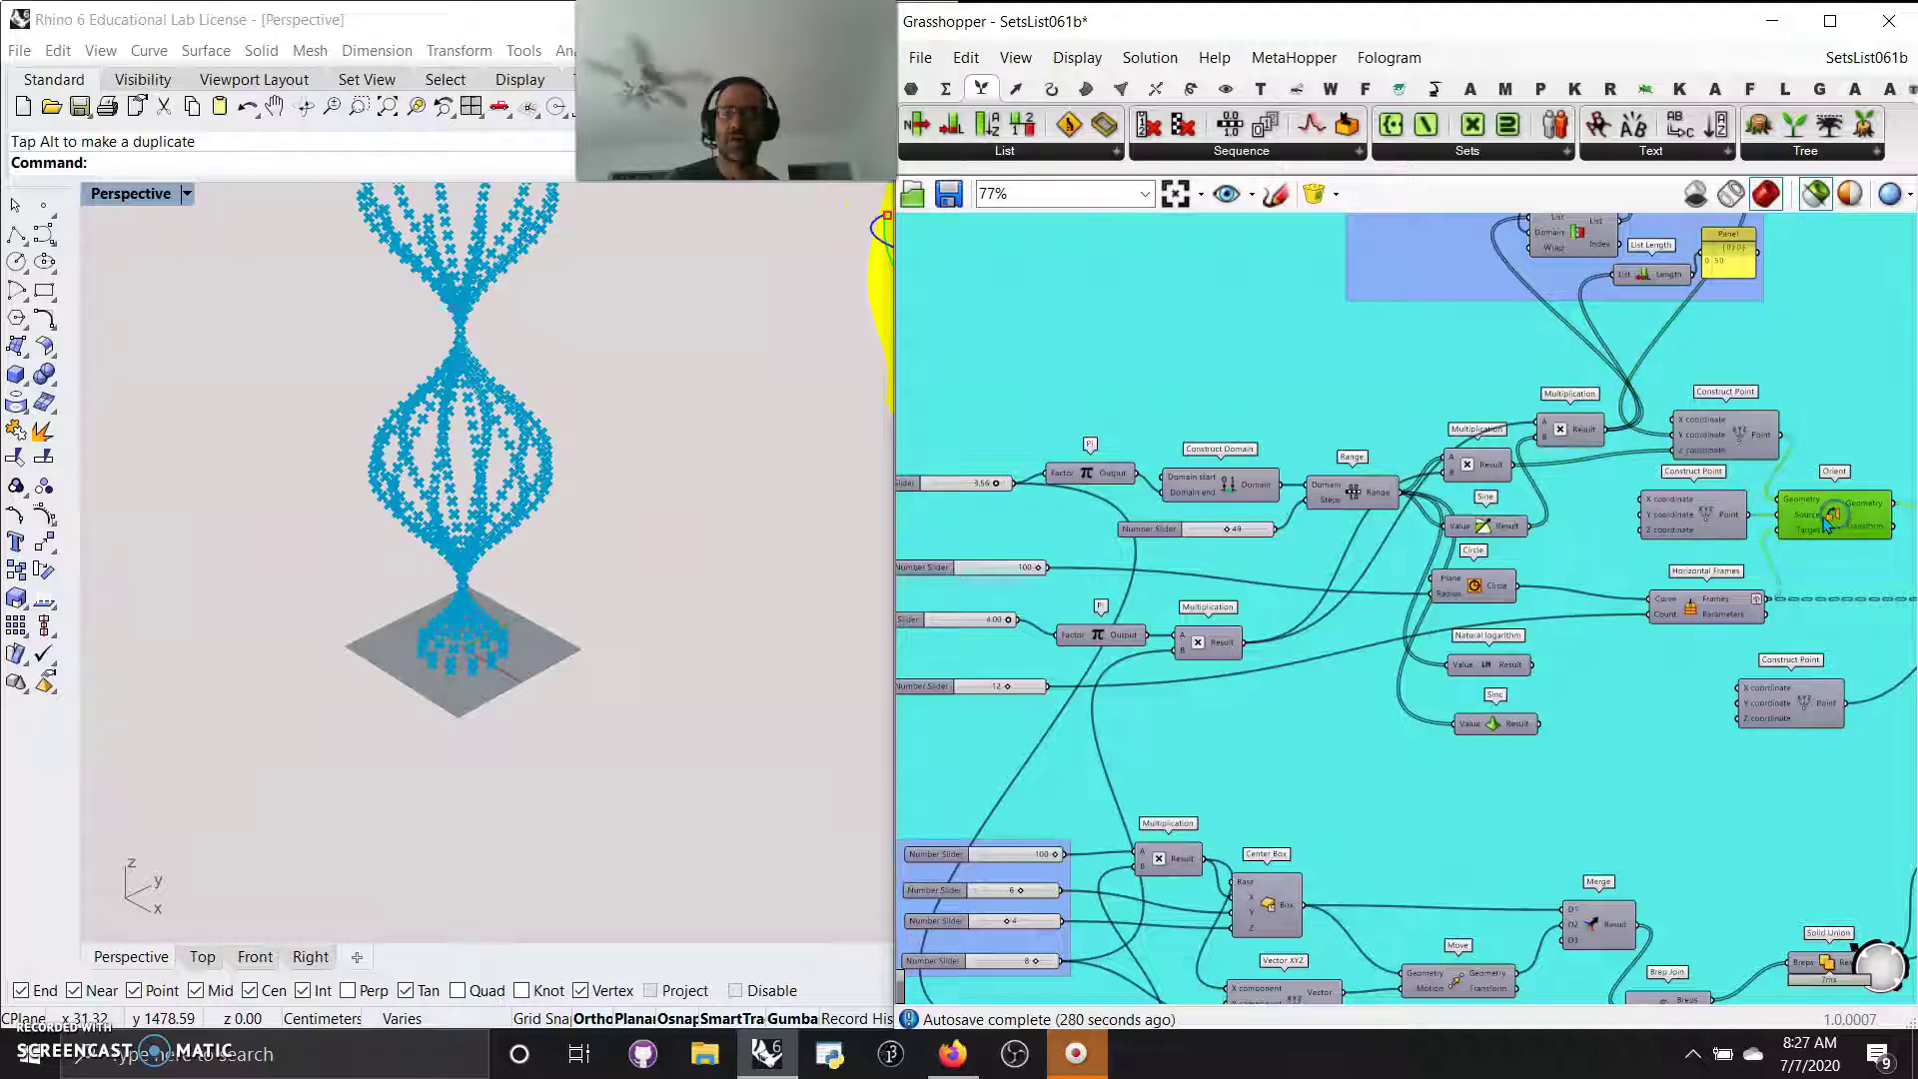
click(1732, 440)
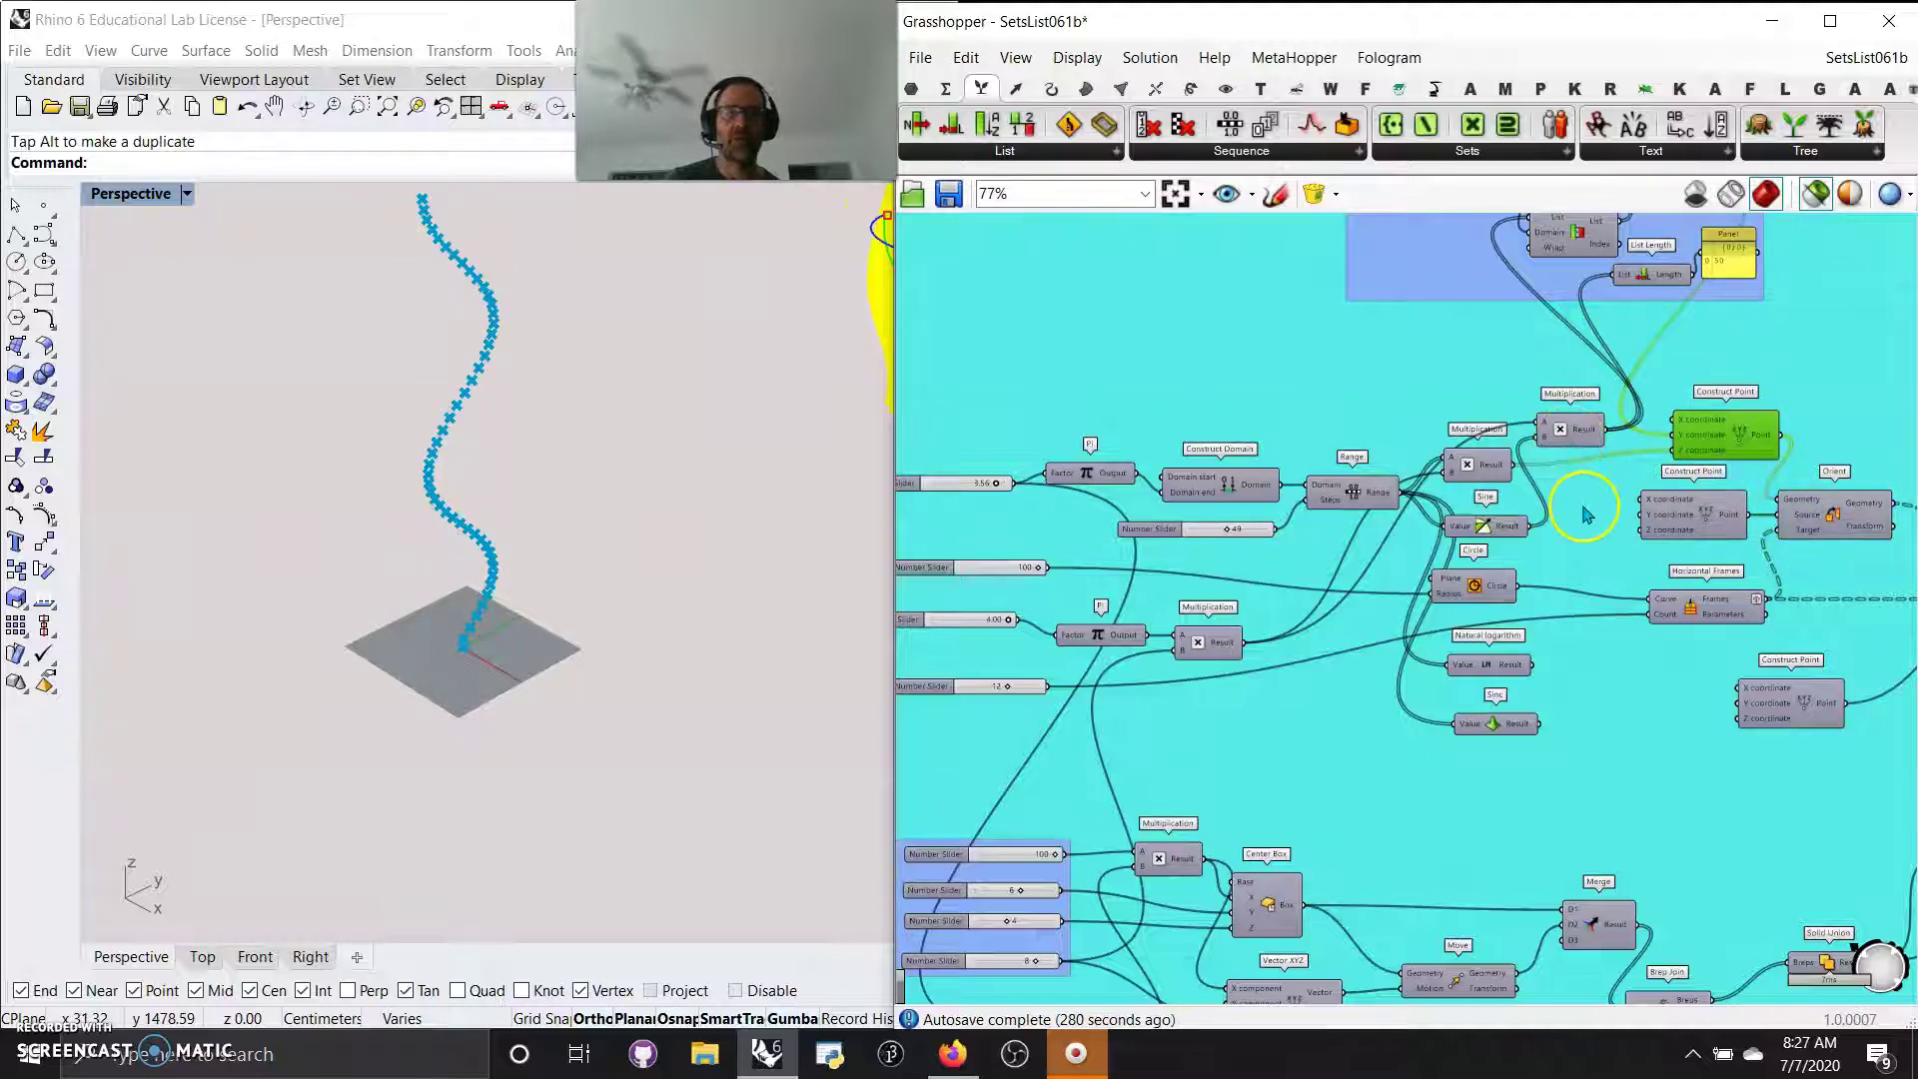
- Move Shift List away from Sub List and lower their shared slider to about 19 while previewing the upper Construct Point
right_drag(1587, 515, 1503, 544)
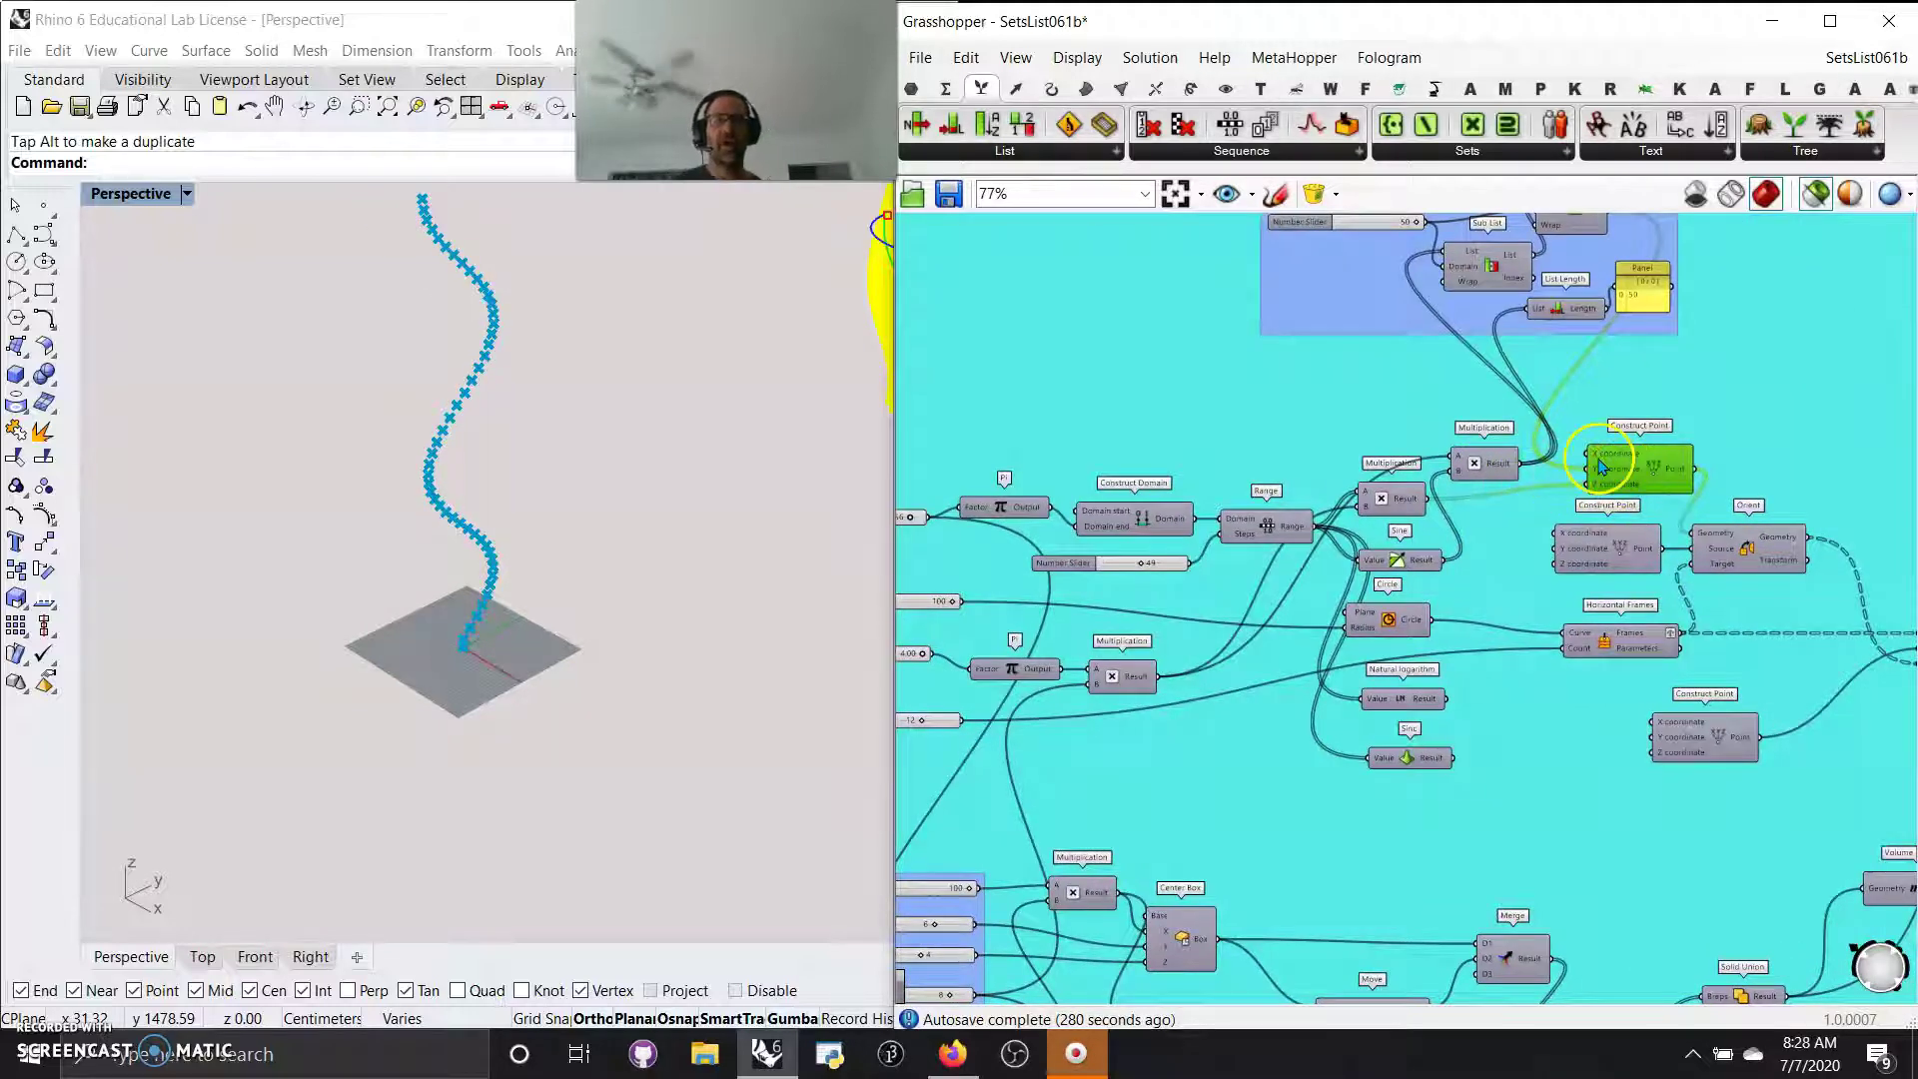
mouse_move(518, 428)
right_down()
mouse_move(539, 587)
mouse_move(515, 582)
mouse_move(544, 560)
right_up()
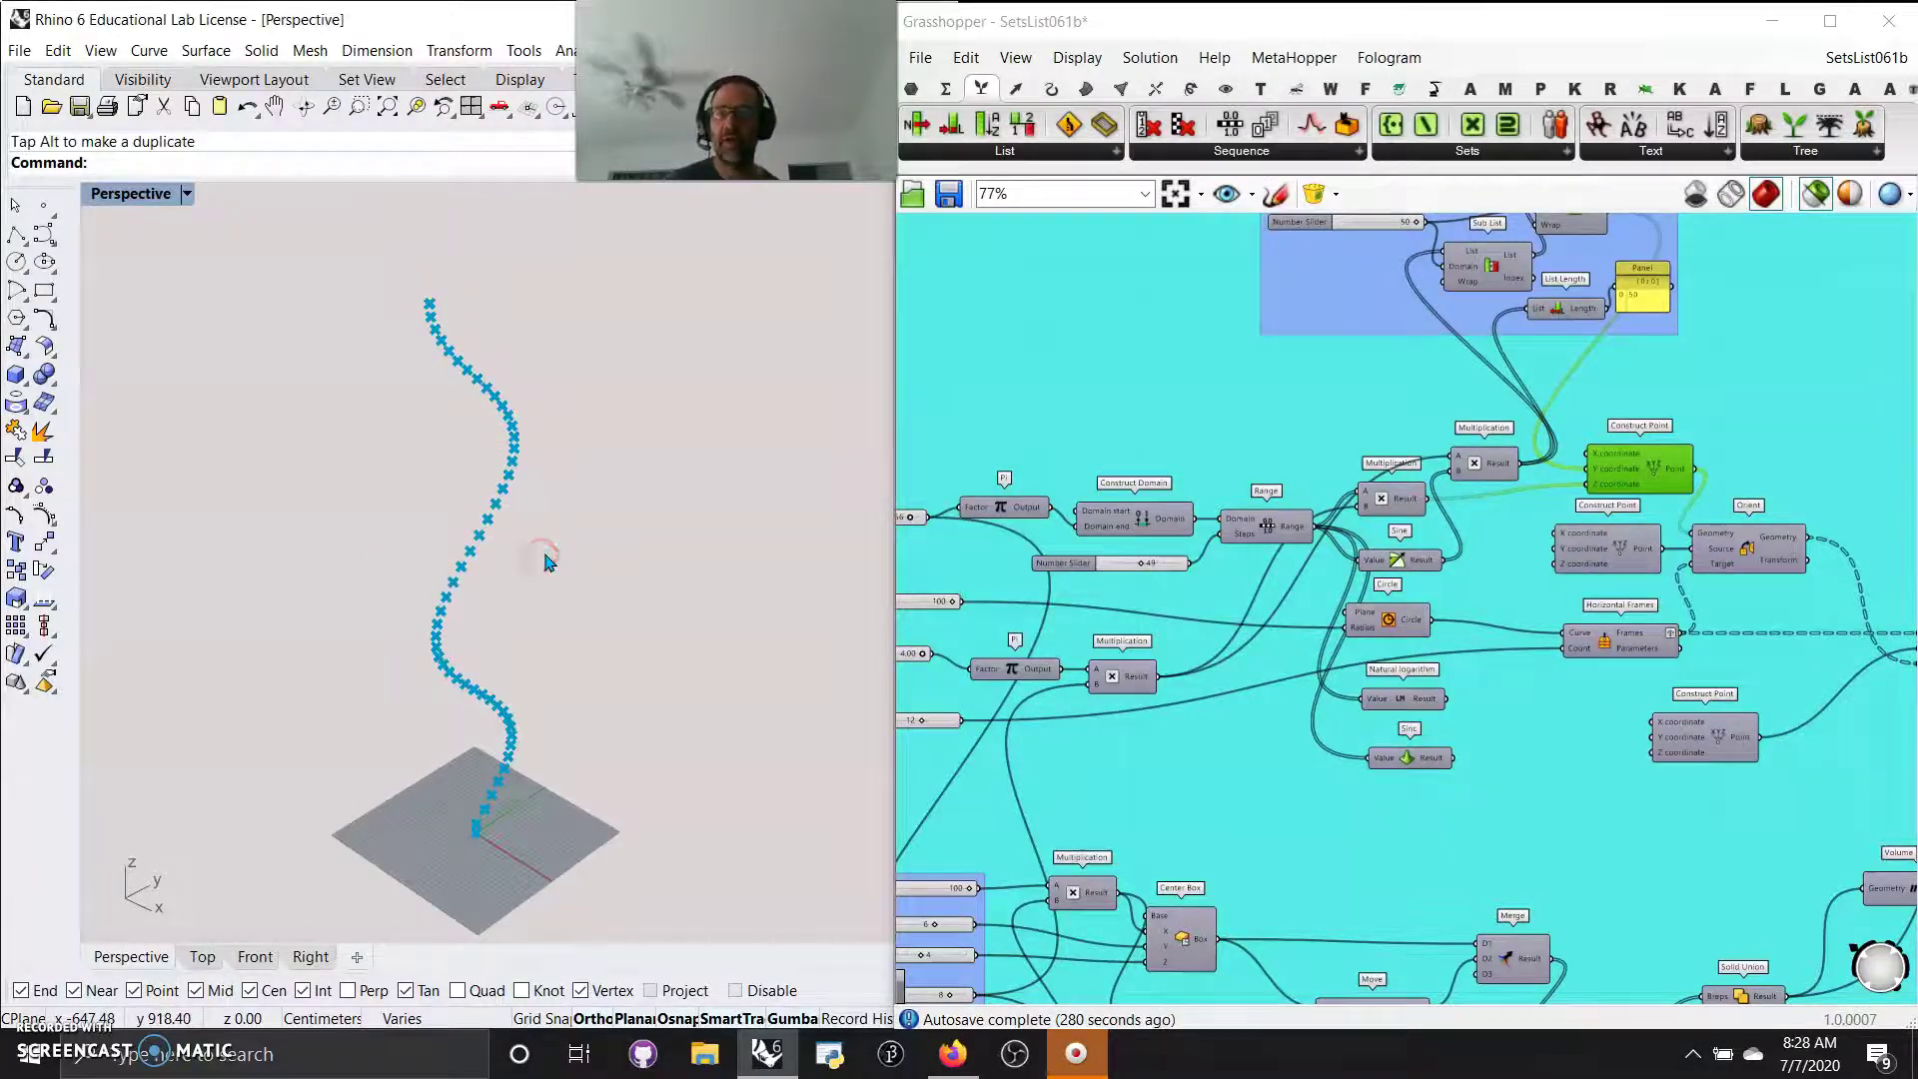
right_drag(1779, 420, 1646, 470)
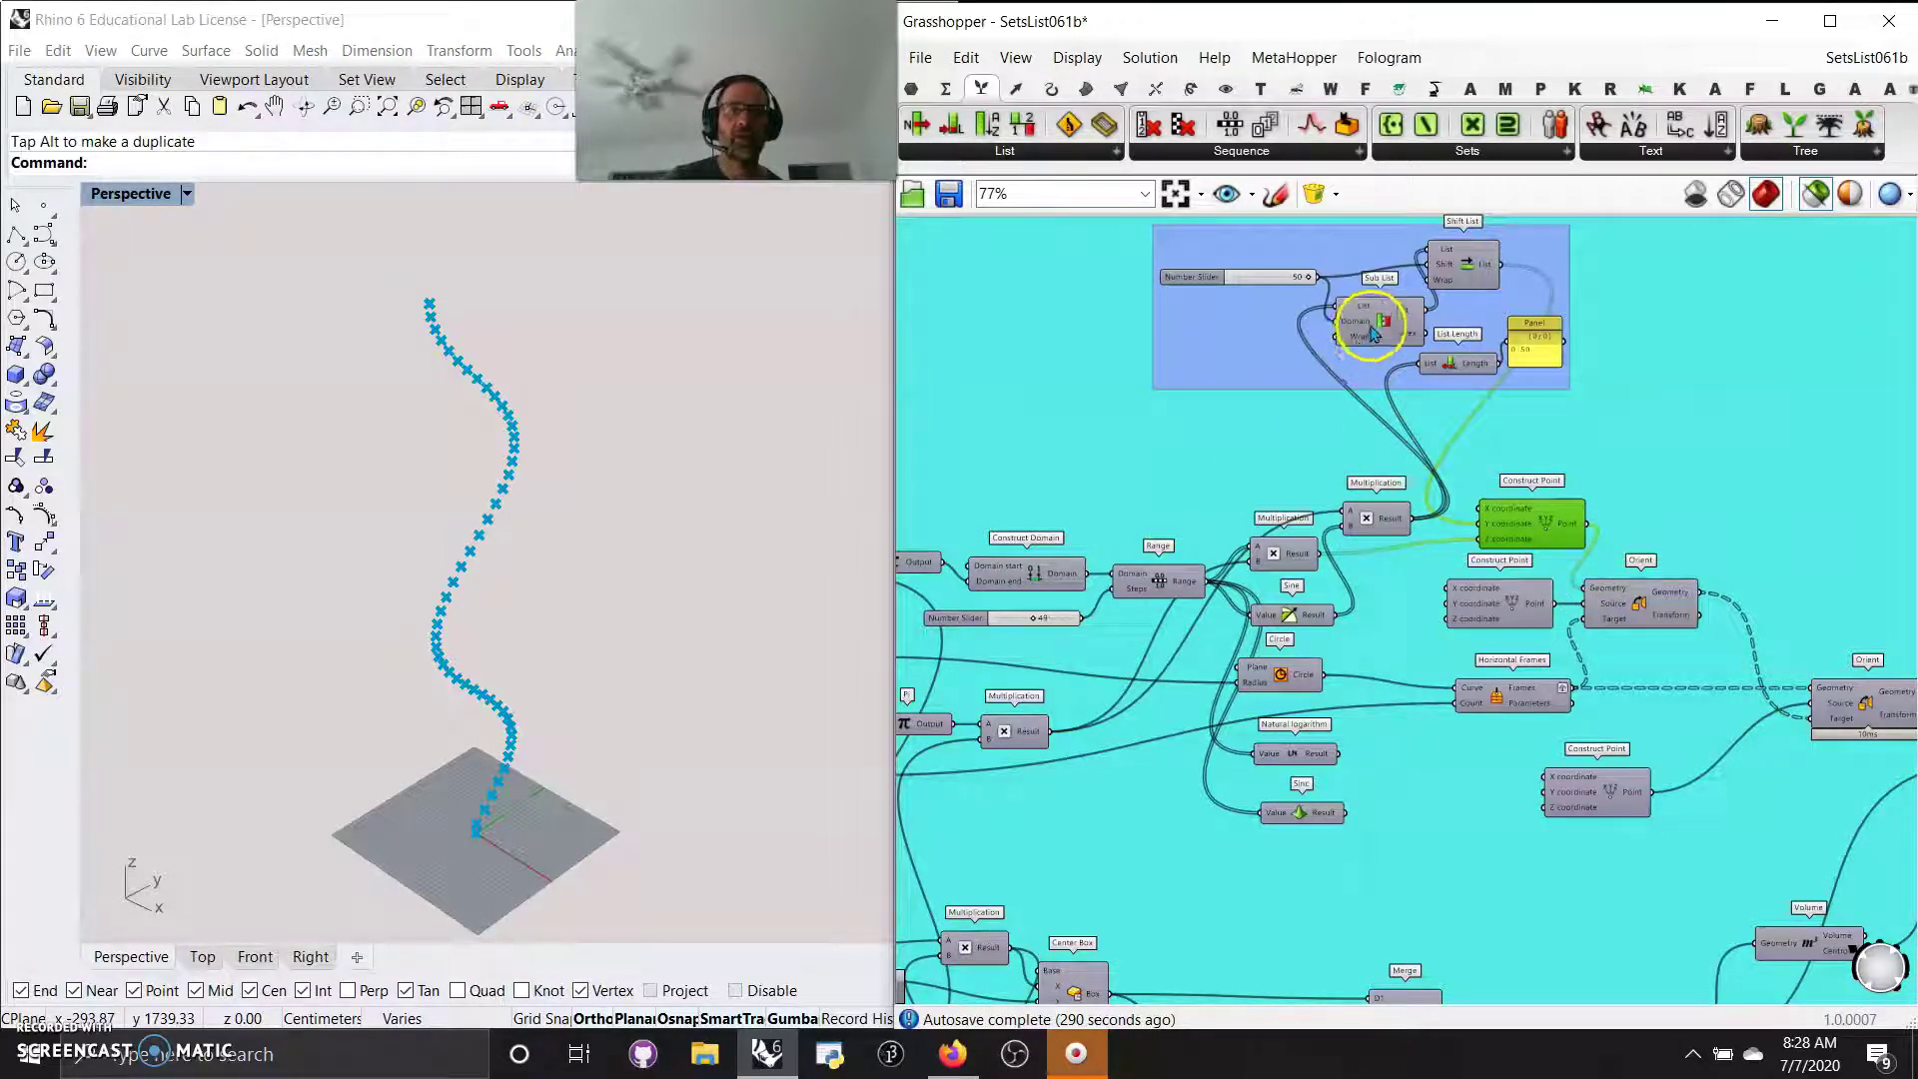
scroll(1369, 333, up, 1)
right_drag(1356, 347, 1308, 593)
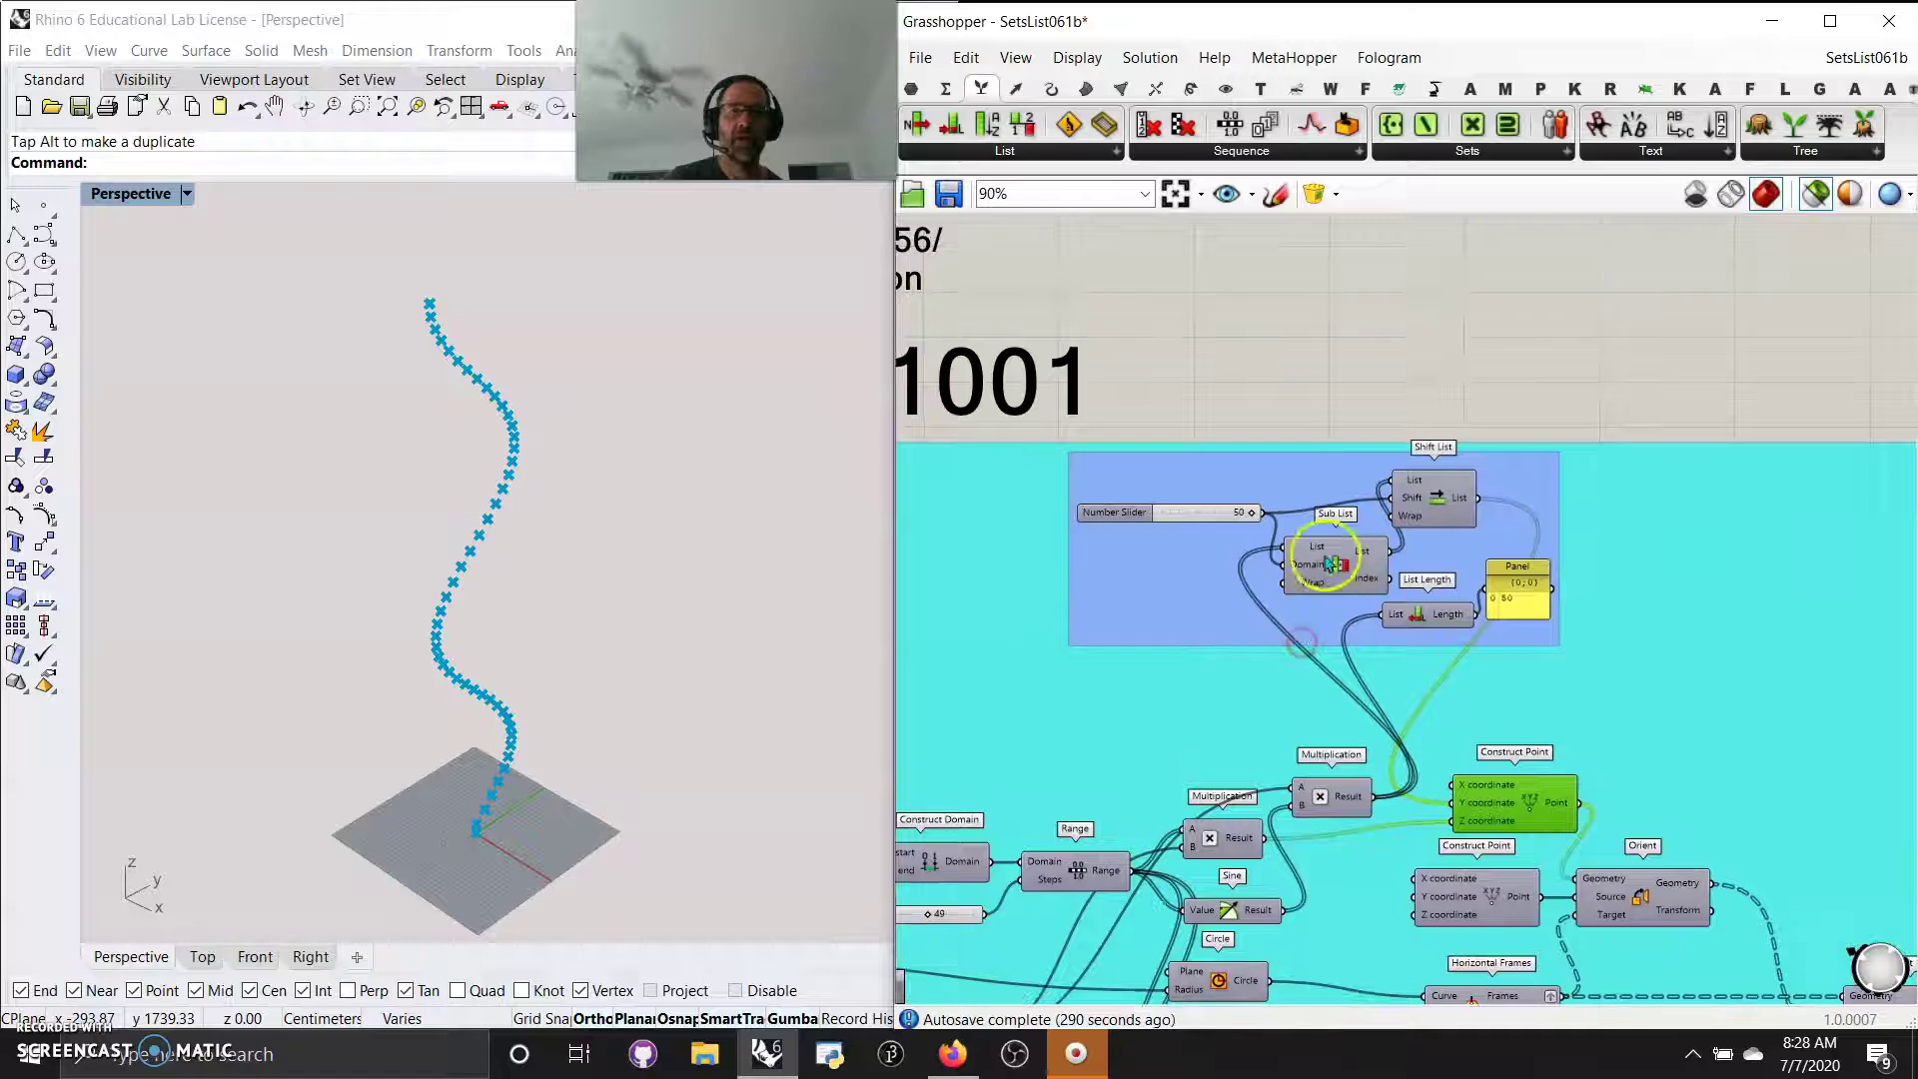
click(1493, 484)
drag(1493, 484, 1470, 496)
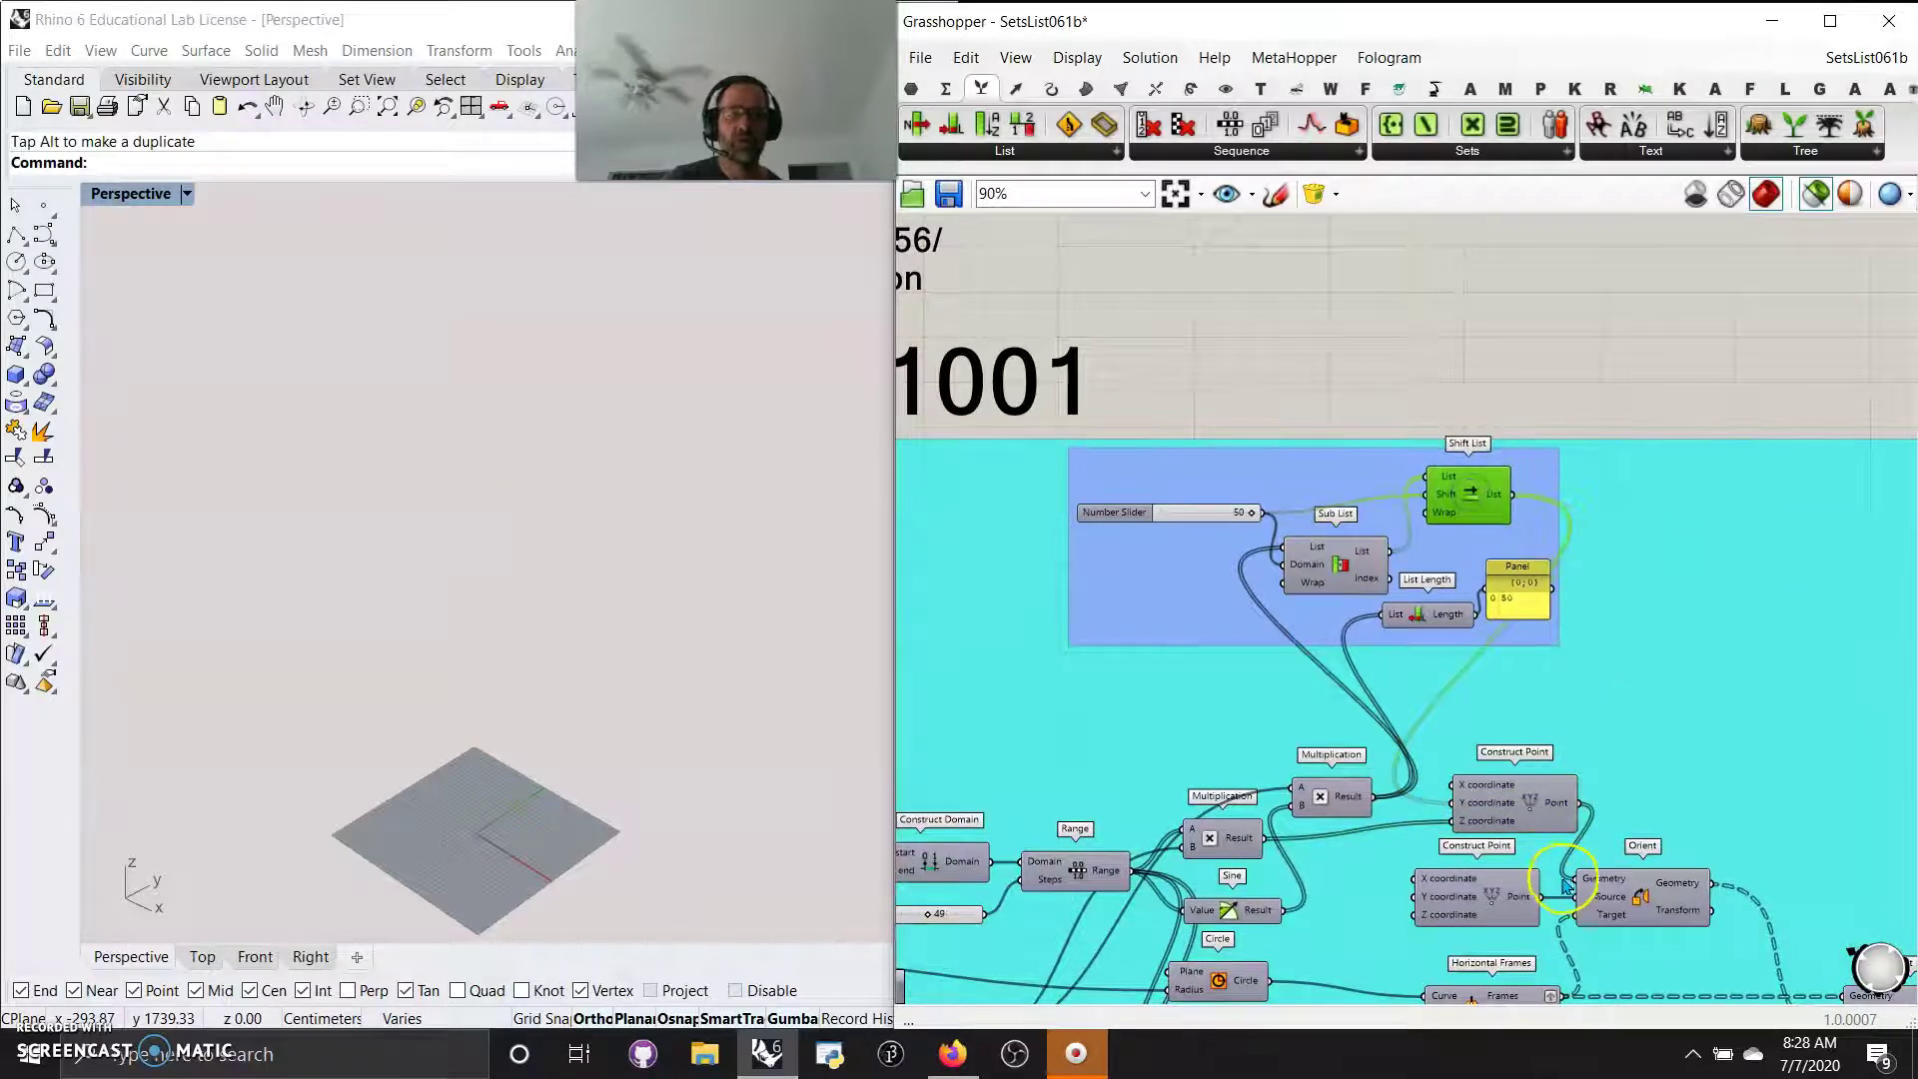
click(1506, 817)
drag(1251, 518, 1194, 532)
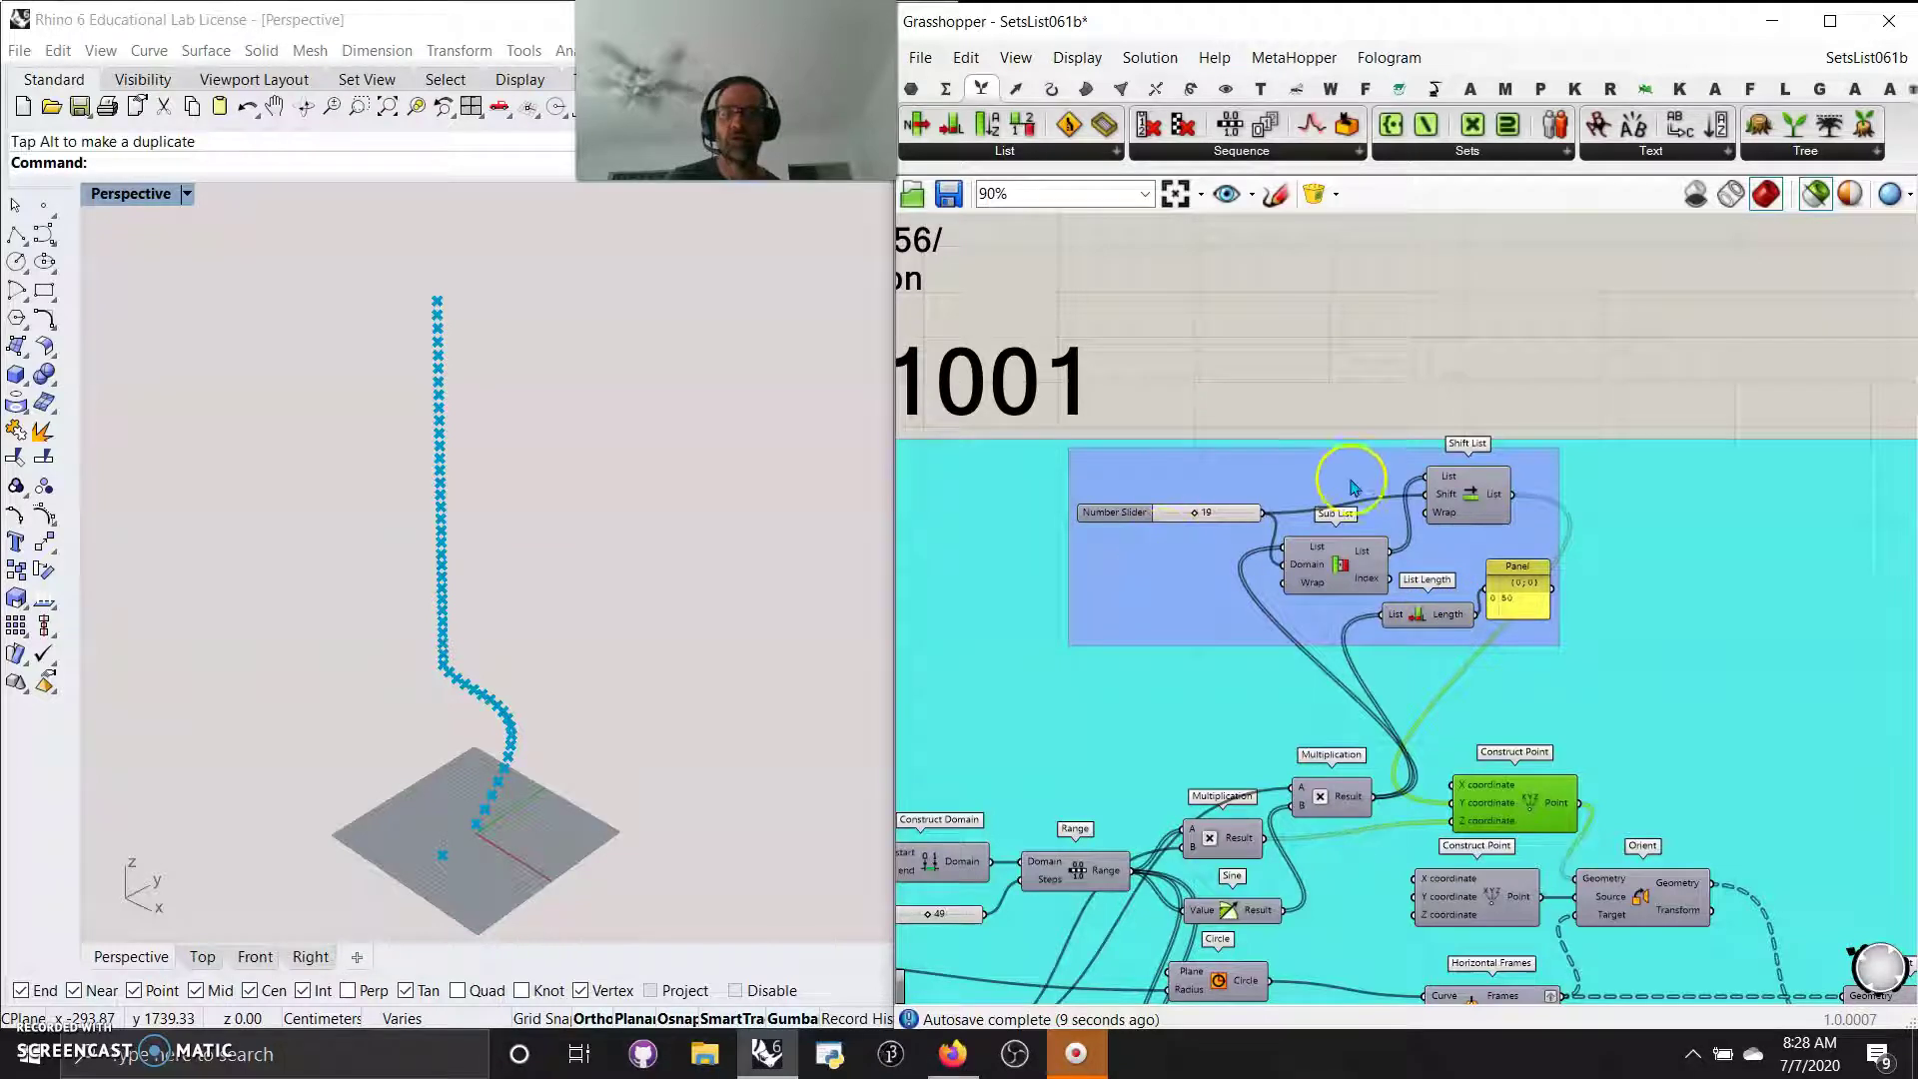
- Feed the Natural logarithm result into the upper Multiplication in place of Sine, and set the shared list slider to 20
right_drag(1465, 705, 1433, 360)
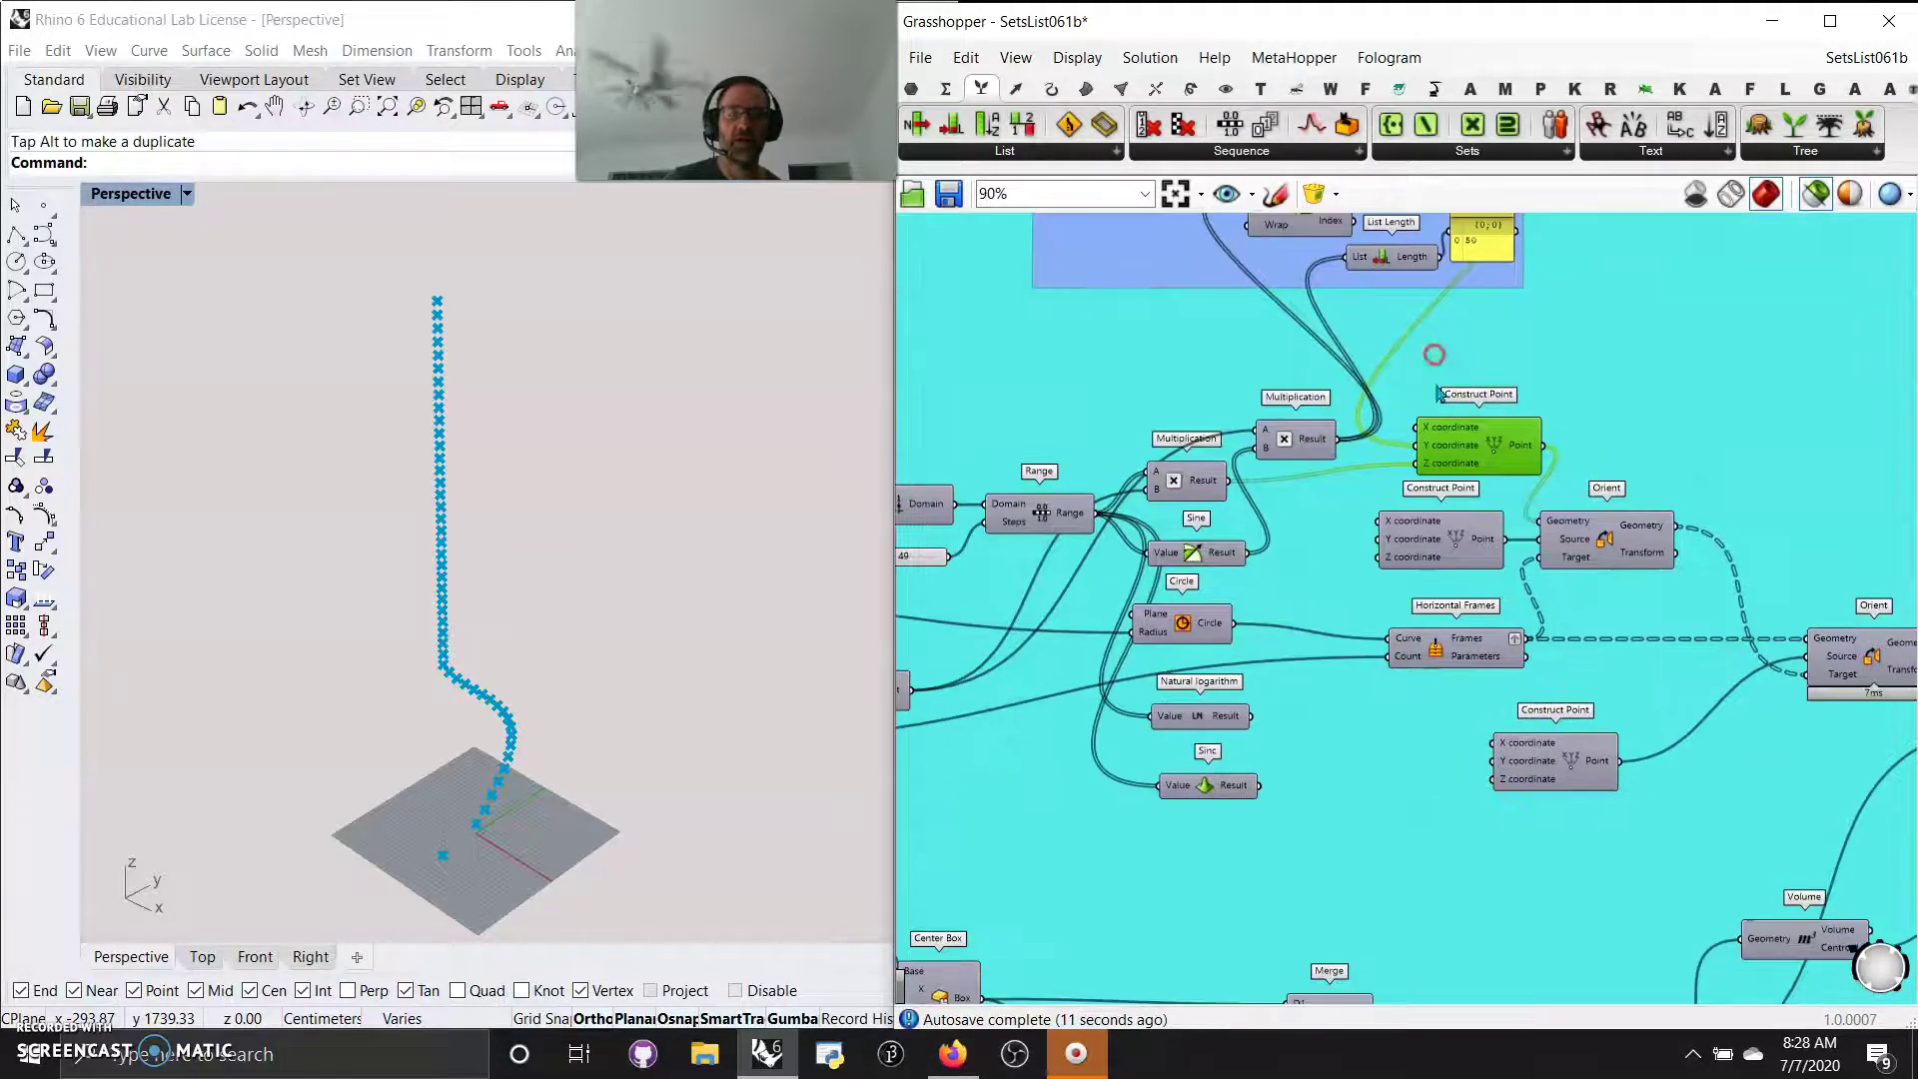
right_drag(1313, 761, 1340, 719)
click(1240, 508)
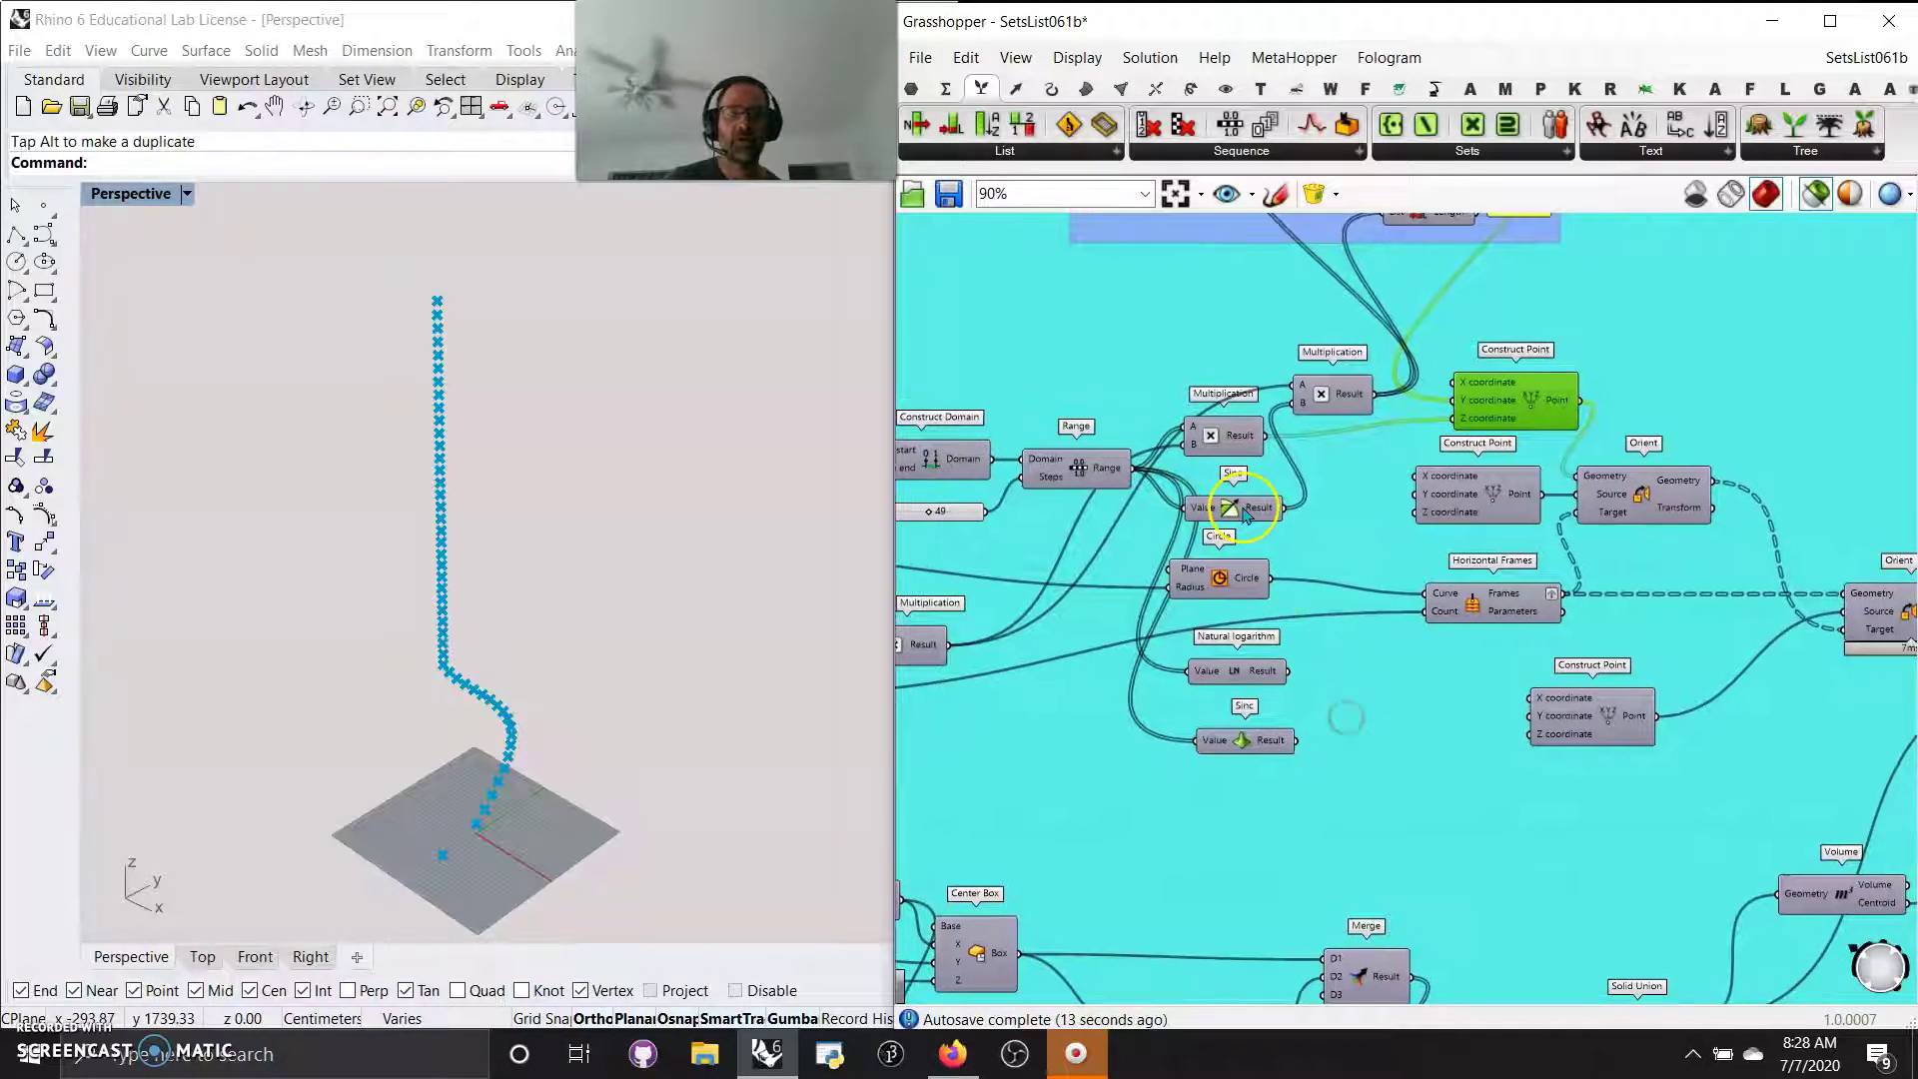
click(1516, 397)
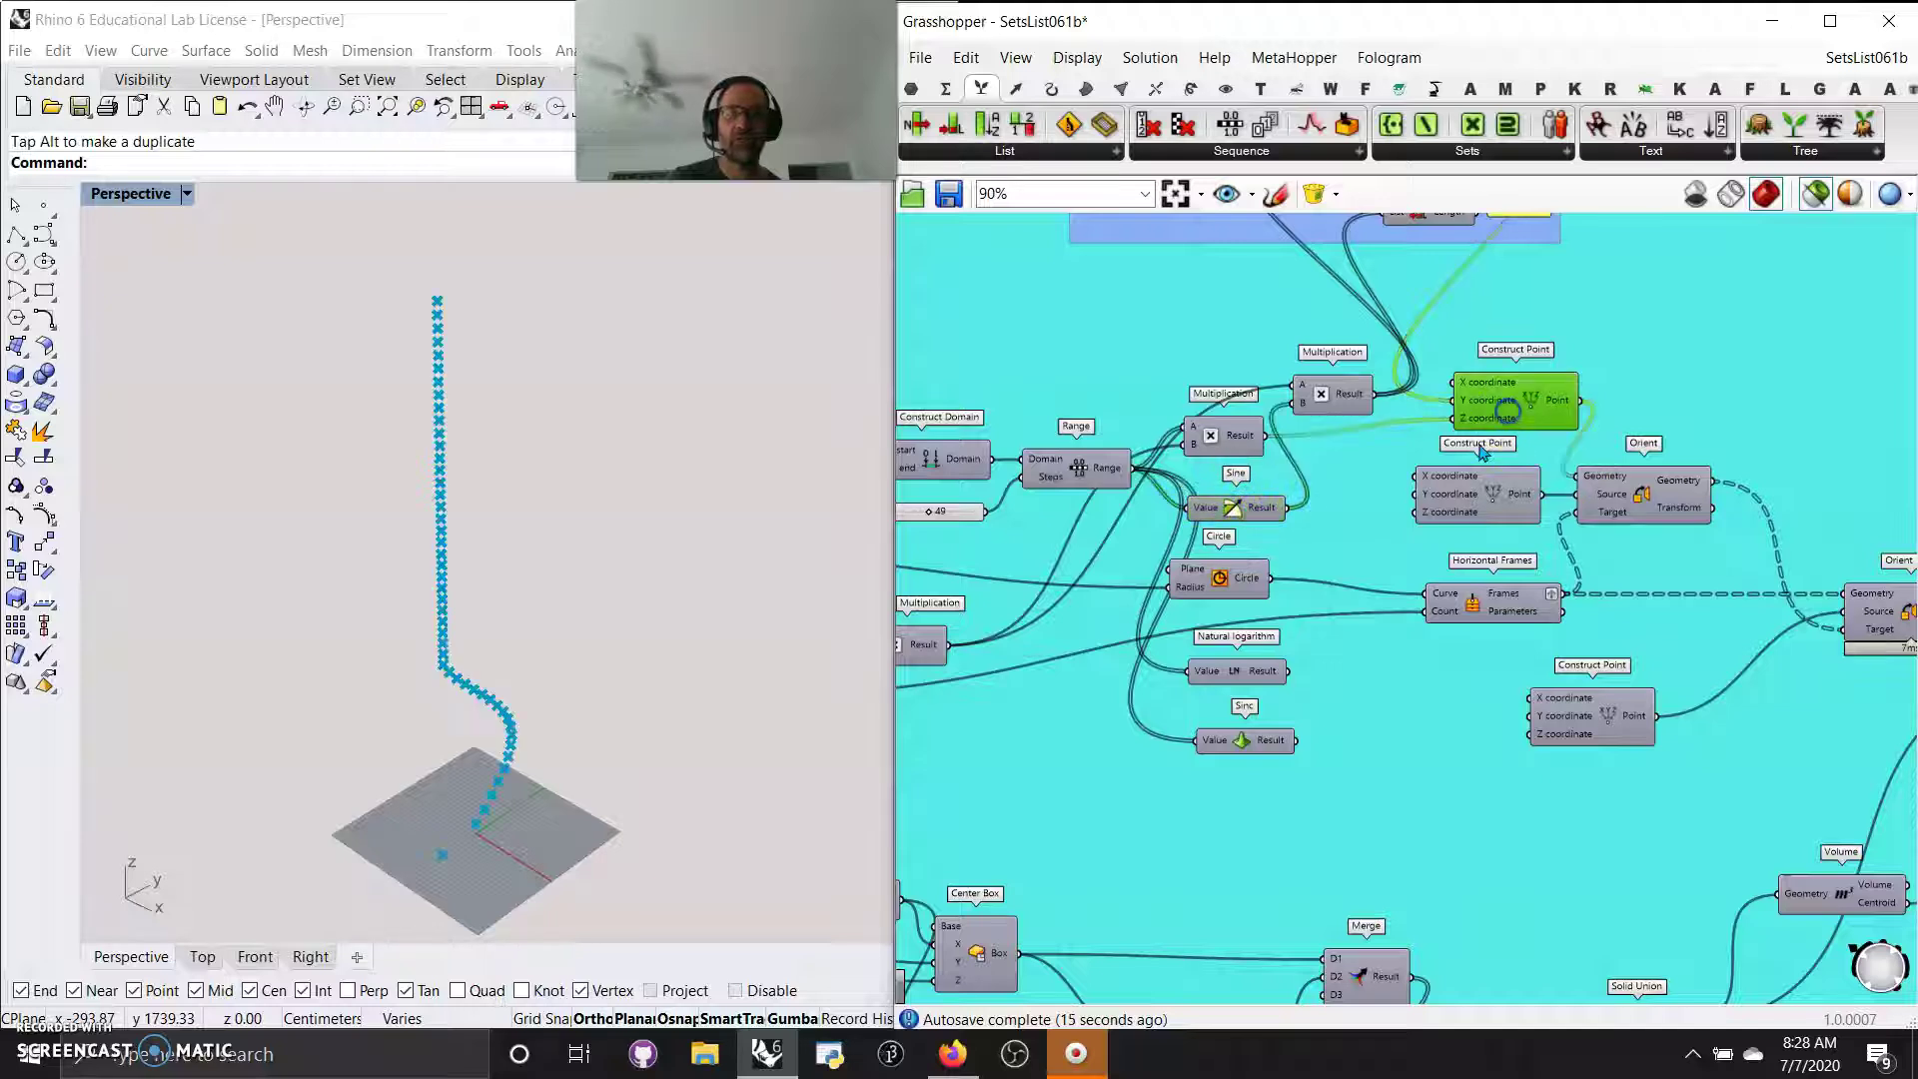
drag(1304, 679, 1291, 425)
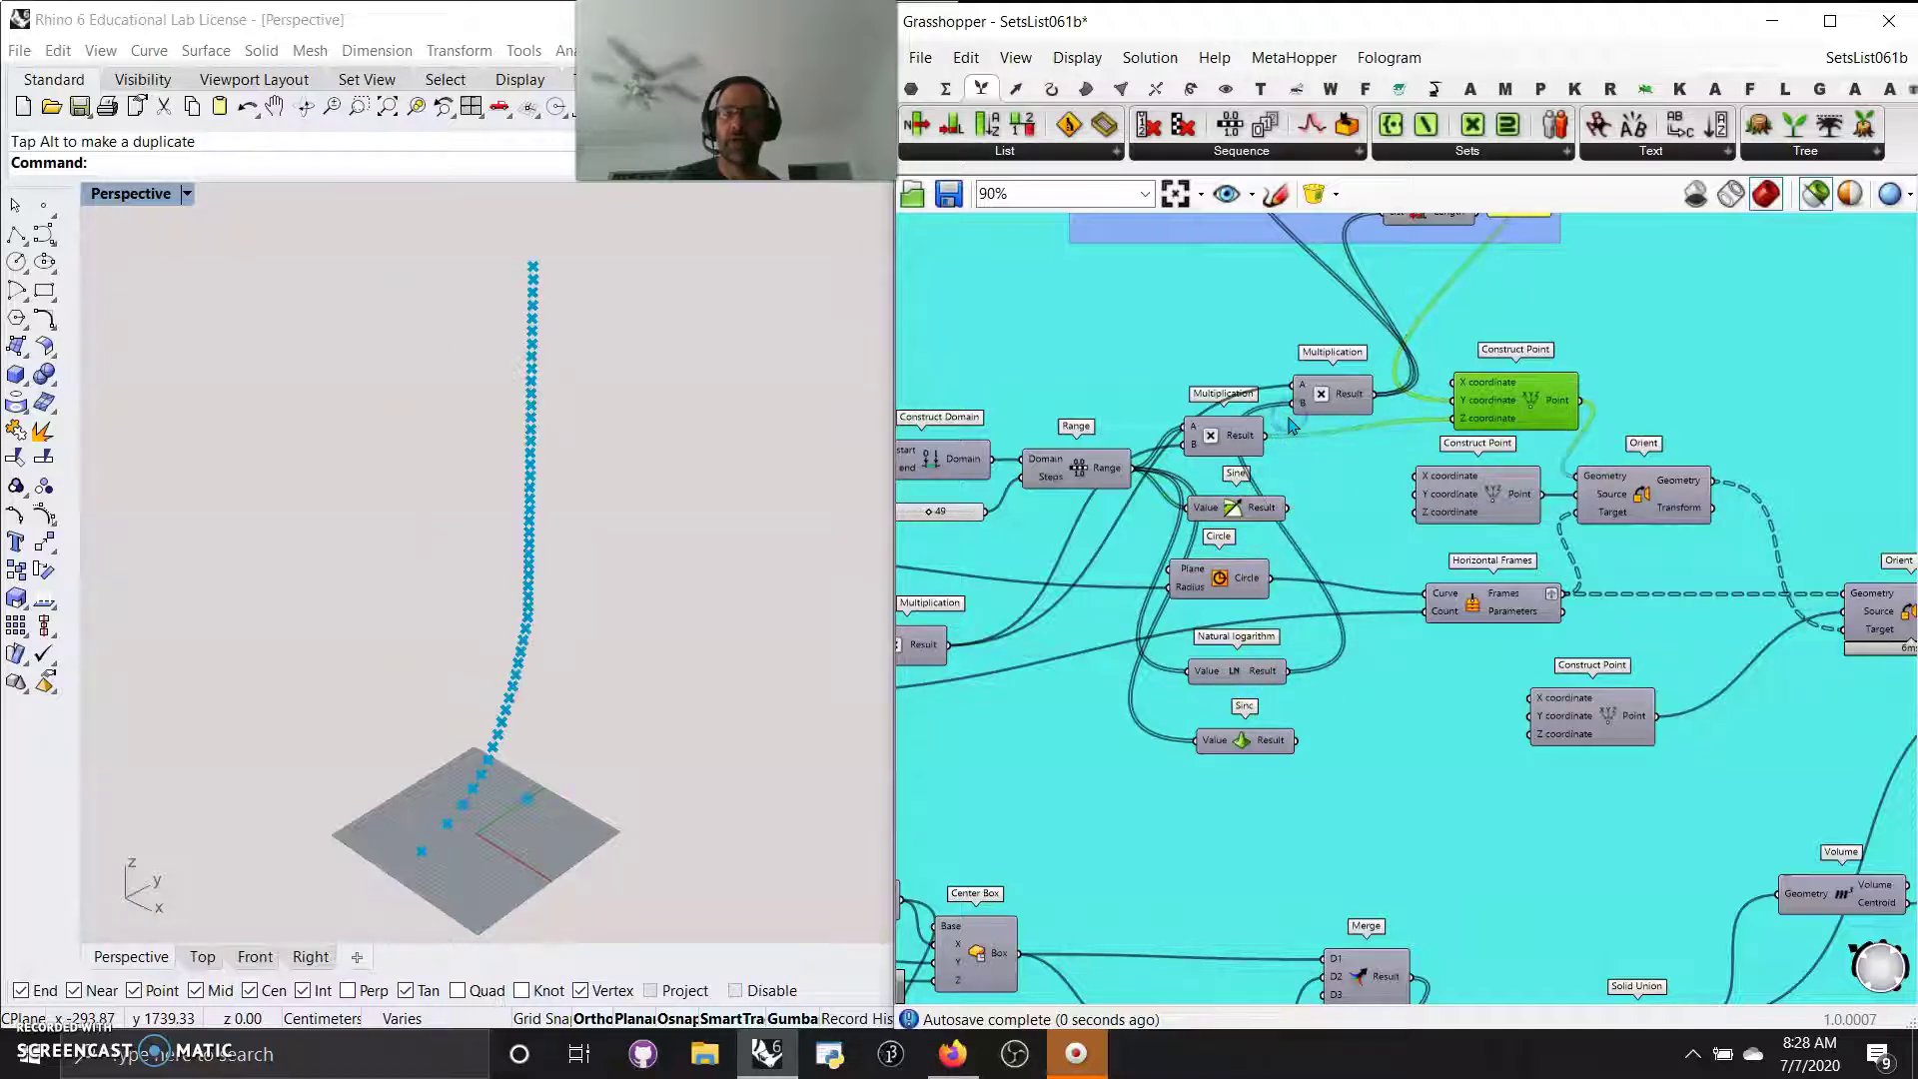
right_drag(1343, 326, 1272, 567)
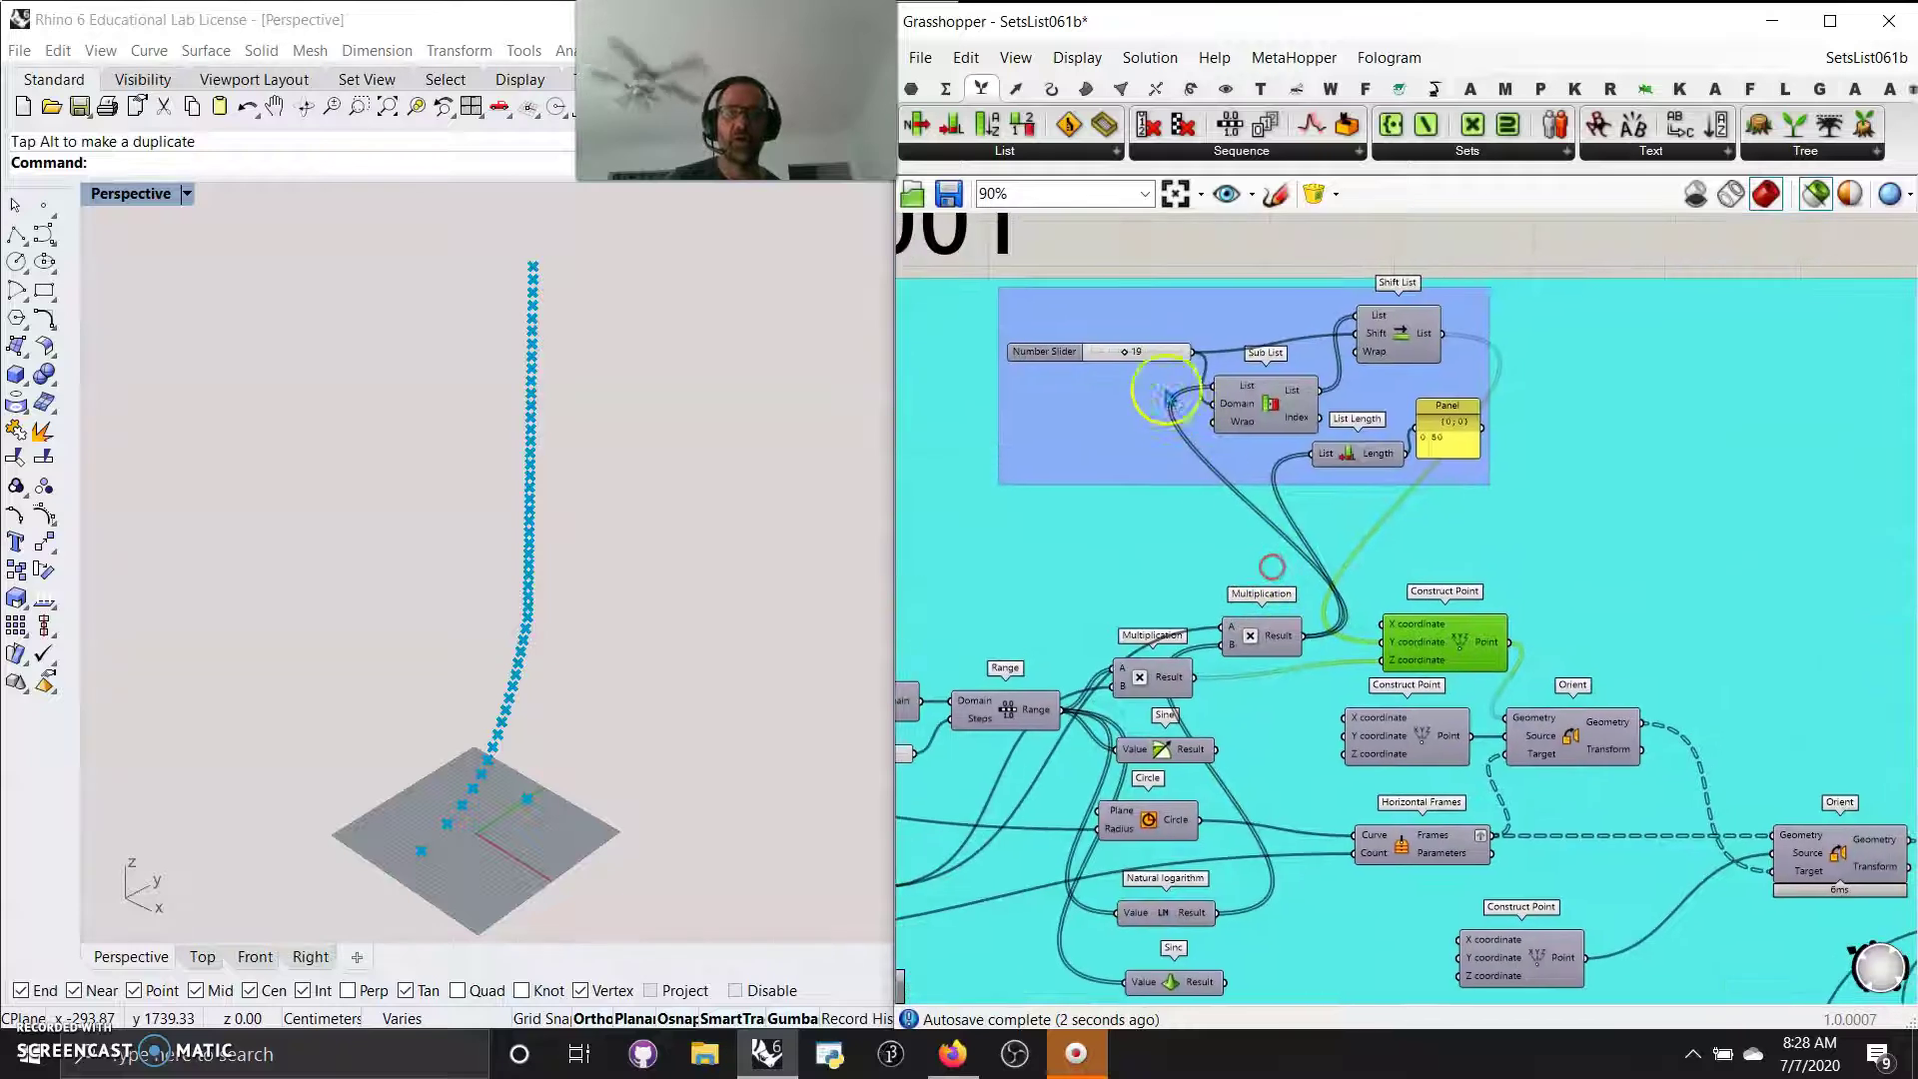
mouse_move(1126, 356)
mouse_down()
mouse_move(1243, 357)
mouse_move(1097, 368)
mouse_move(1154, 360)
mouse_move(1130, 359)
mouse_up()
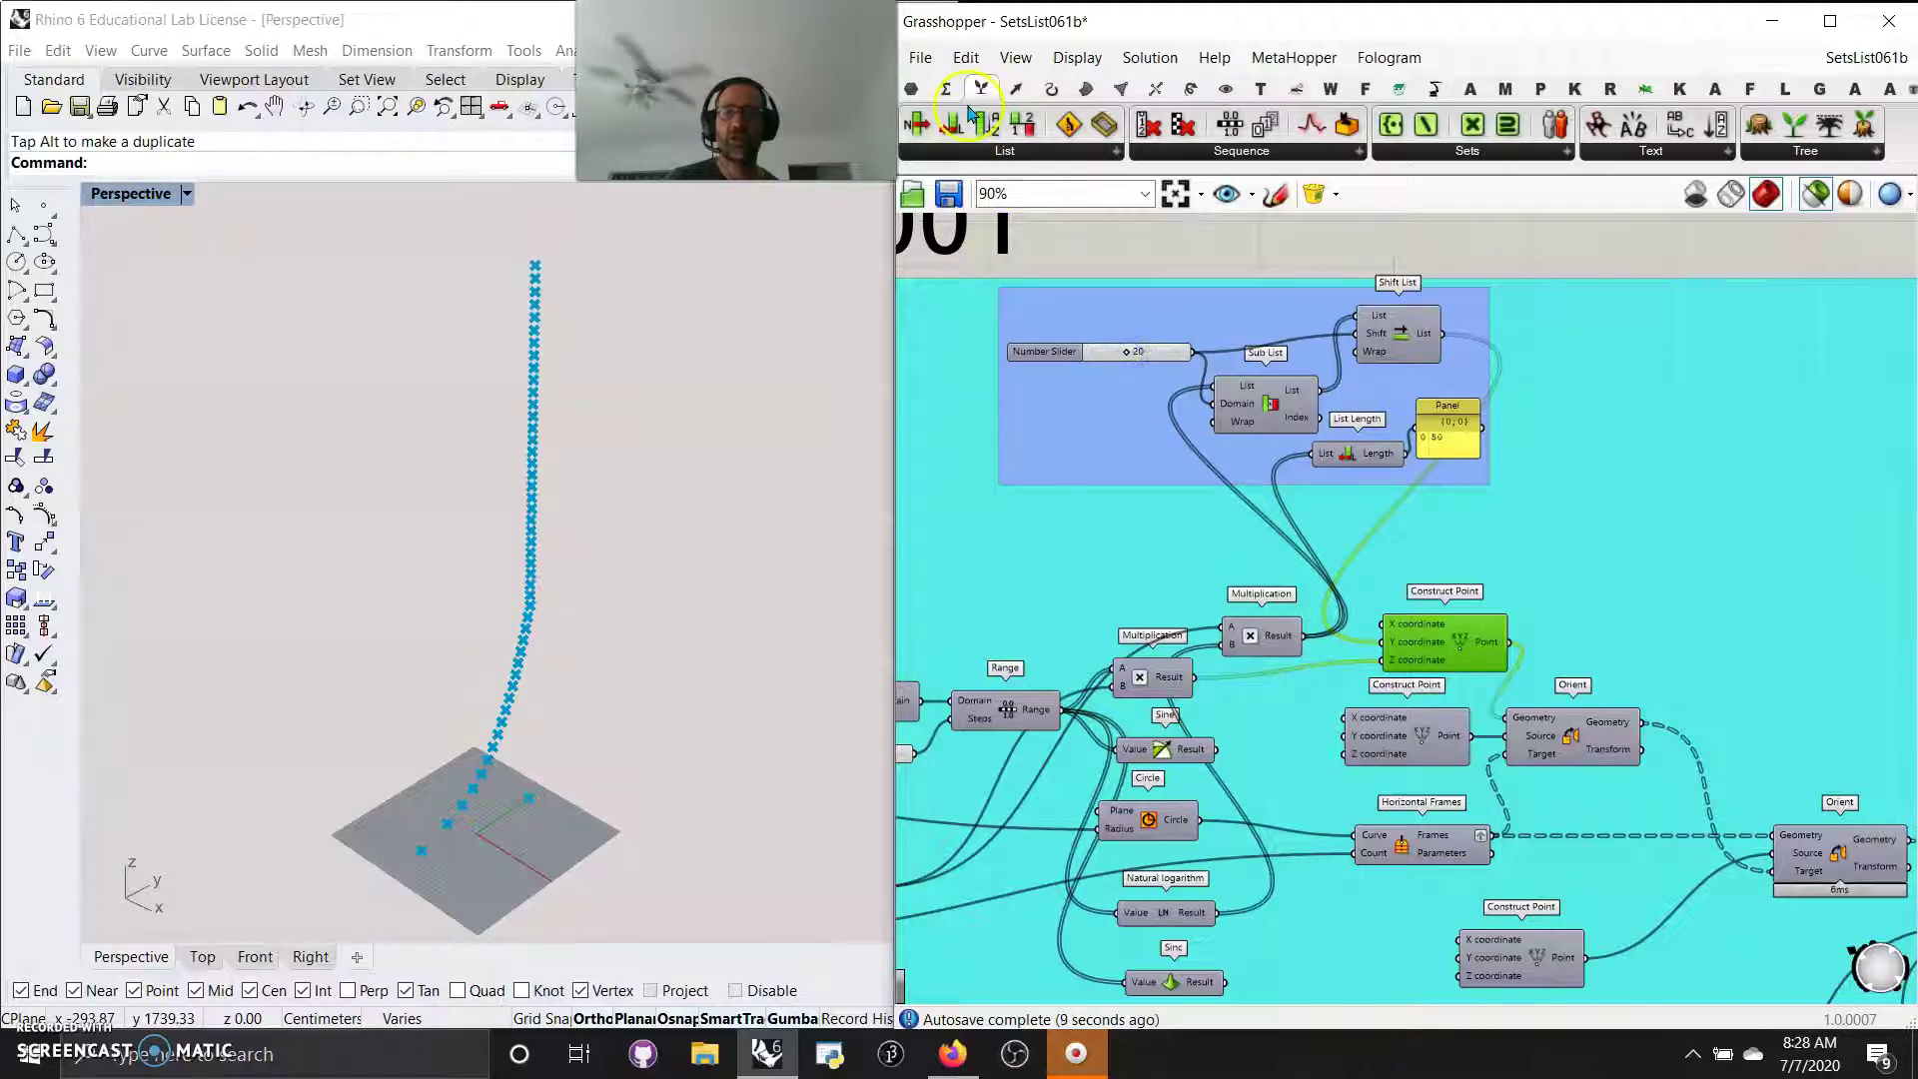
- Preview the final Orient to examine the brick vase shaped by the Natural logarithm
click(1005, 150)
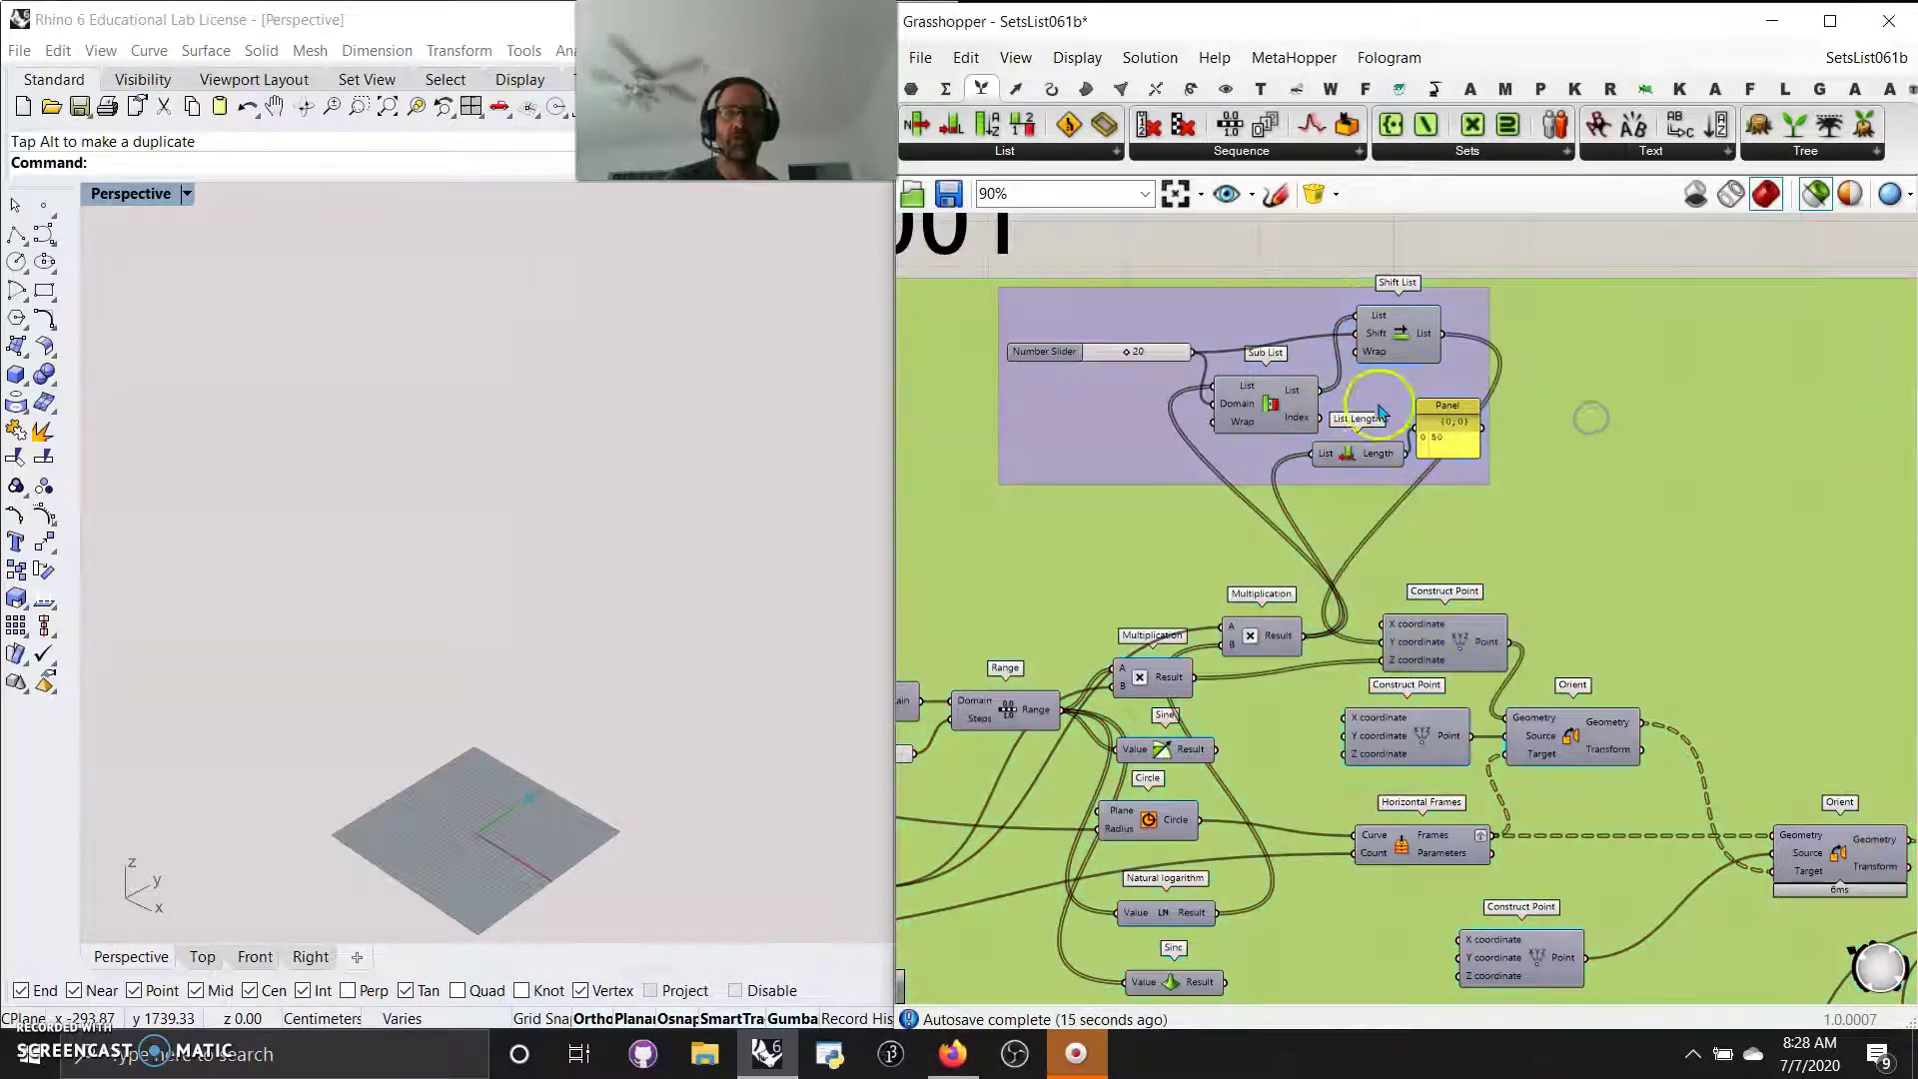
right_drag(1698, 727, 1250, 411)
click(1576, 627)
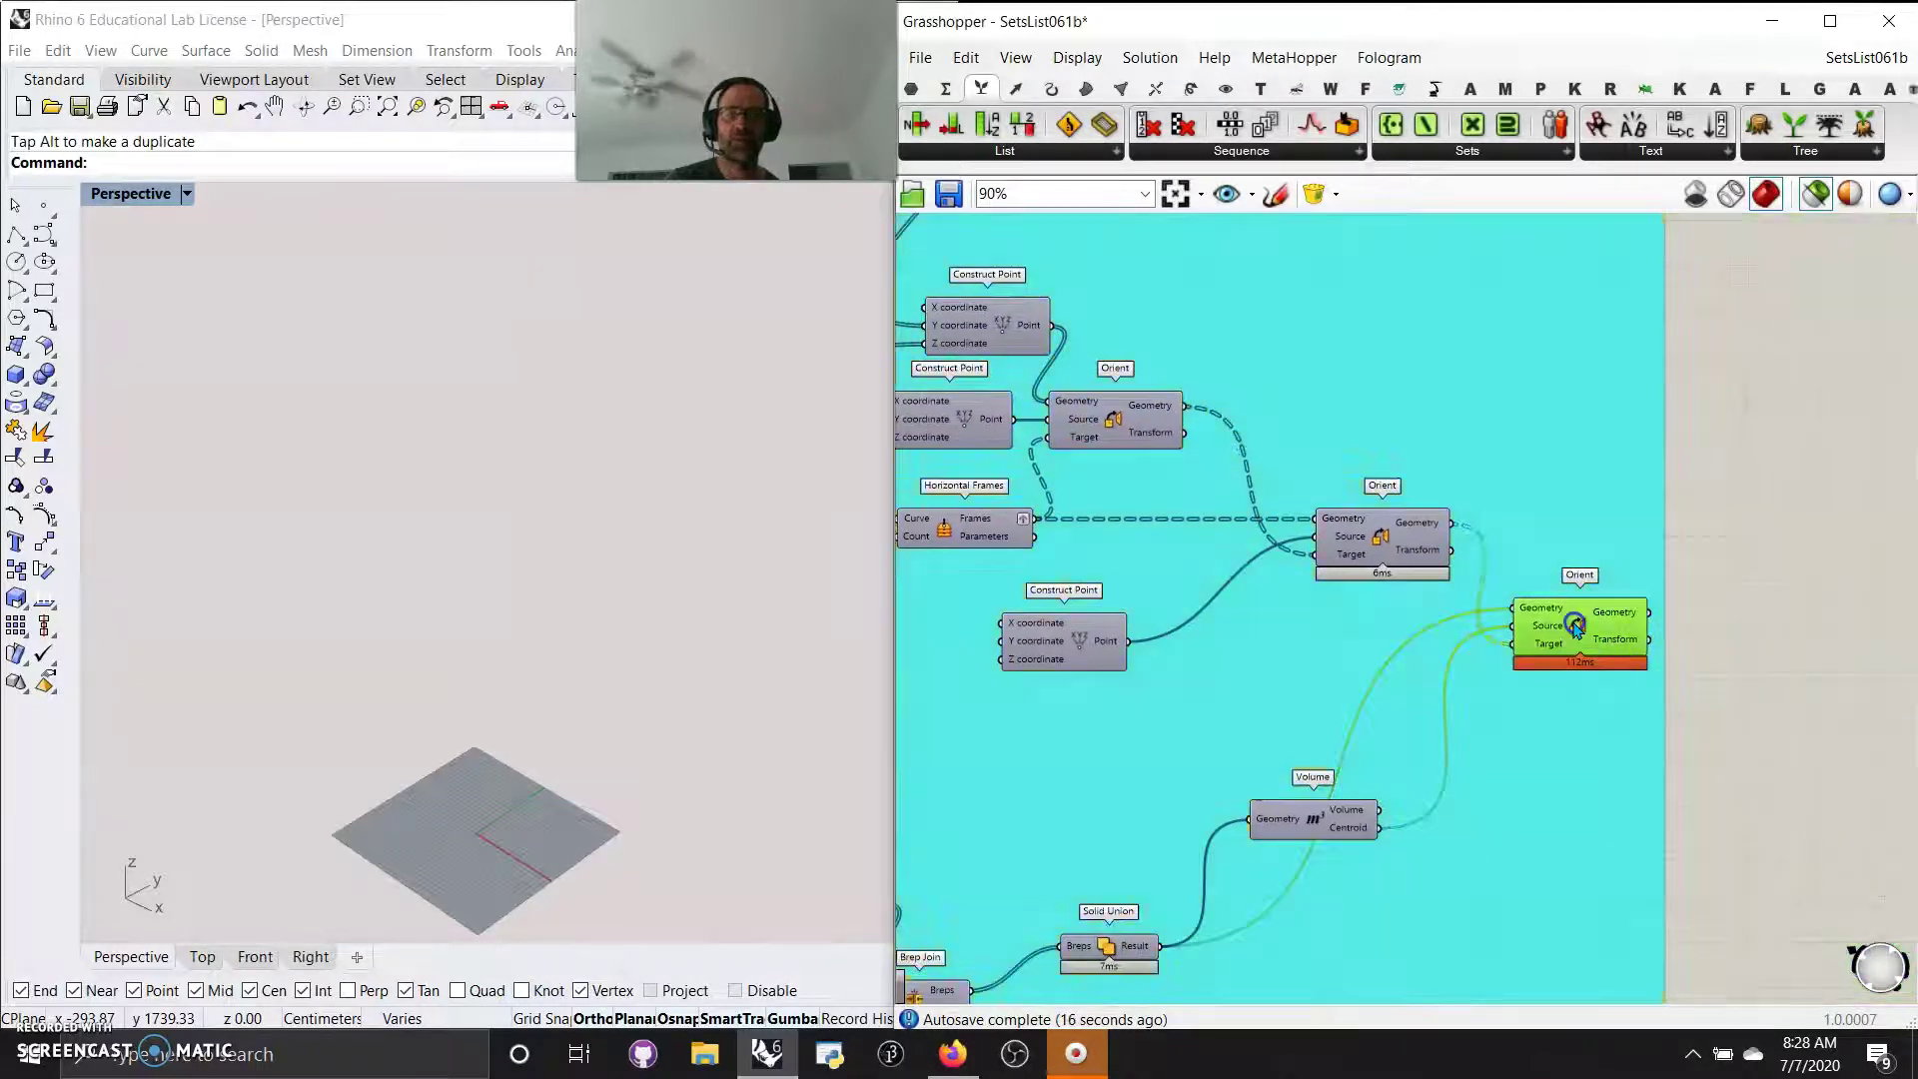
- Feed the Sinc result into the upper Multiplication in place of Natural logarithm, and set the shared list slider to 24
right_drag(946, 650, 1276, 716)
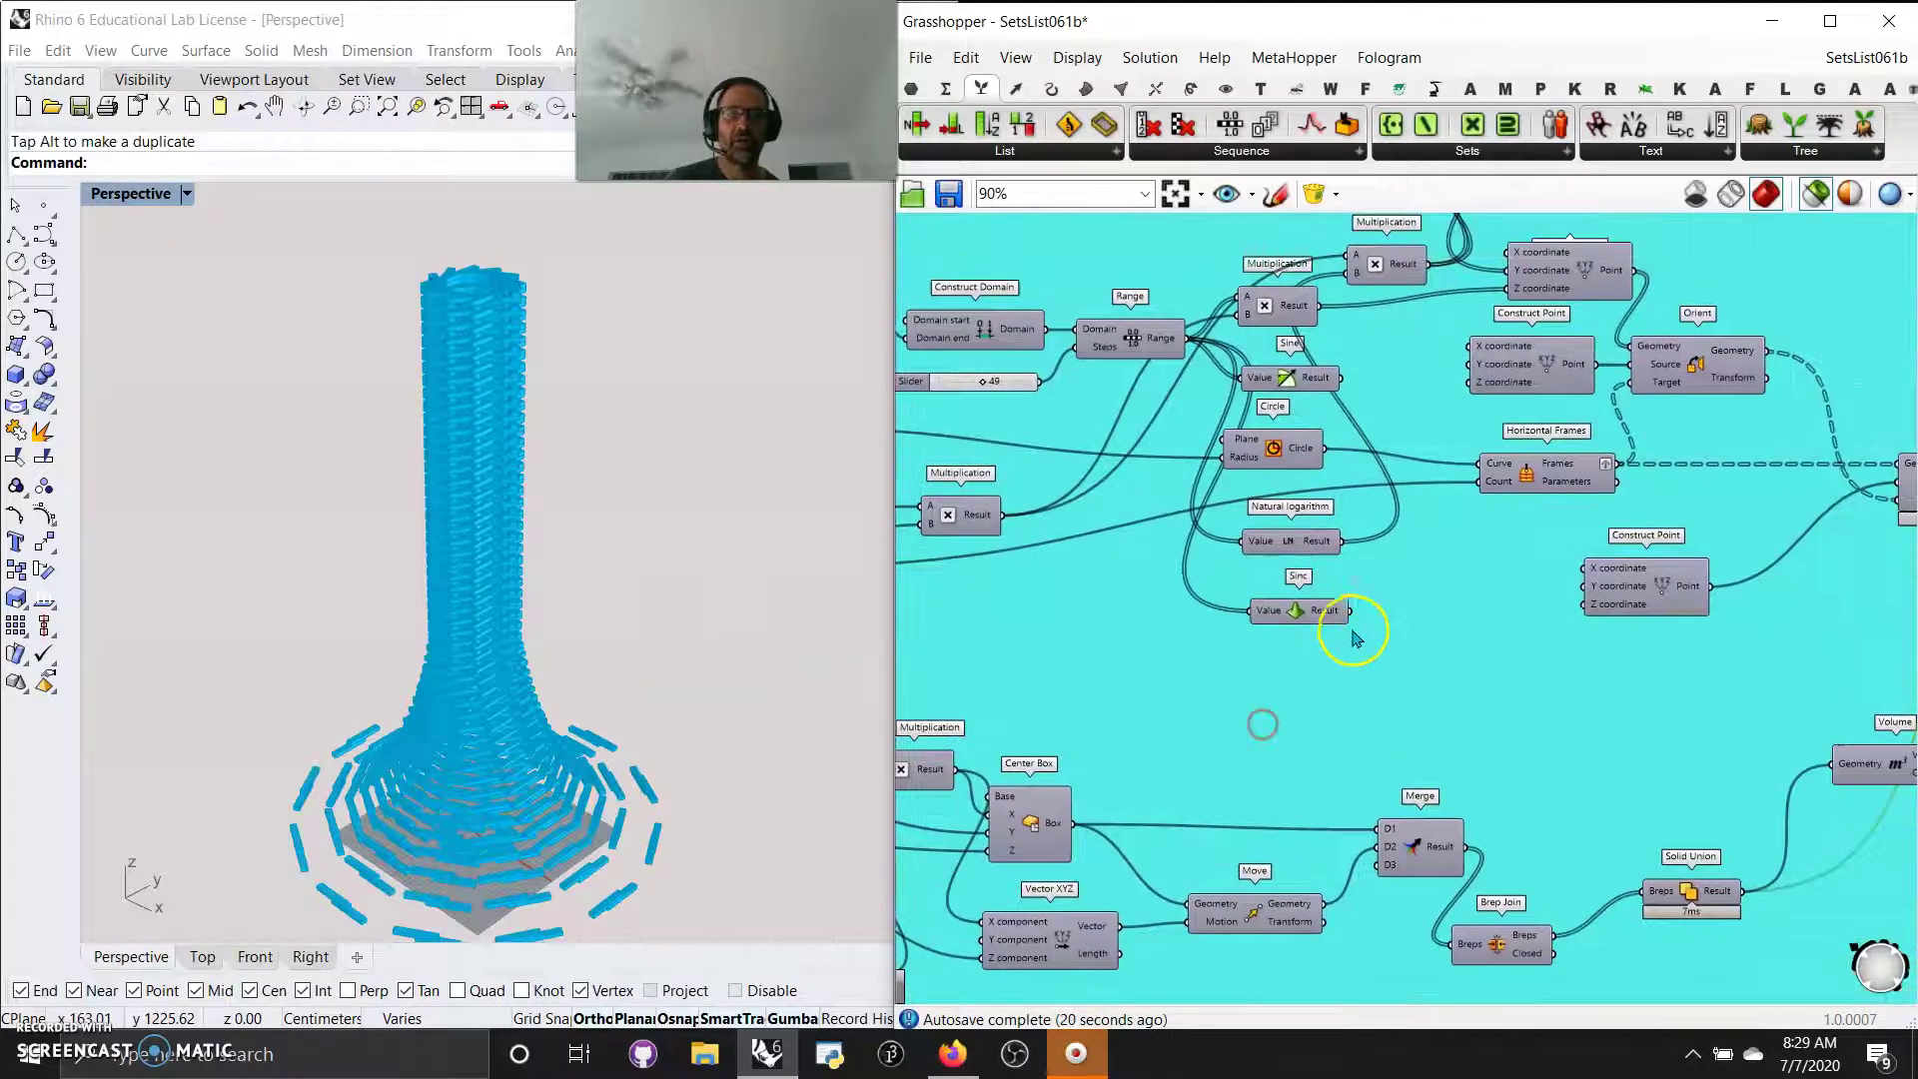
drag(1349, 611, 1351, 273)
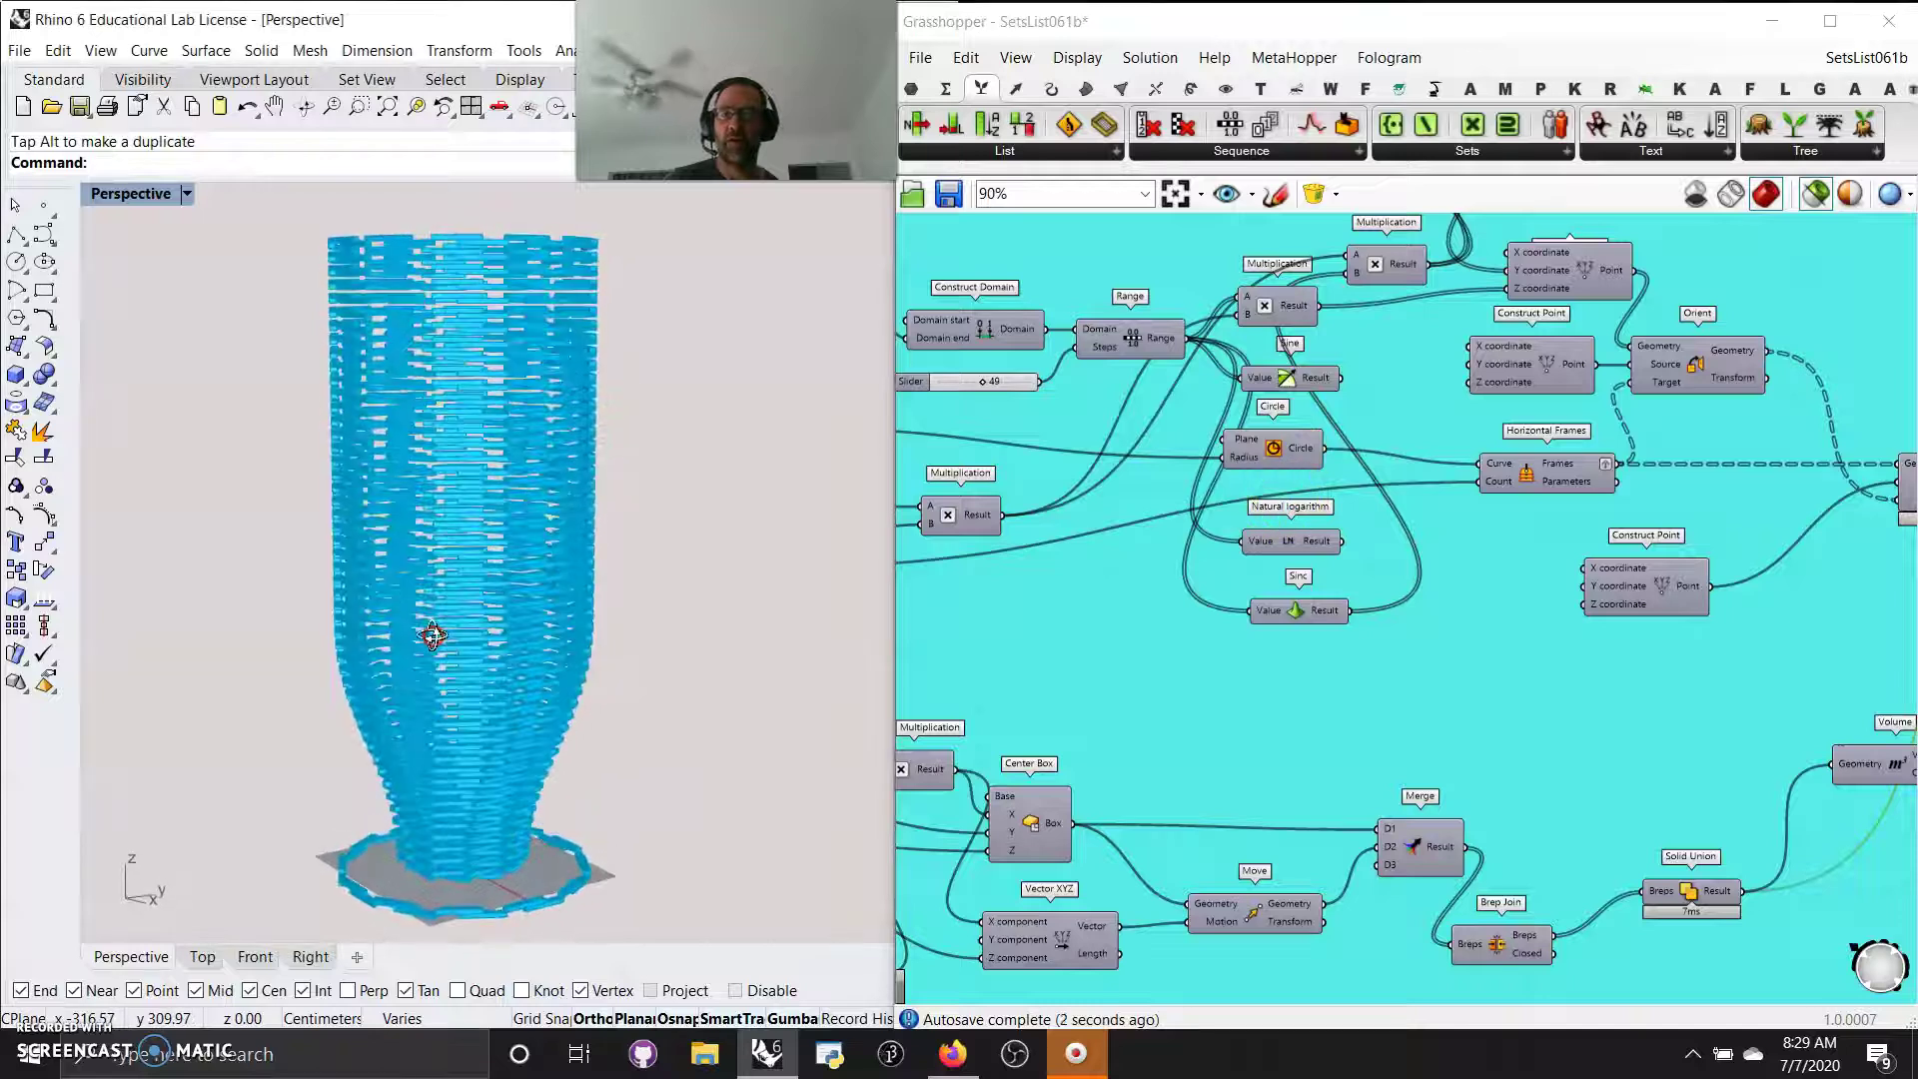
right_drag(1142, 413, 1109, 771)
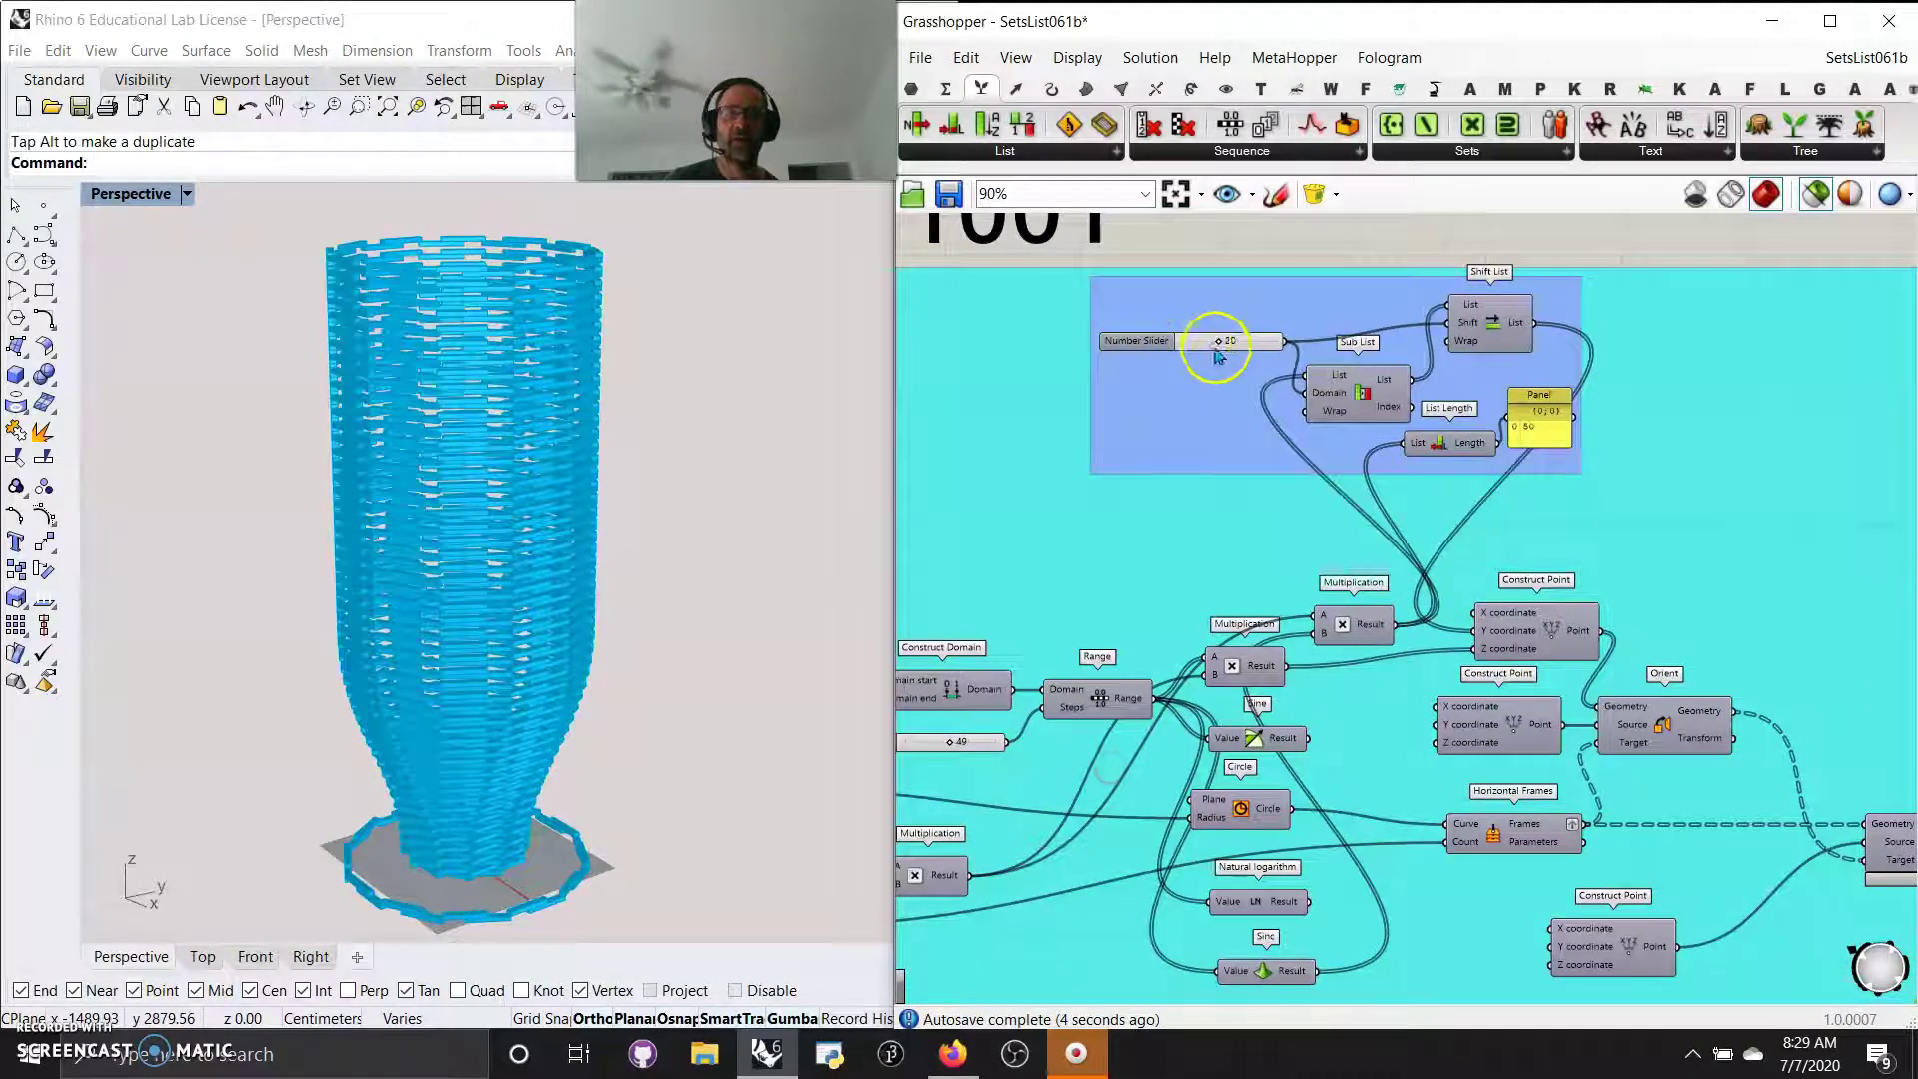
drag(1195, 350, 1225, 356)
- Move the List Length panel aside to make room beside Shift List, and turn off the selected-only preview
drag(1539, 412, 1751, 420)
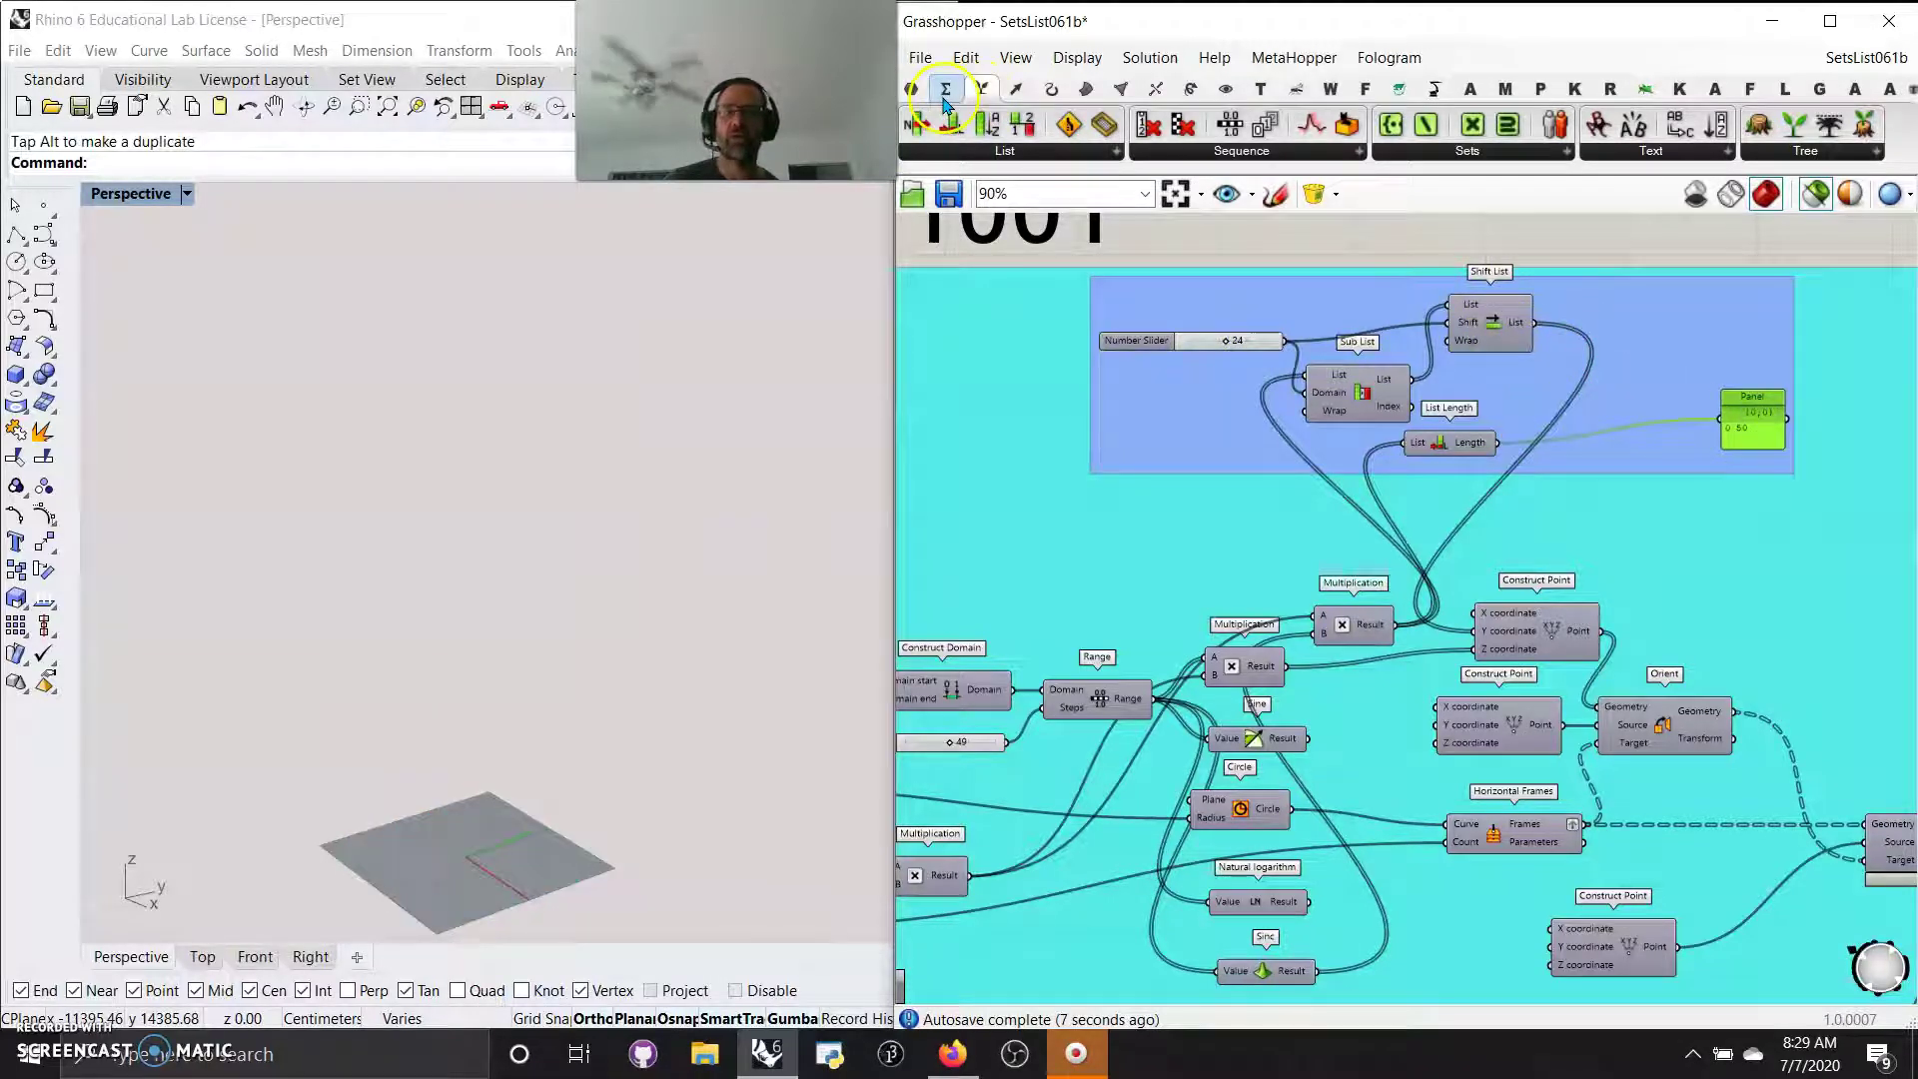
click(1816, 194)
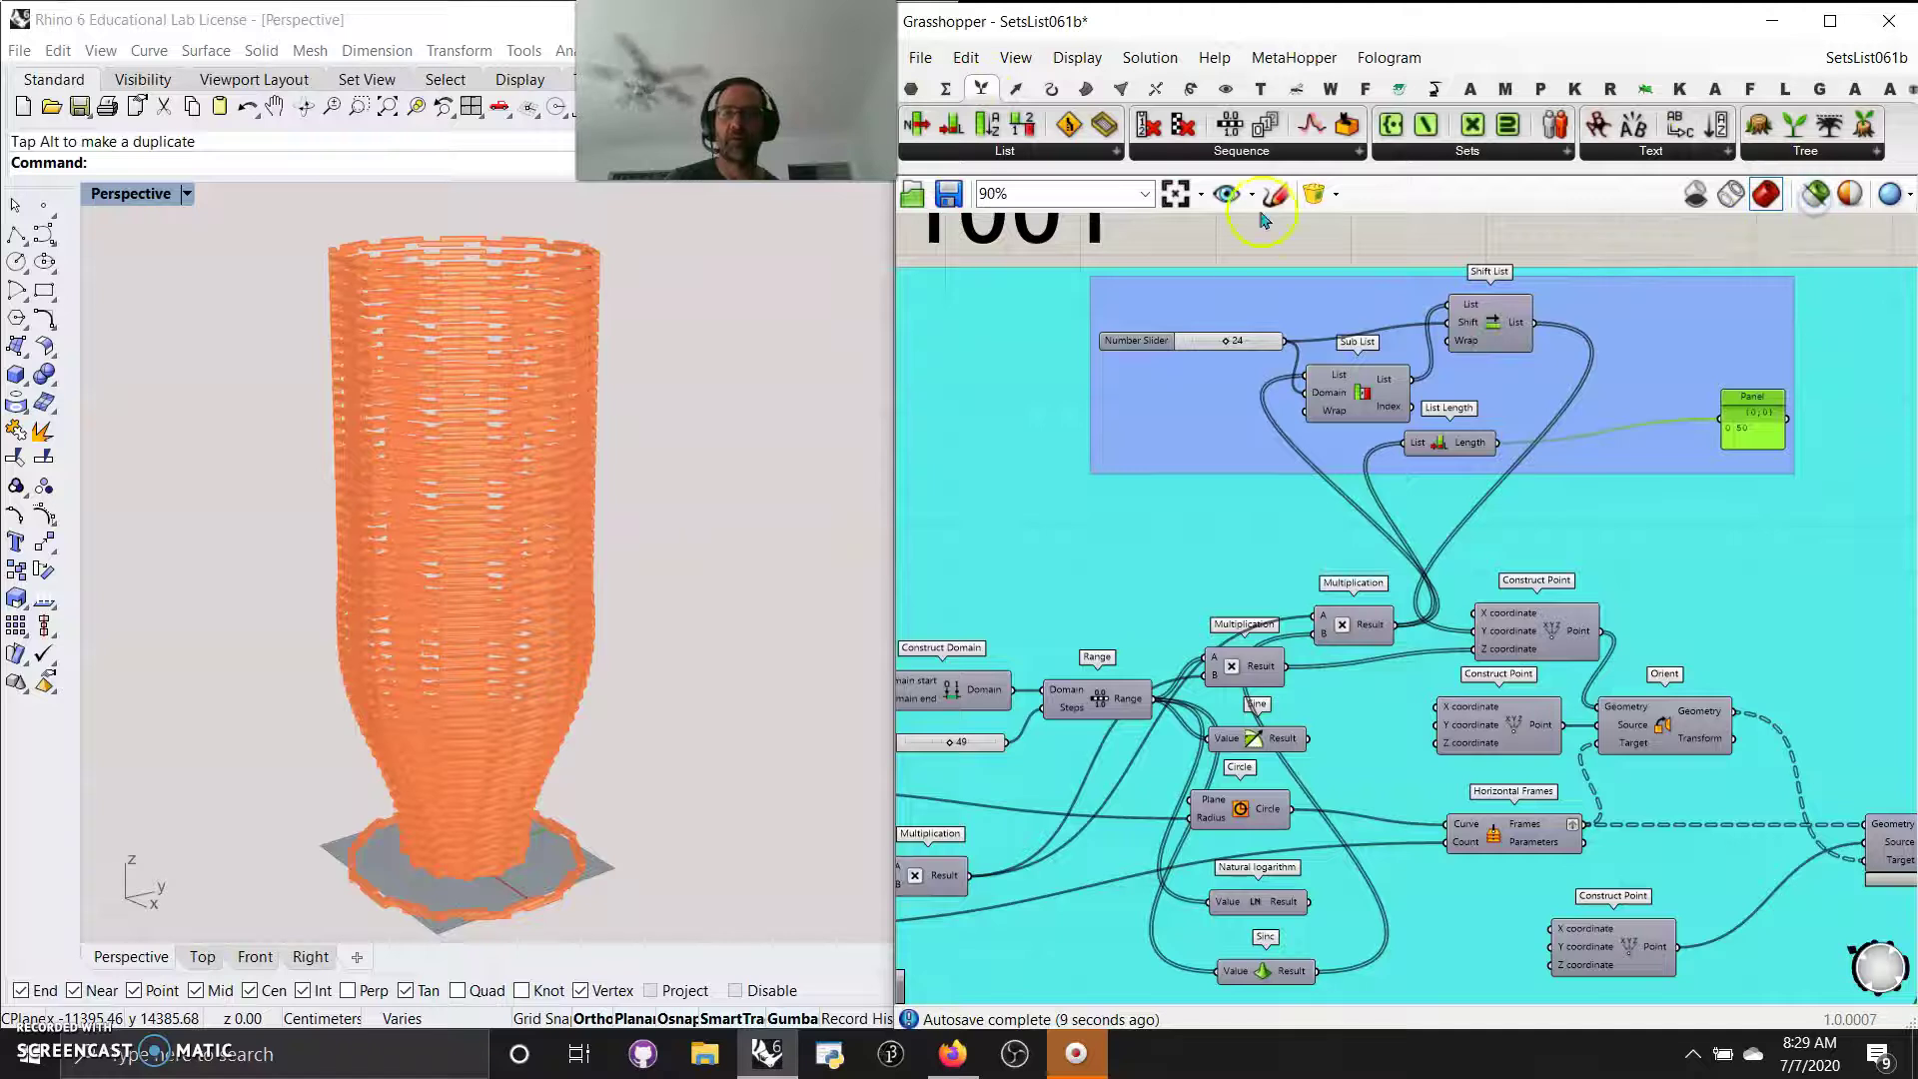
- Add a Reverse List and wire it between Shift List and the upper Construct Point's Y coordinate
click(1022, 157)
click(967, 294)
drag(961, 300, 1579, 370)
click(1643, 369)
drag(1541, 507, 1480, 640)
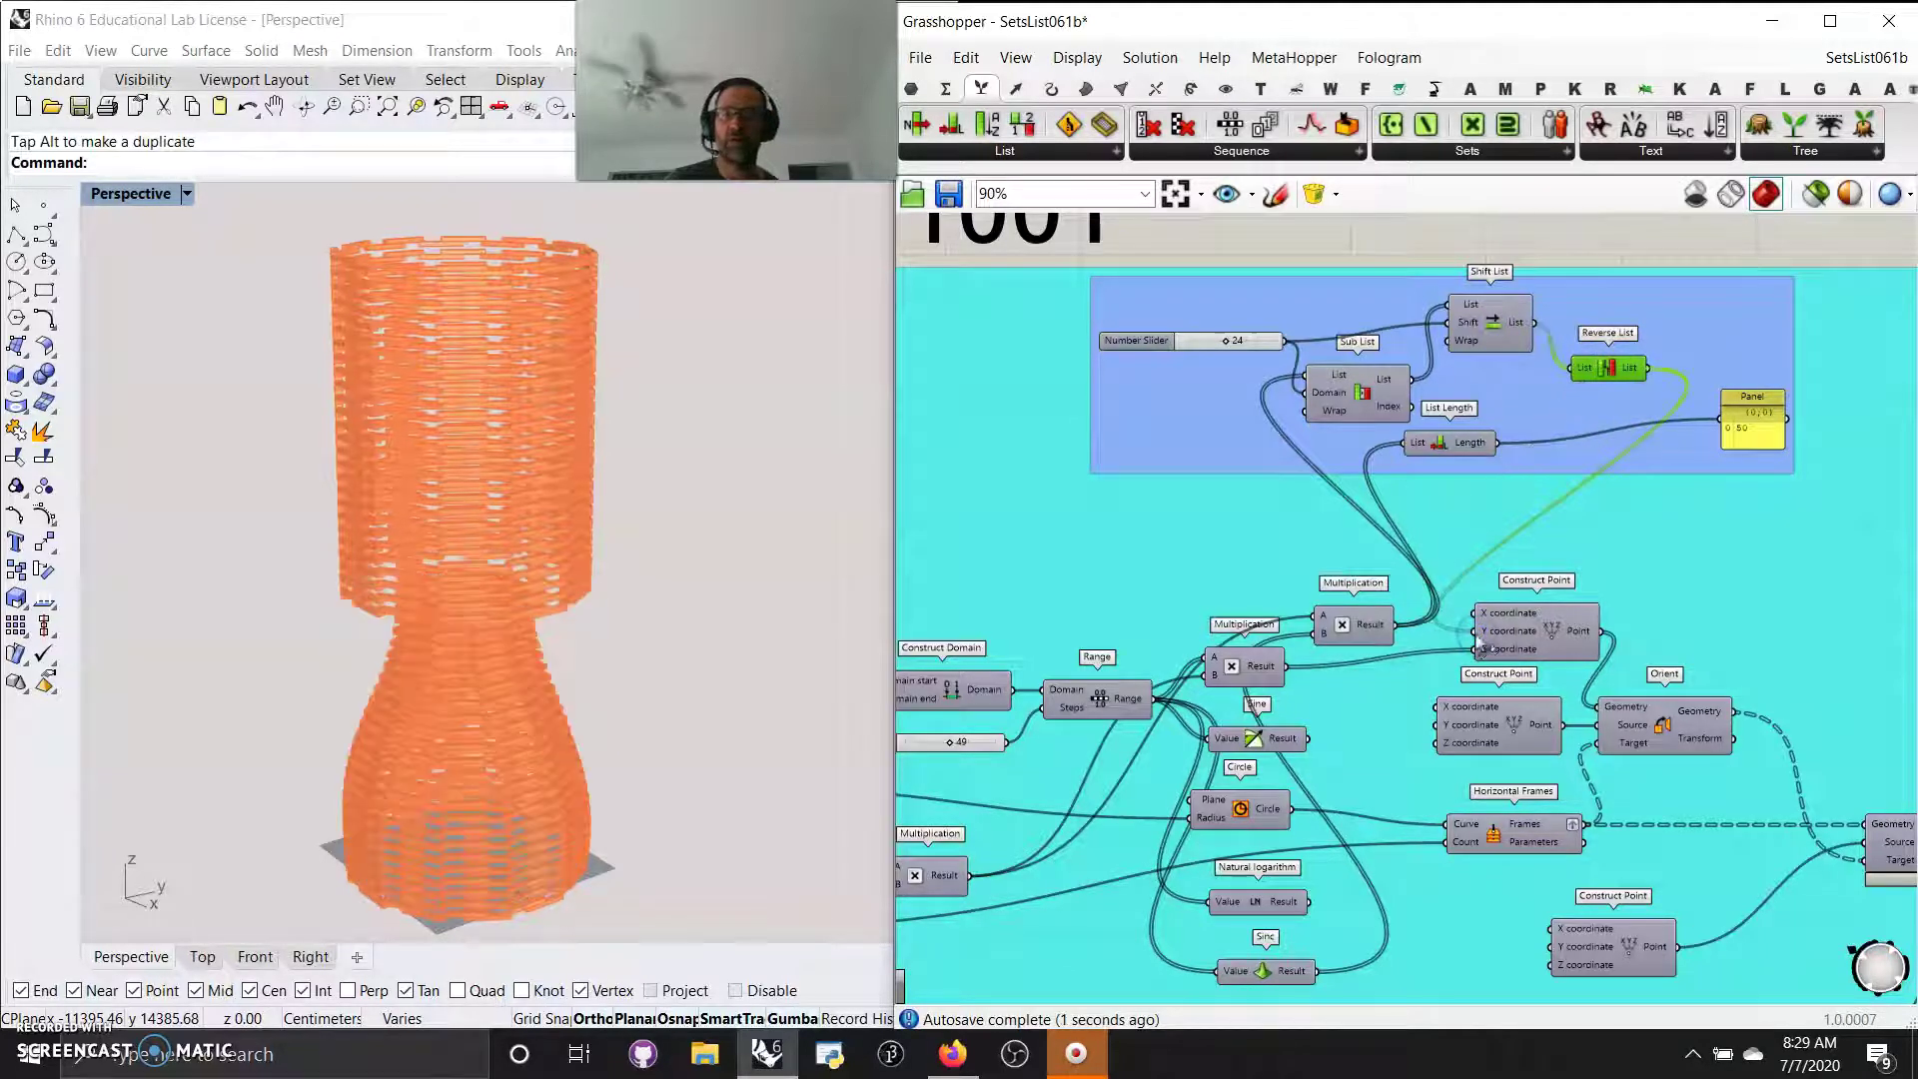
- Set the shared list slider to 20 and inspect the vase with its reversed list
right_drag(531, 756, 435, 640)
mouse_move(1234, 347)
mouse_down()
mouse_move(1284, 349)
mouse_move(1179, 377)
mouse_move(1223, 362)
mouse_up()
right_drag(787, 518, 685, 692)
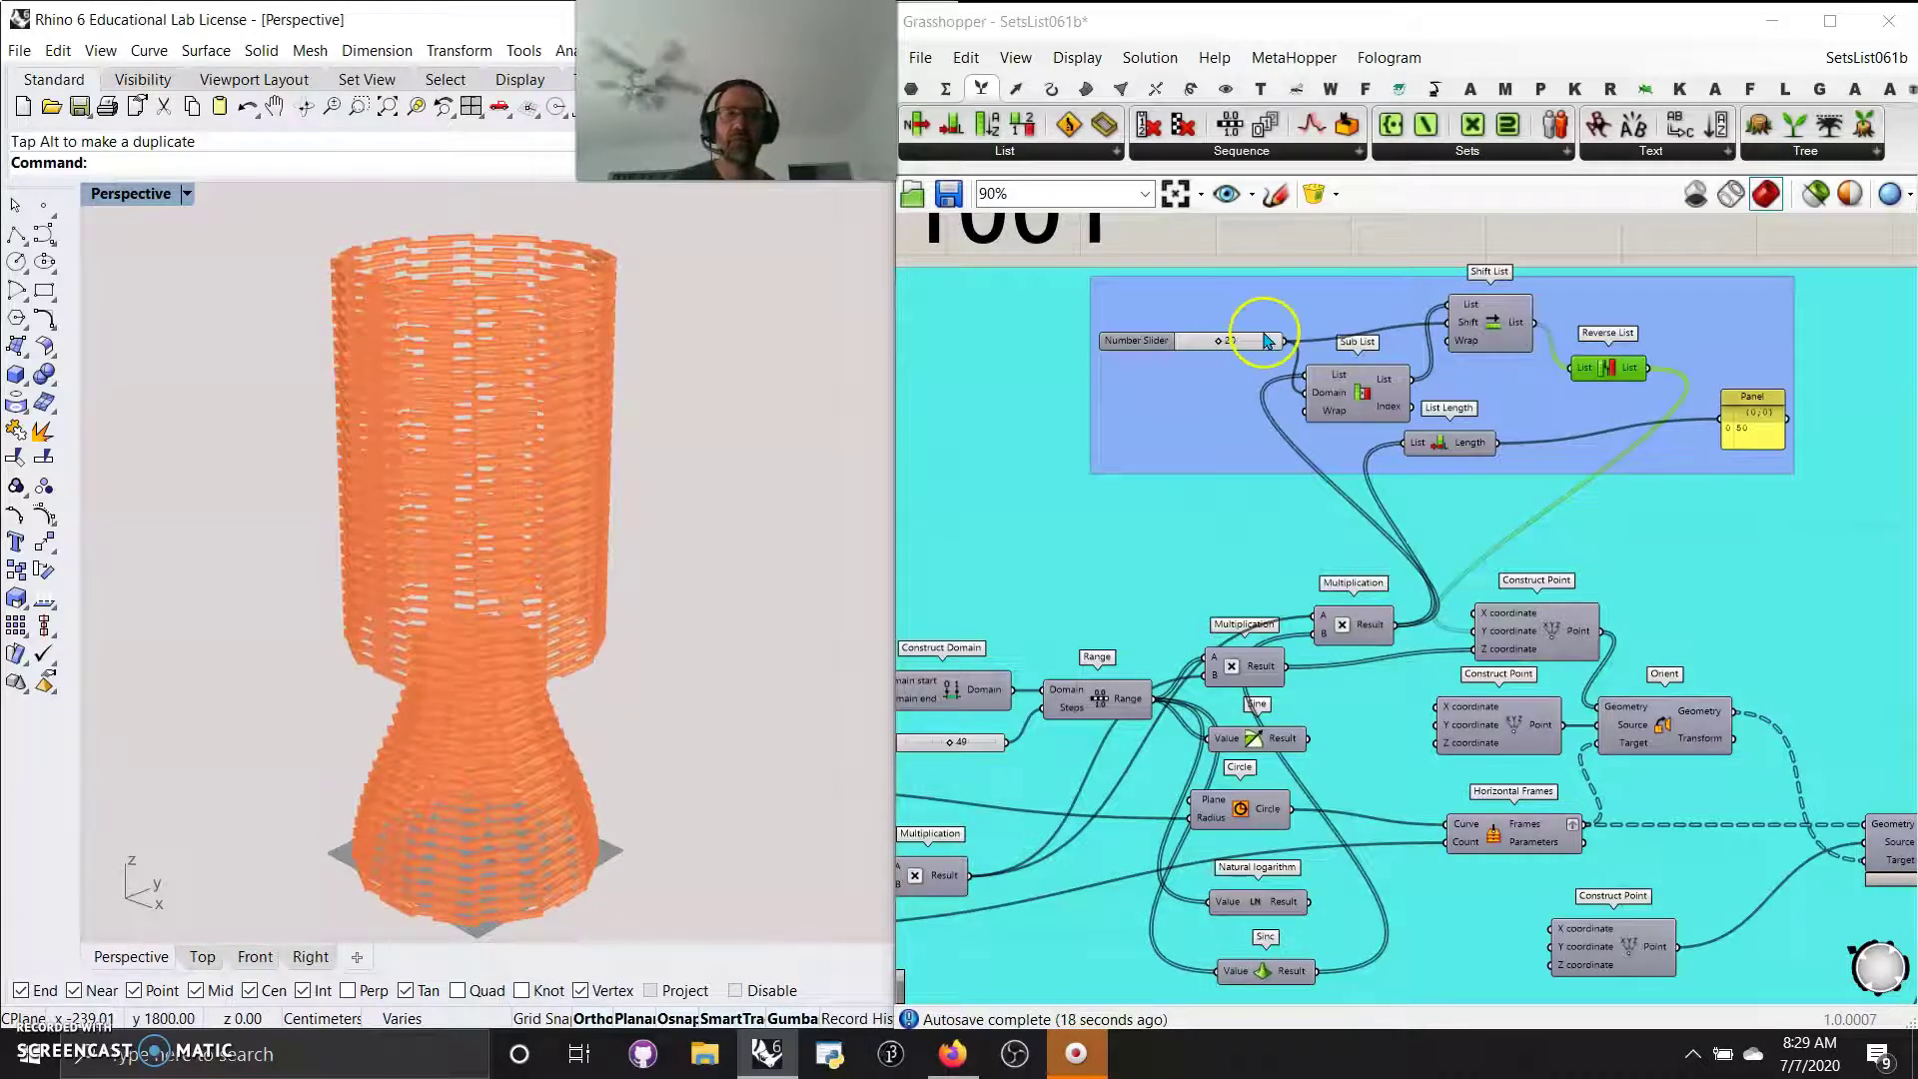
- Place Reverse List between Sub List and Shift List, and connect Shift List directly to the upper Construct Point's Y coordinate
drag(1249, 354, 1207, 356)
drag(1335, 412, 1255, 421)
drag(1467, 343, 1368, 393)
drag(1550, 322, 1476, 632)
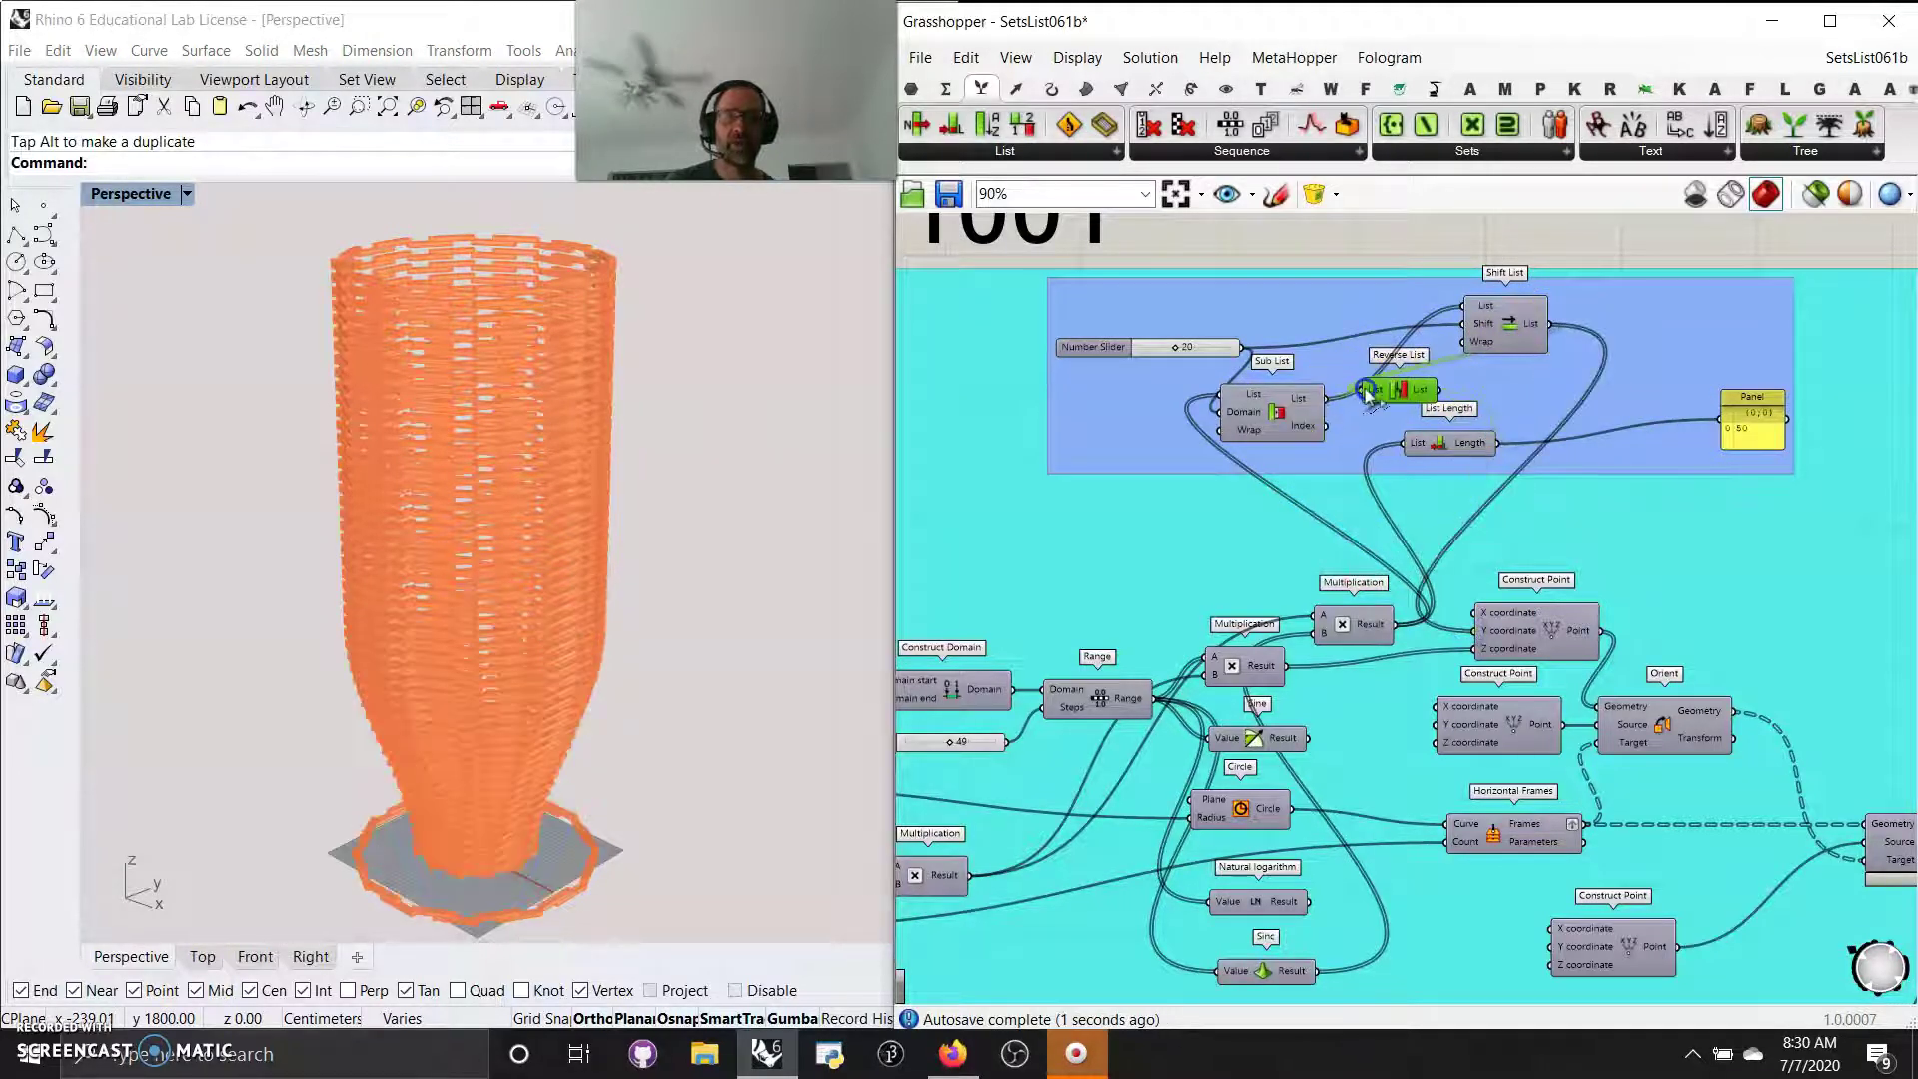
drag(1482, 330, 1538, 348)
click(660, 657)
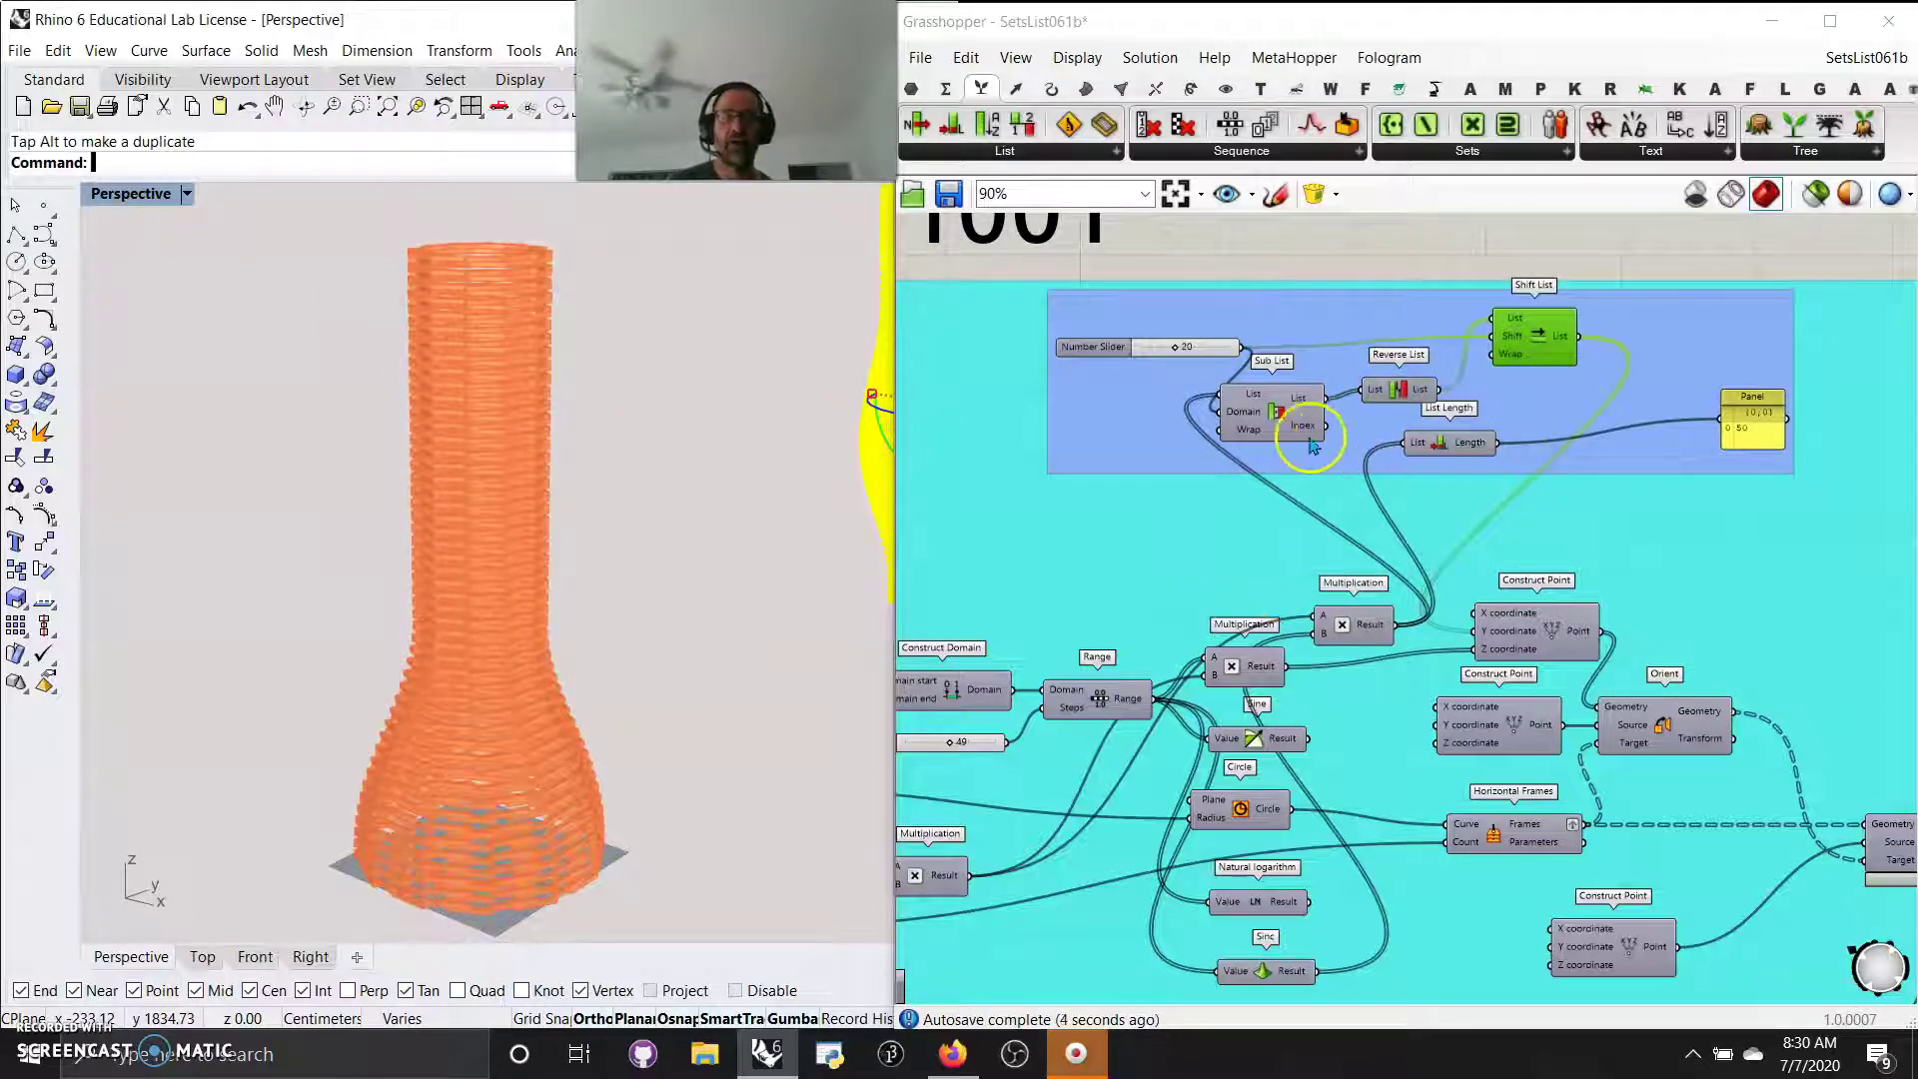
- Space out Sub List, Reverse List and Shift List inside their group so their wires are easier to read
drag(1298, 428, 1284, 449)
drag(1521, 343, 1572, 348)
drag(1400, 398, 1397, 377)
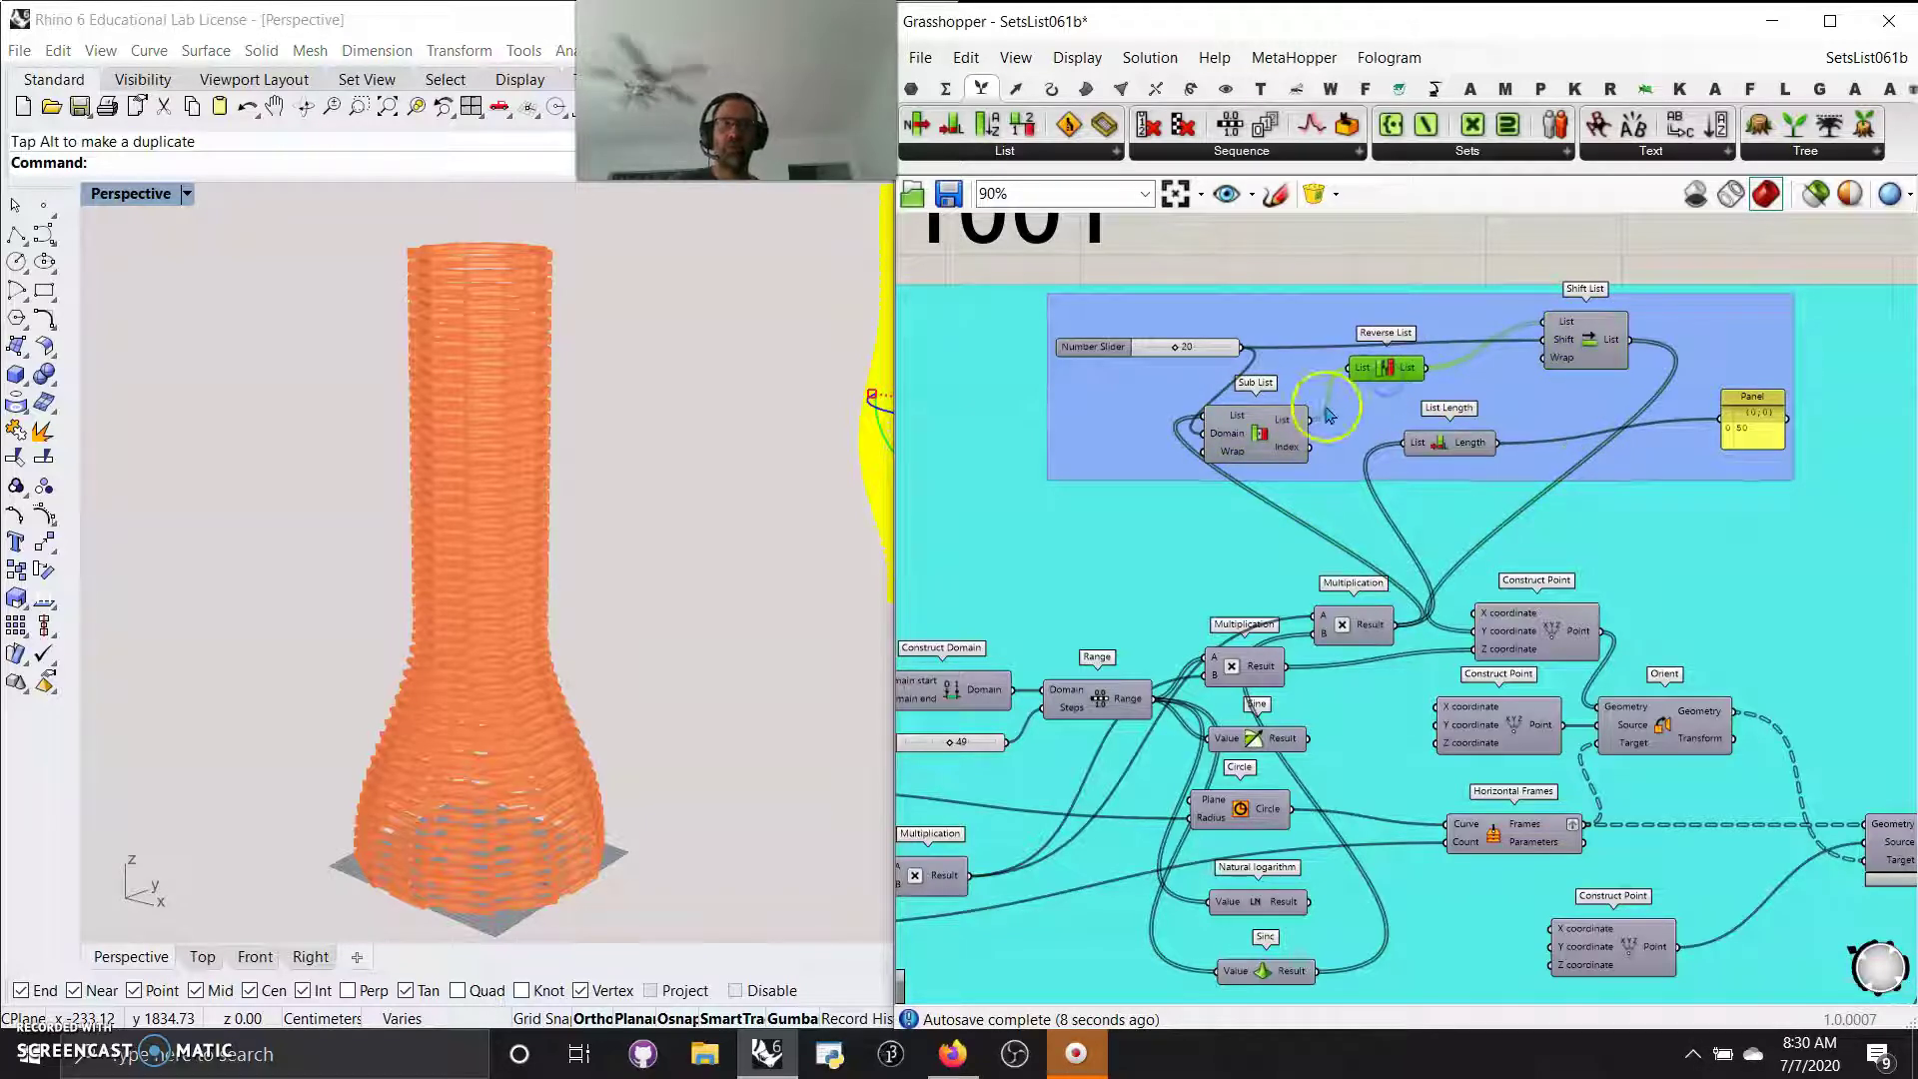
drag(1266, 448, 1251, 449)
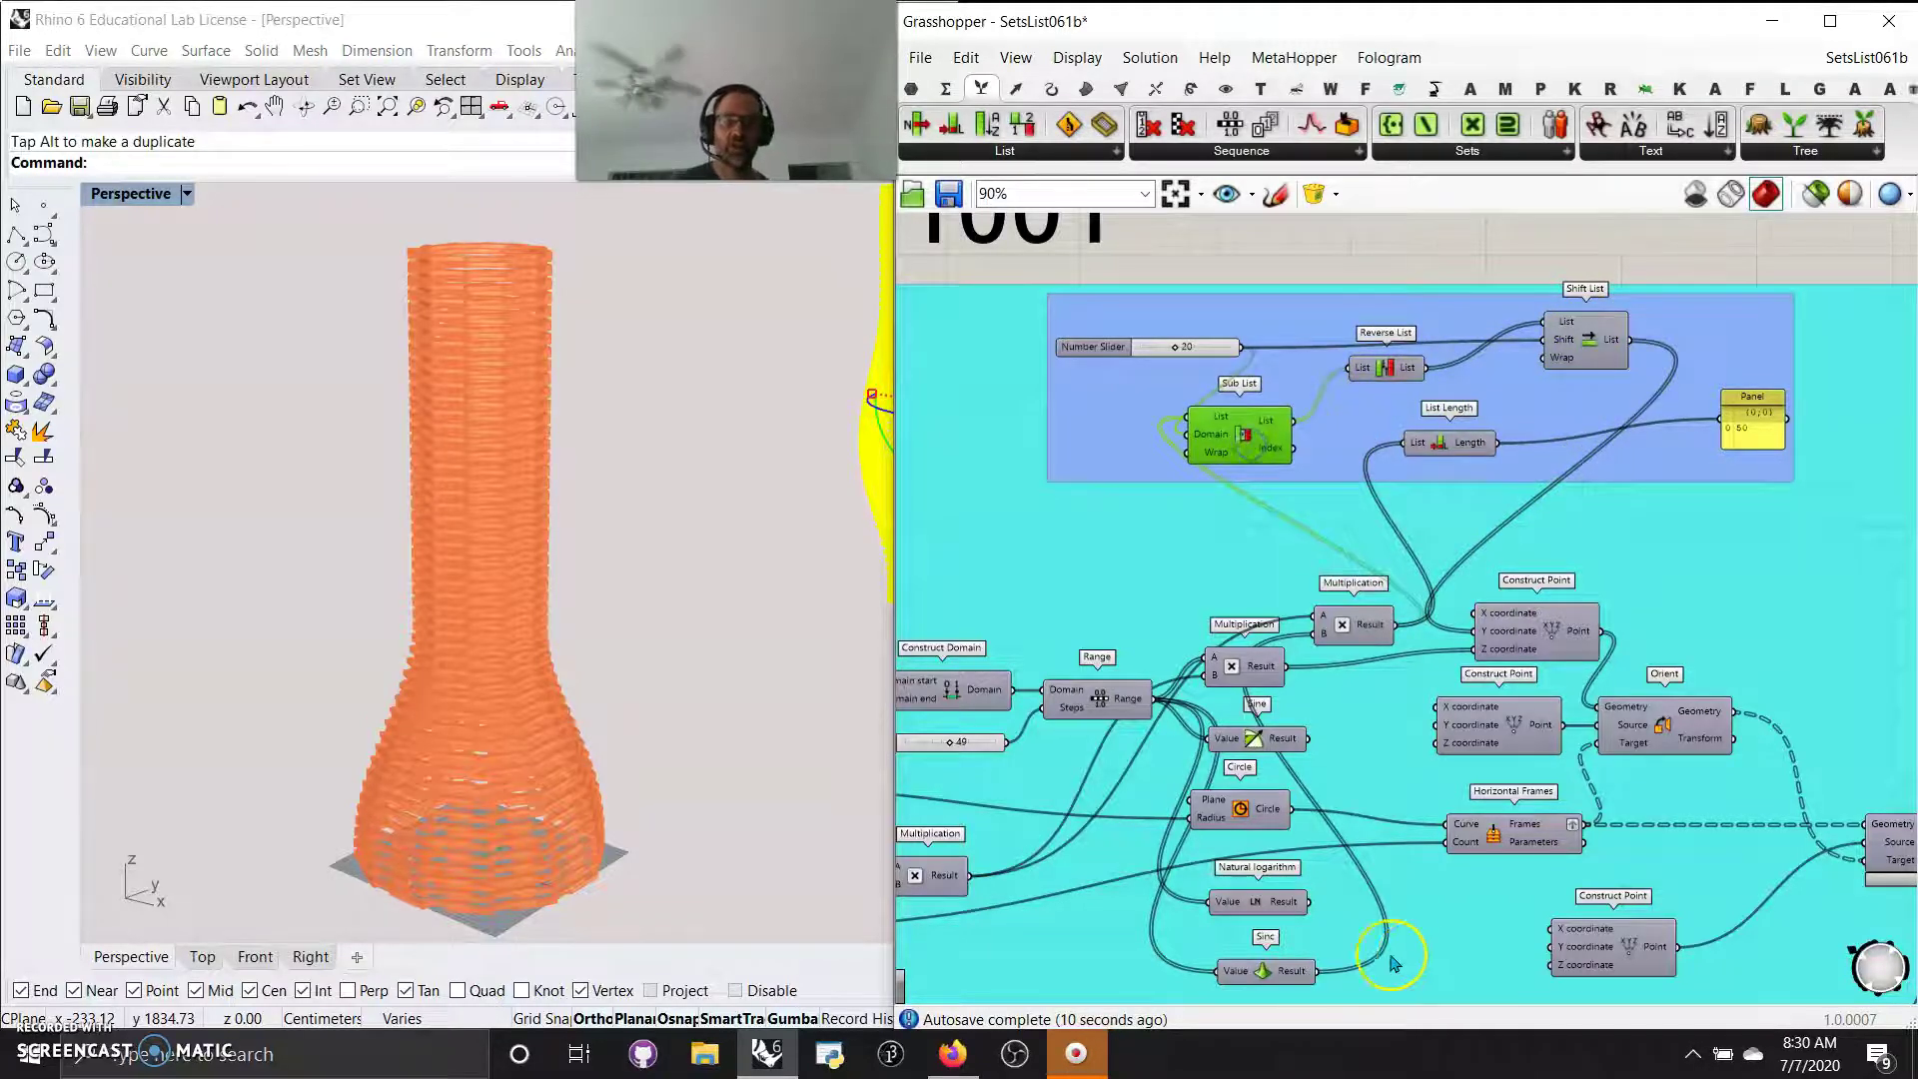
- Set the slider driving Sub List and Shift List to 43 to reshape the vase
scroll(1395, 963, down, 3)
right_drag(1444, 962, 1427, 707)
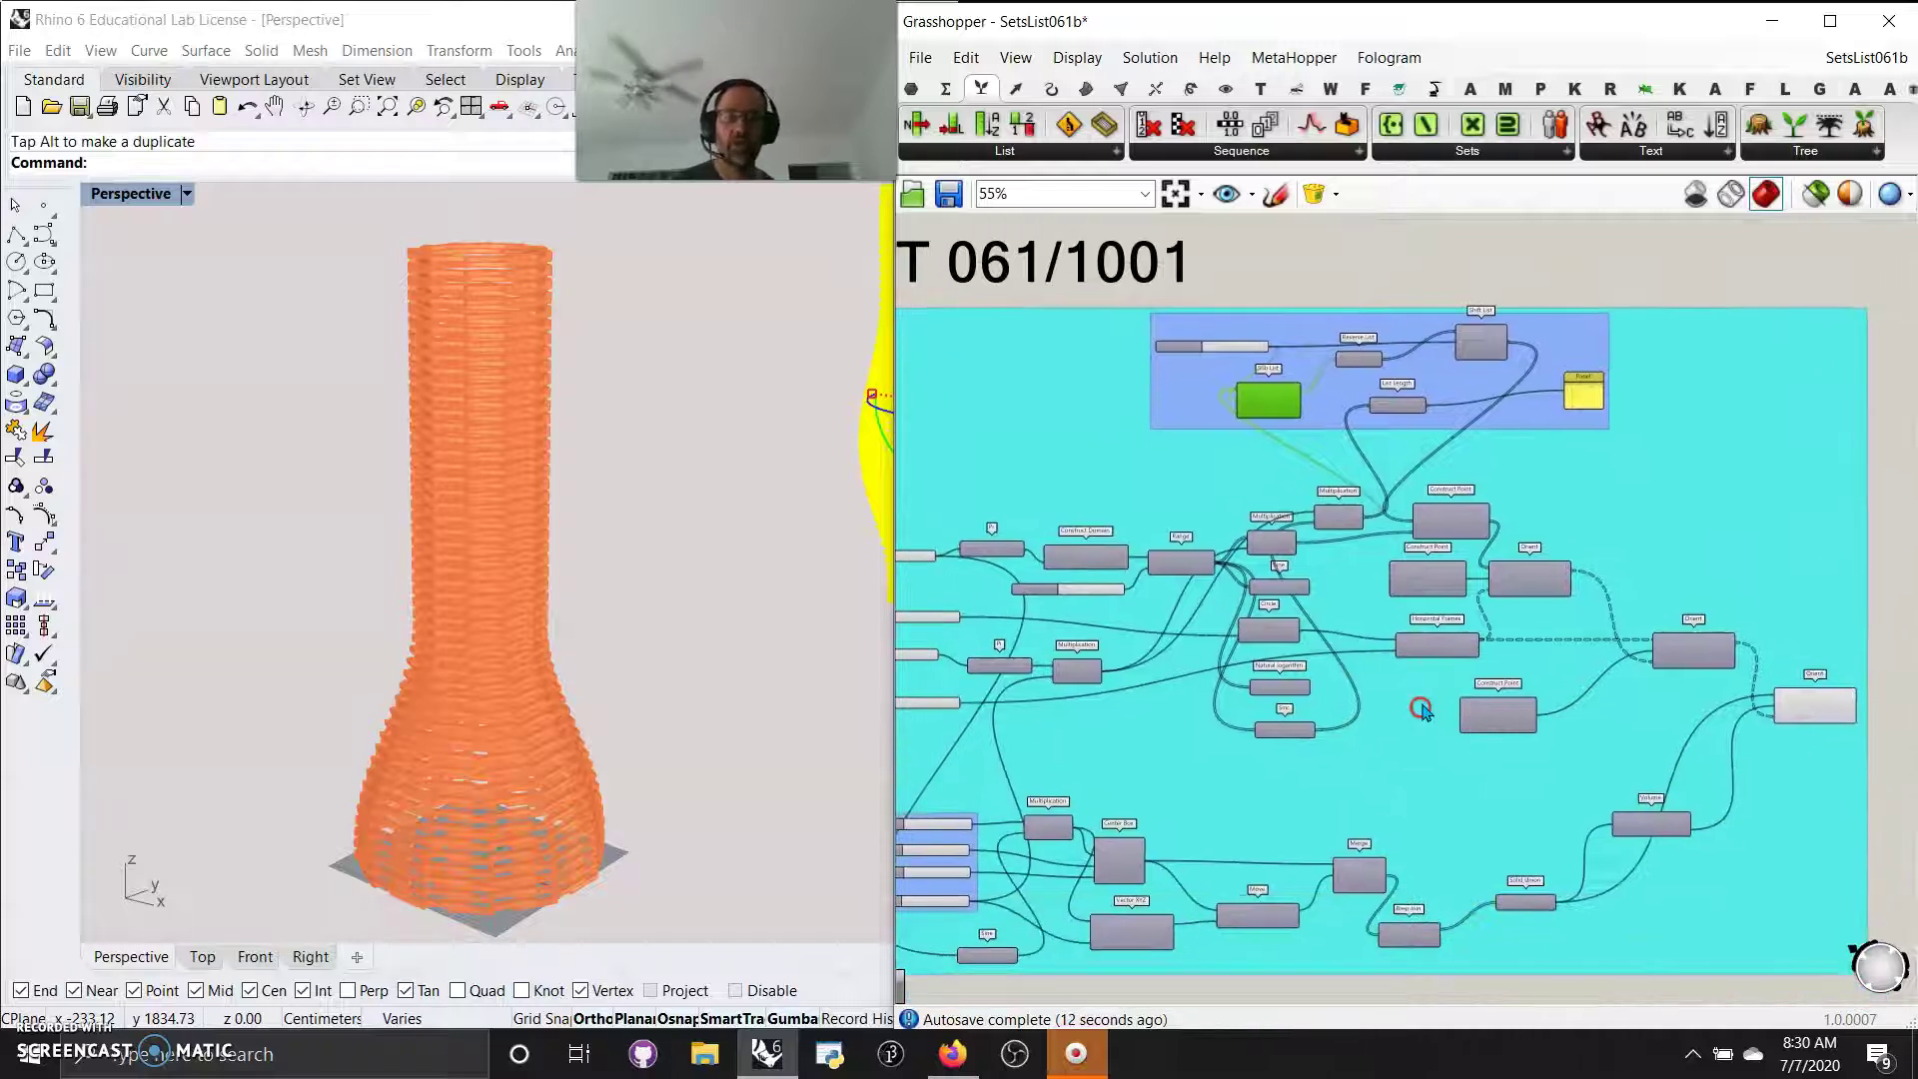
scroll(1426, 707, down, 2)
right_drag(1324, 755, 1410, 793)
scroll(1286, 780, up, 2)
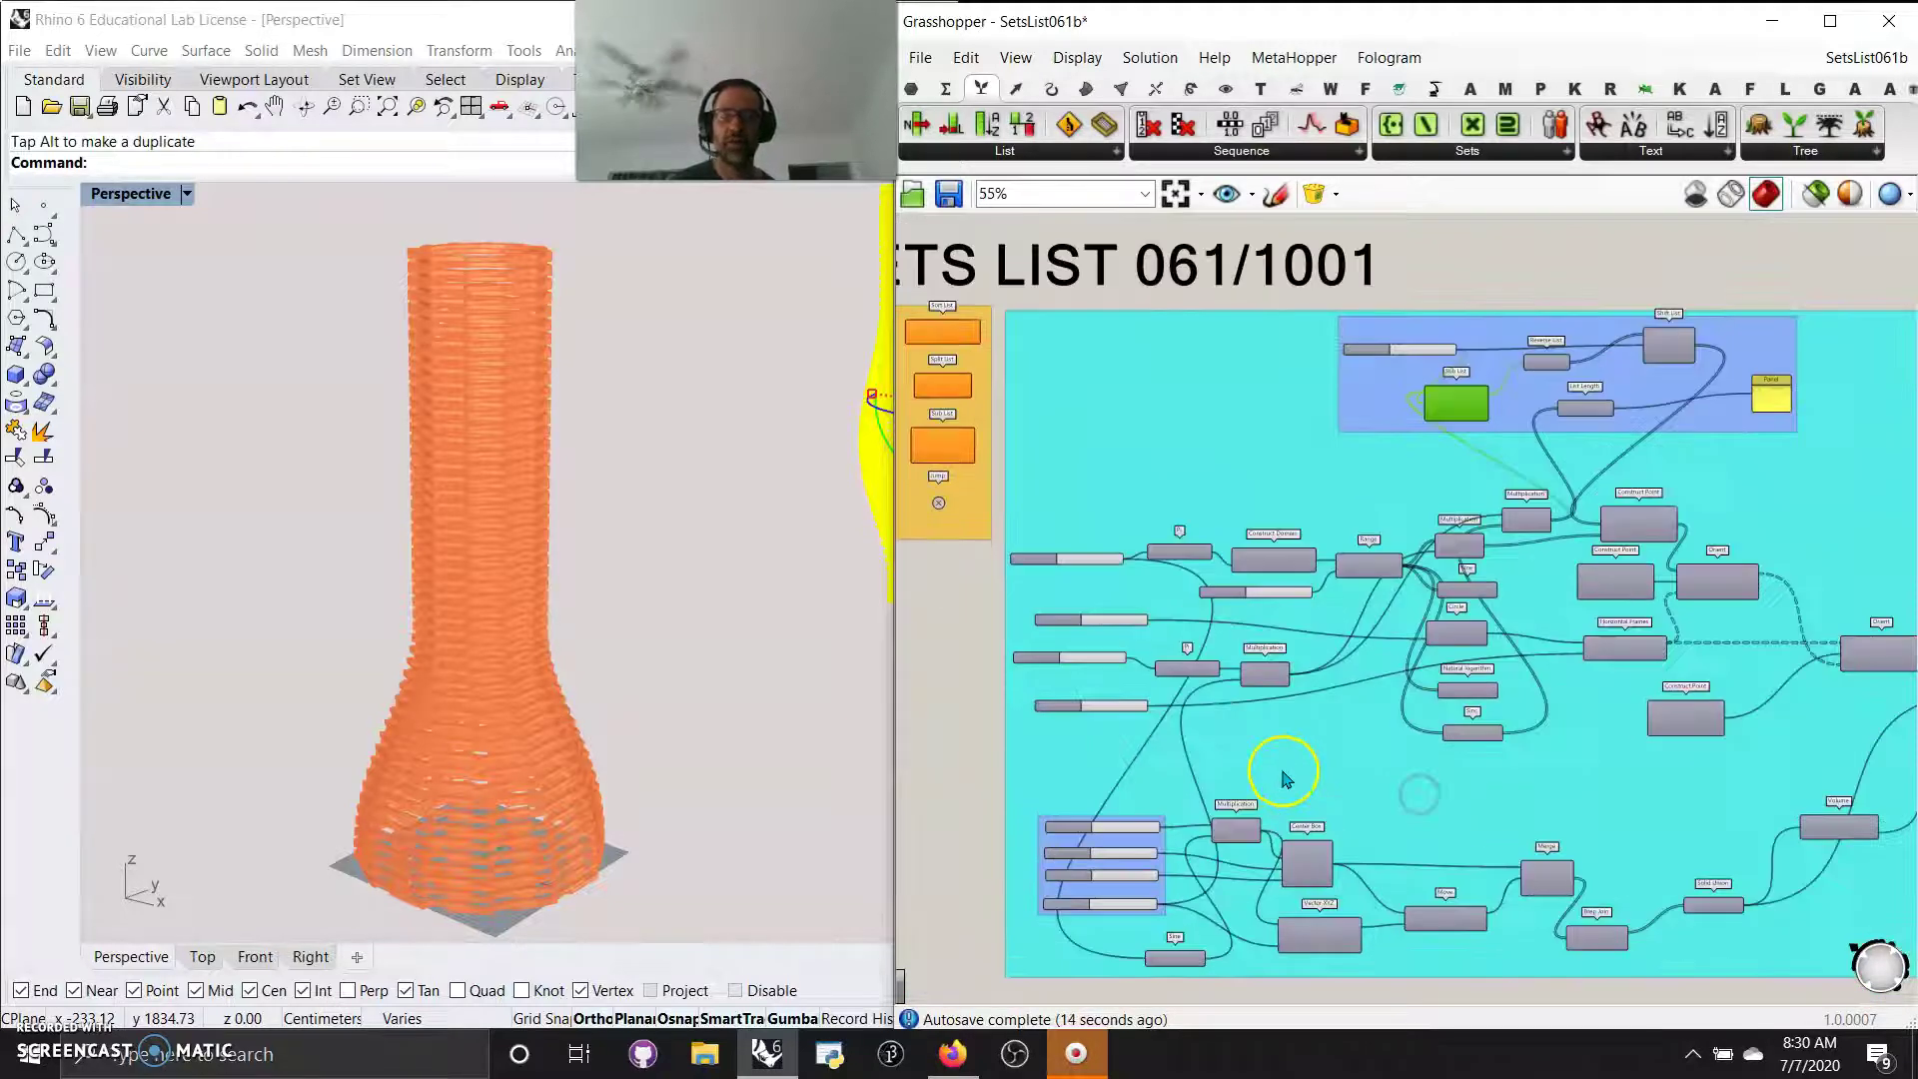
scroll(1366, 350, up, 4)
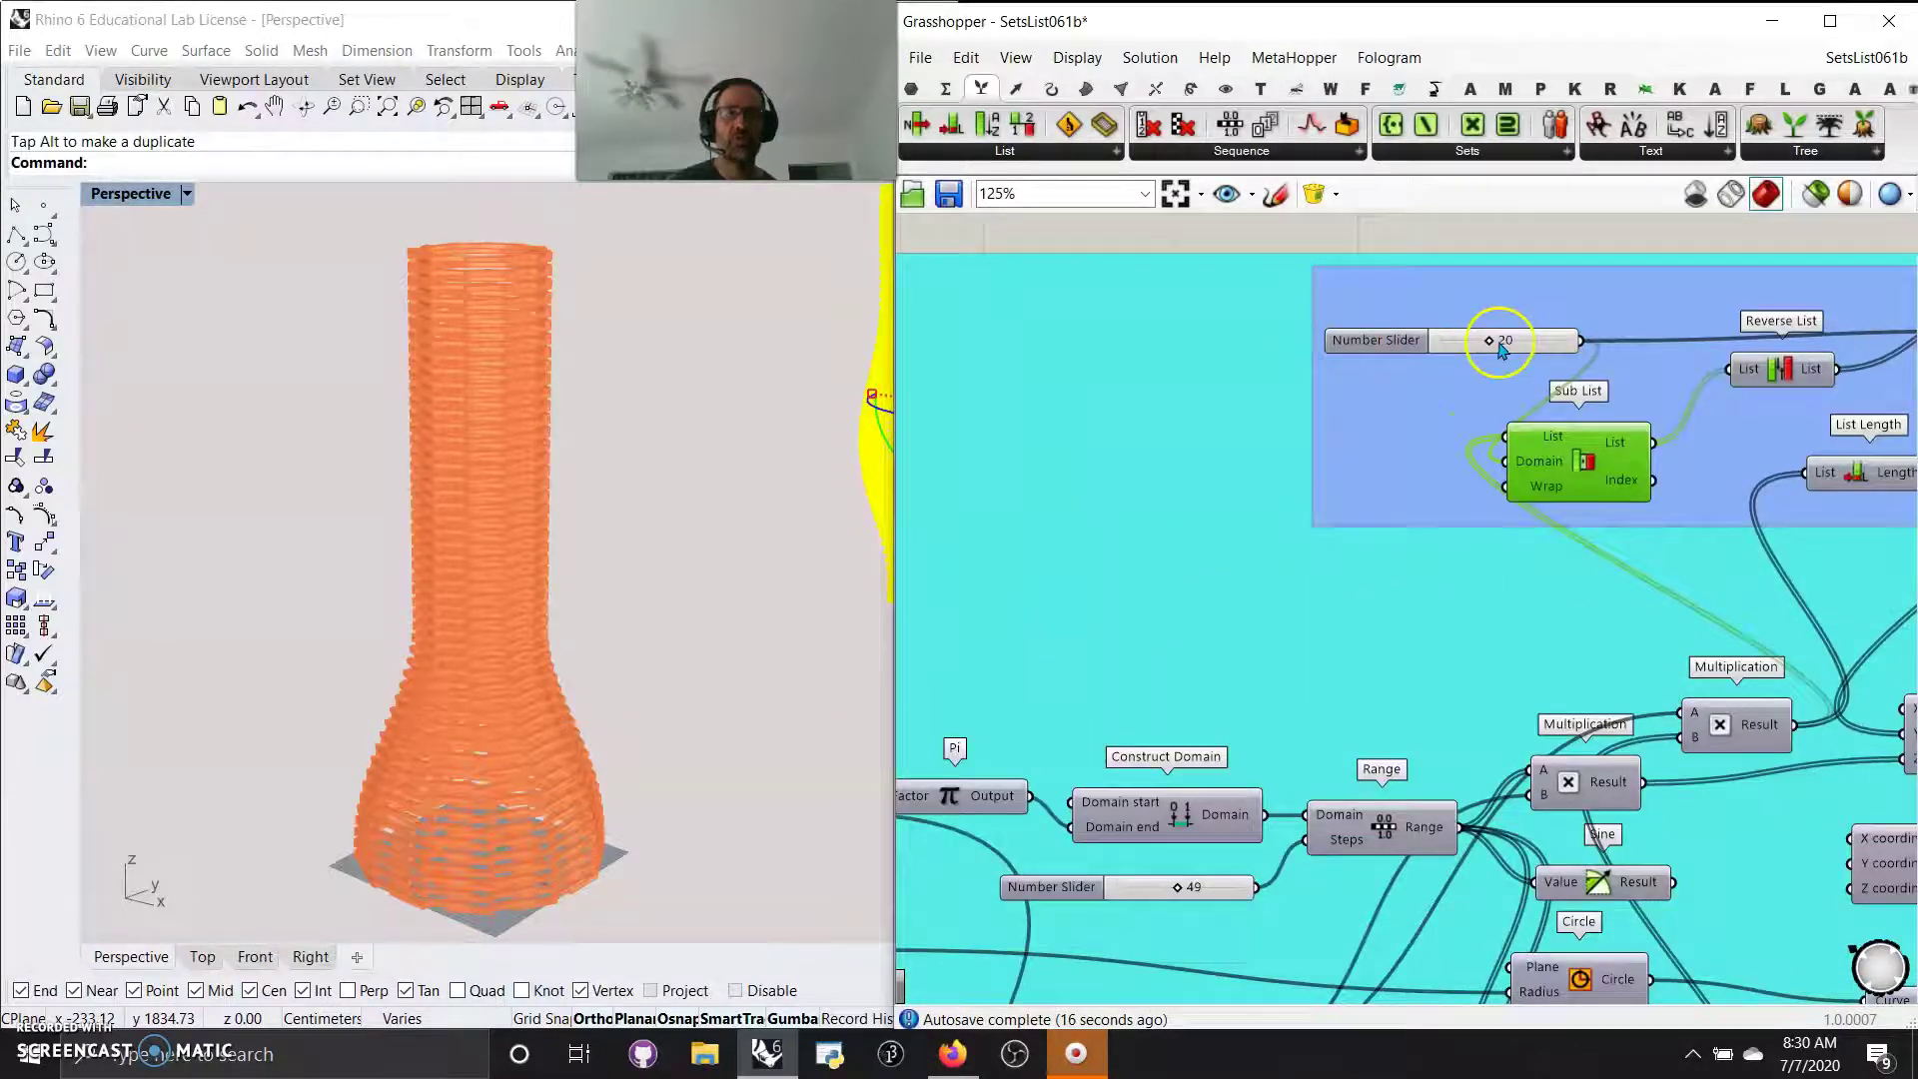
drag(1474, 344, 1546, 347)
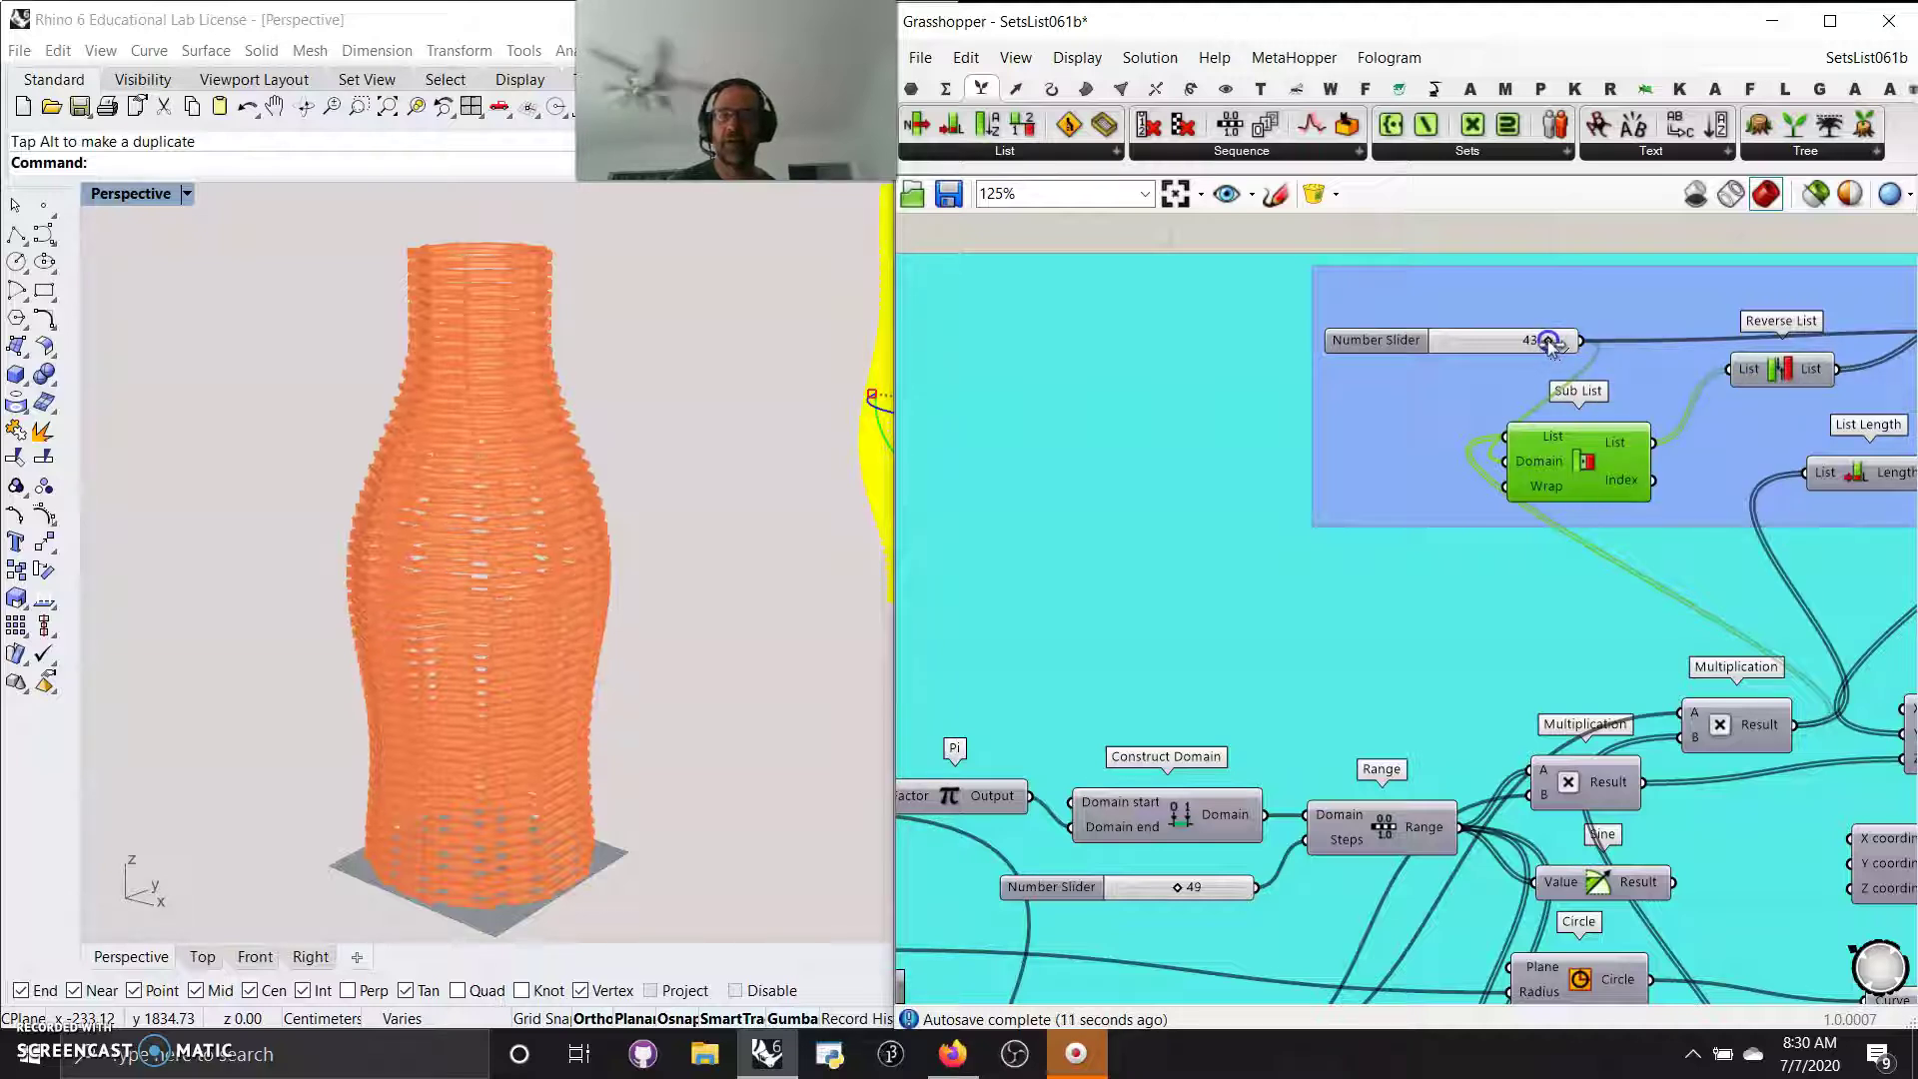
- Bake the final Orient's brick vase into the Rhino document
right_drag(1455, 714, 1083, 493)
scroll(1092, 530, down, 3)
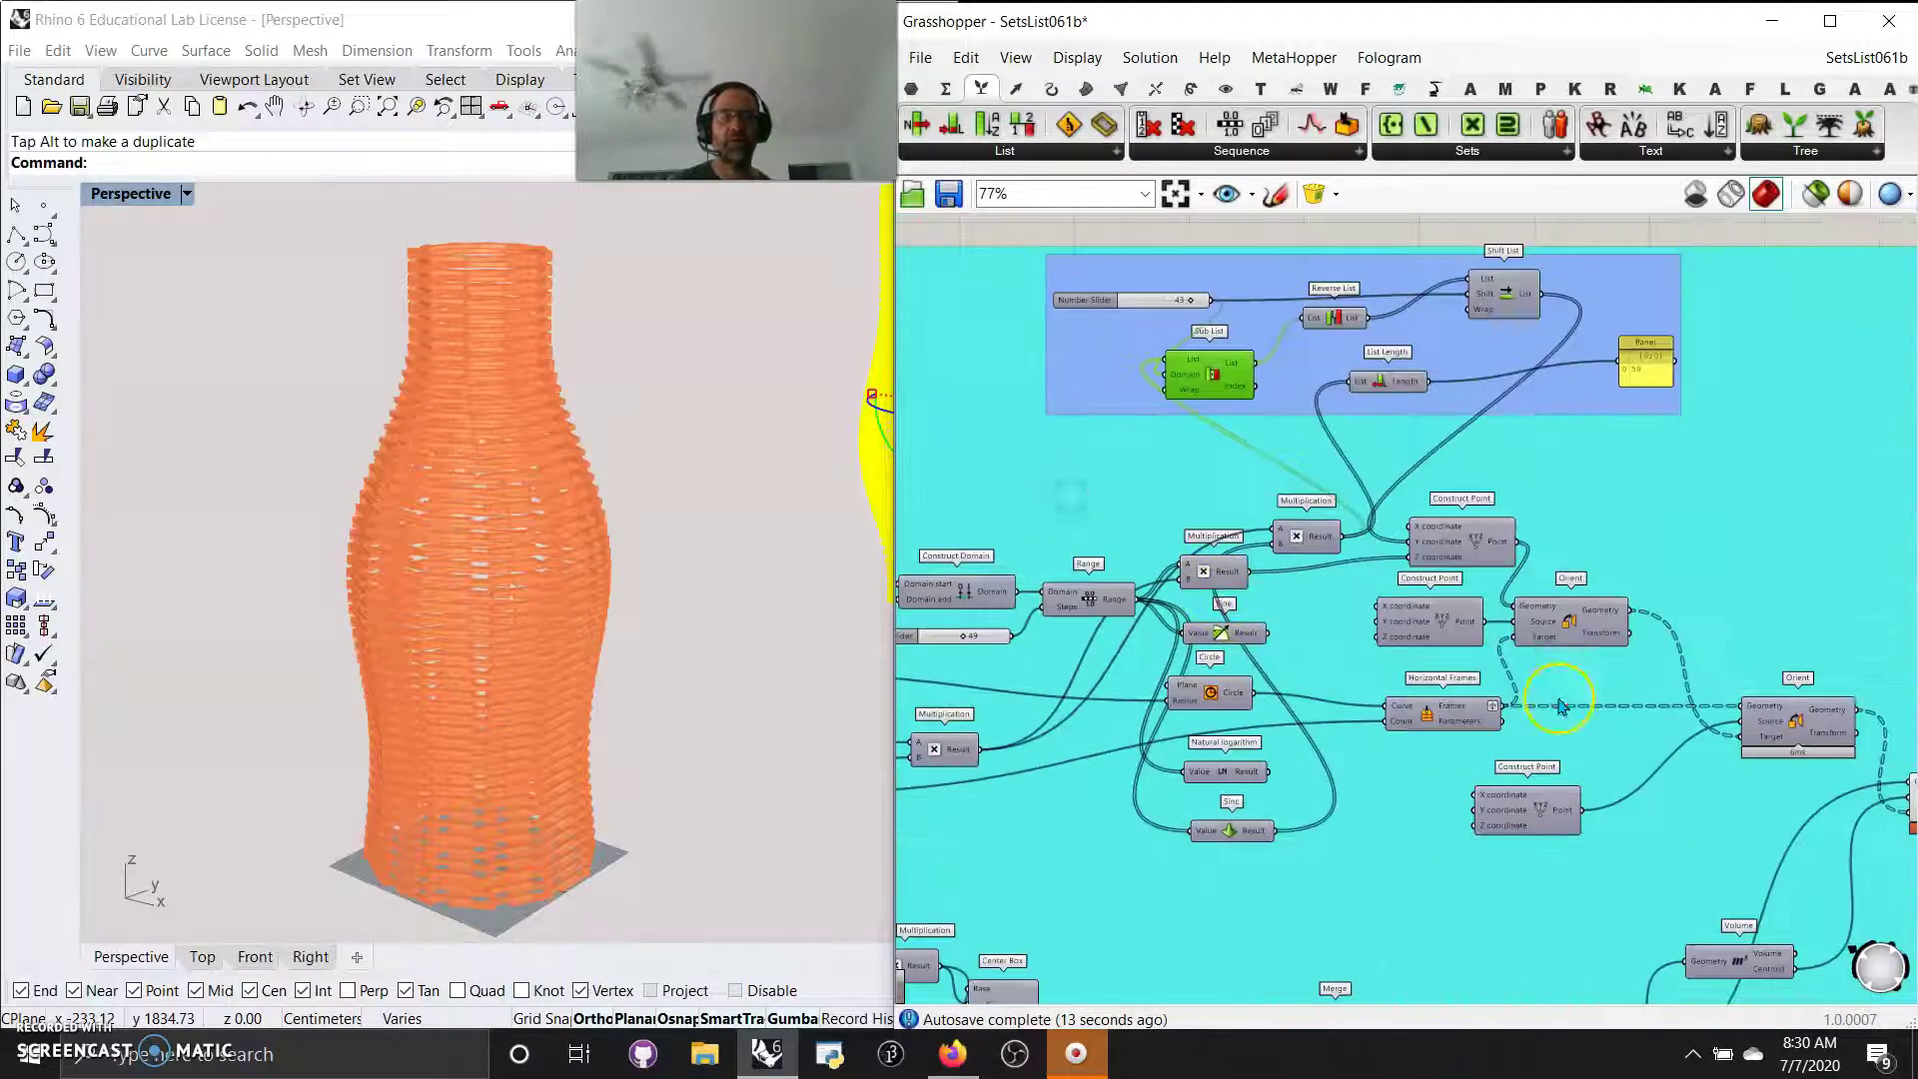
right_drag(1528, 659, 1029, 579)
click(1414, 664)
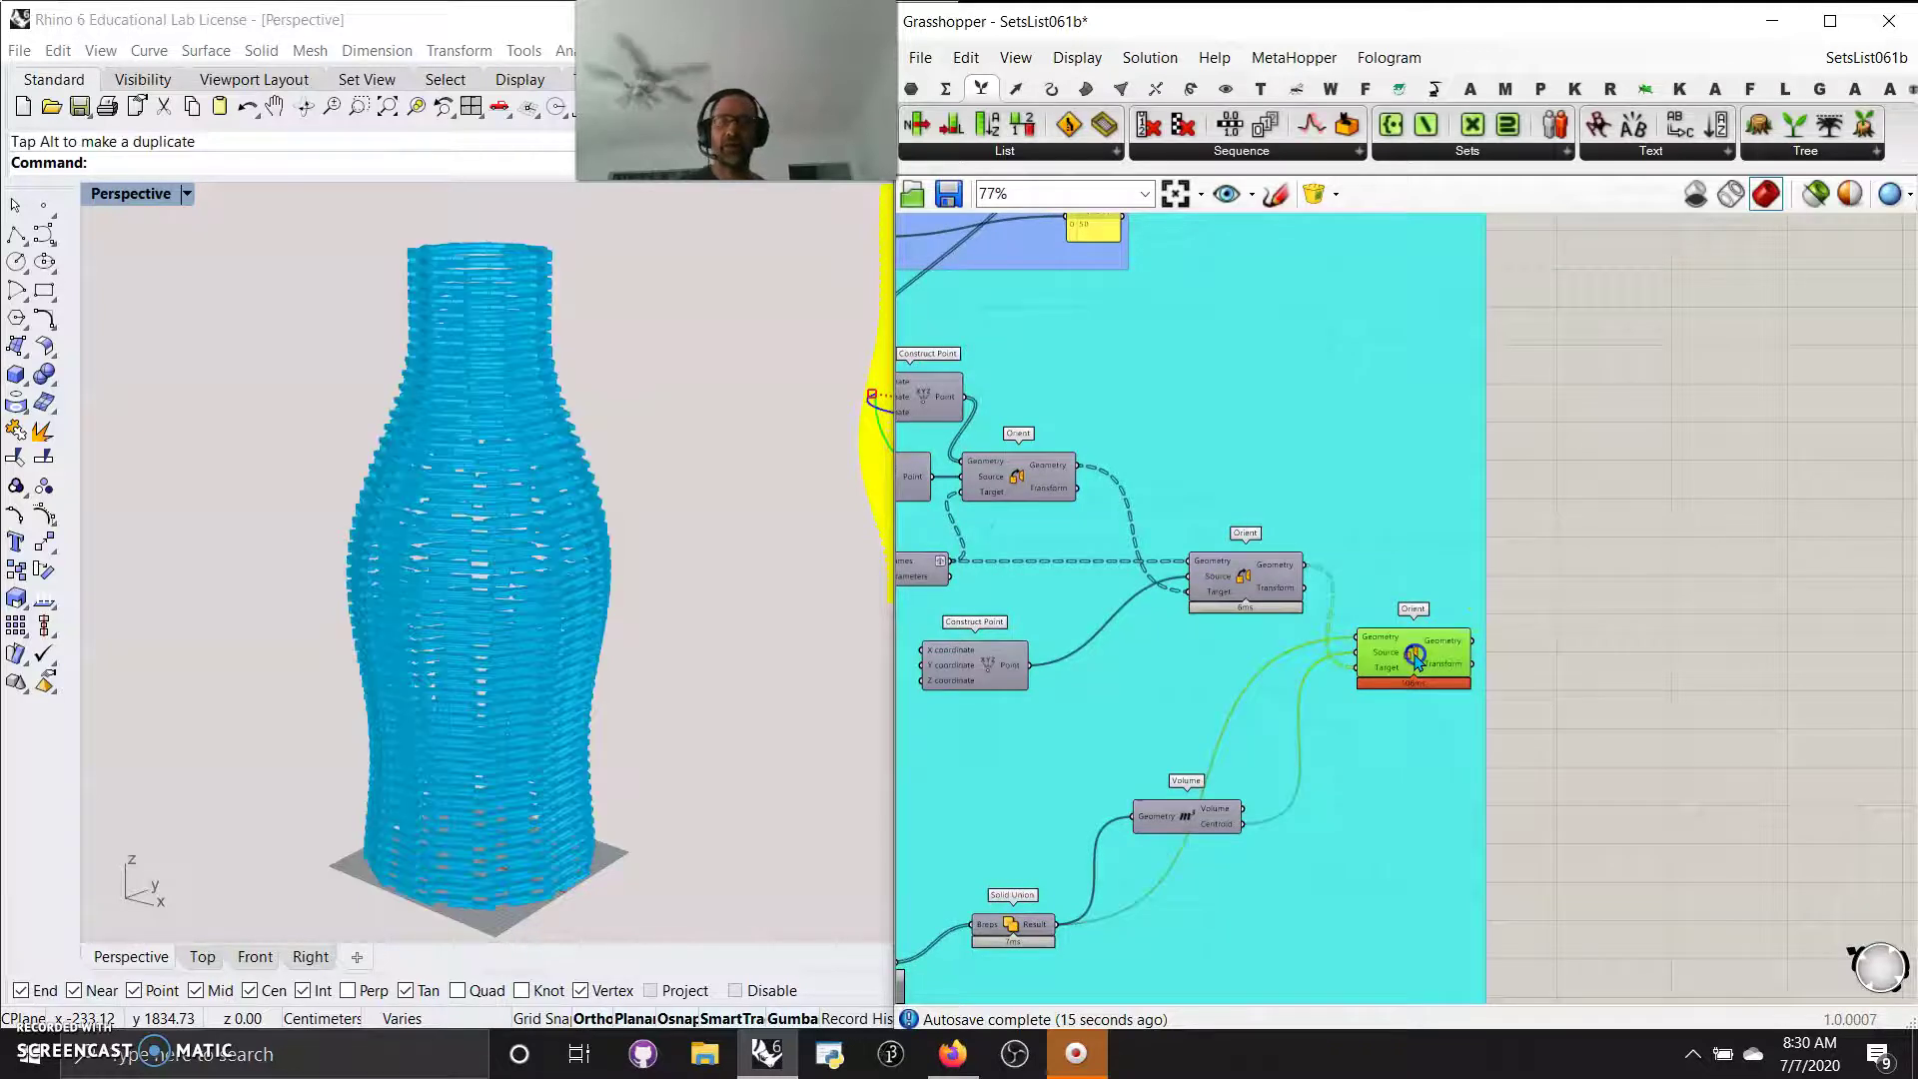
right_click(1415, 665)
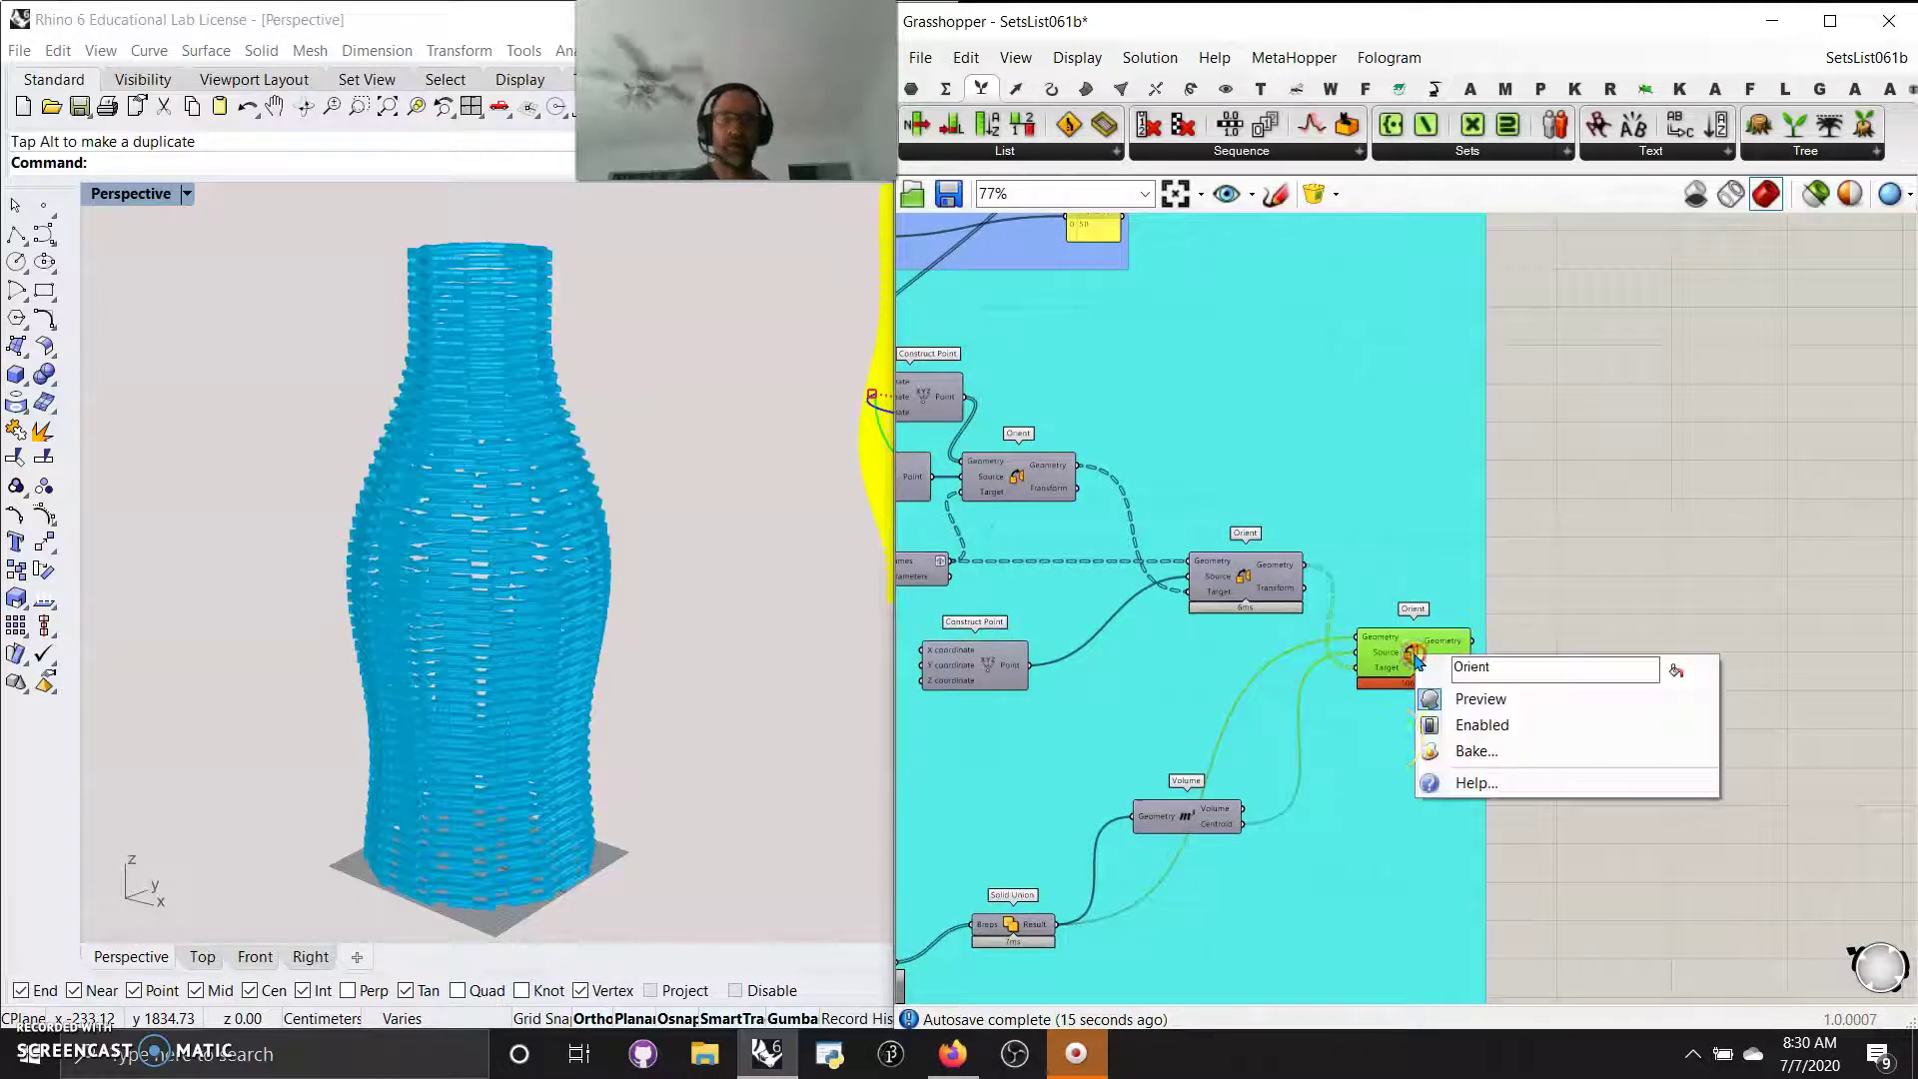
click(1470, 760)
click(1402, 900)
click(1489, 987)
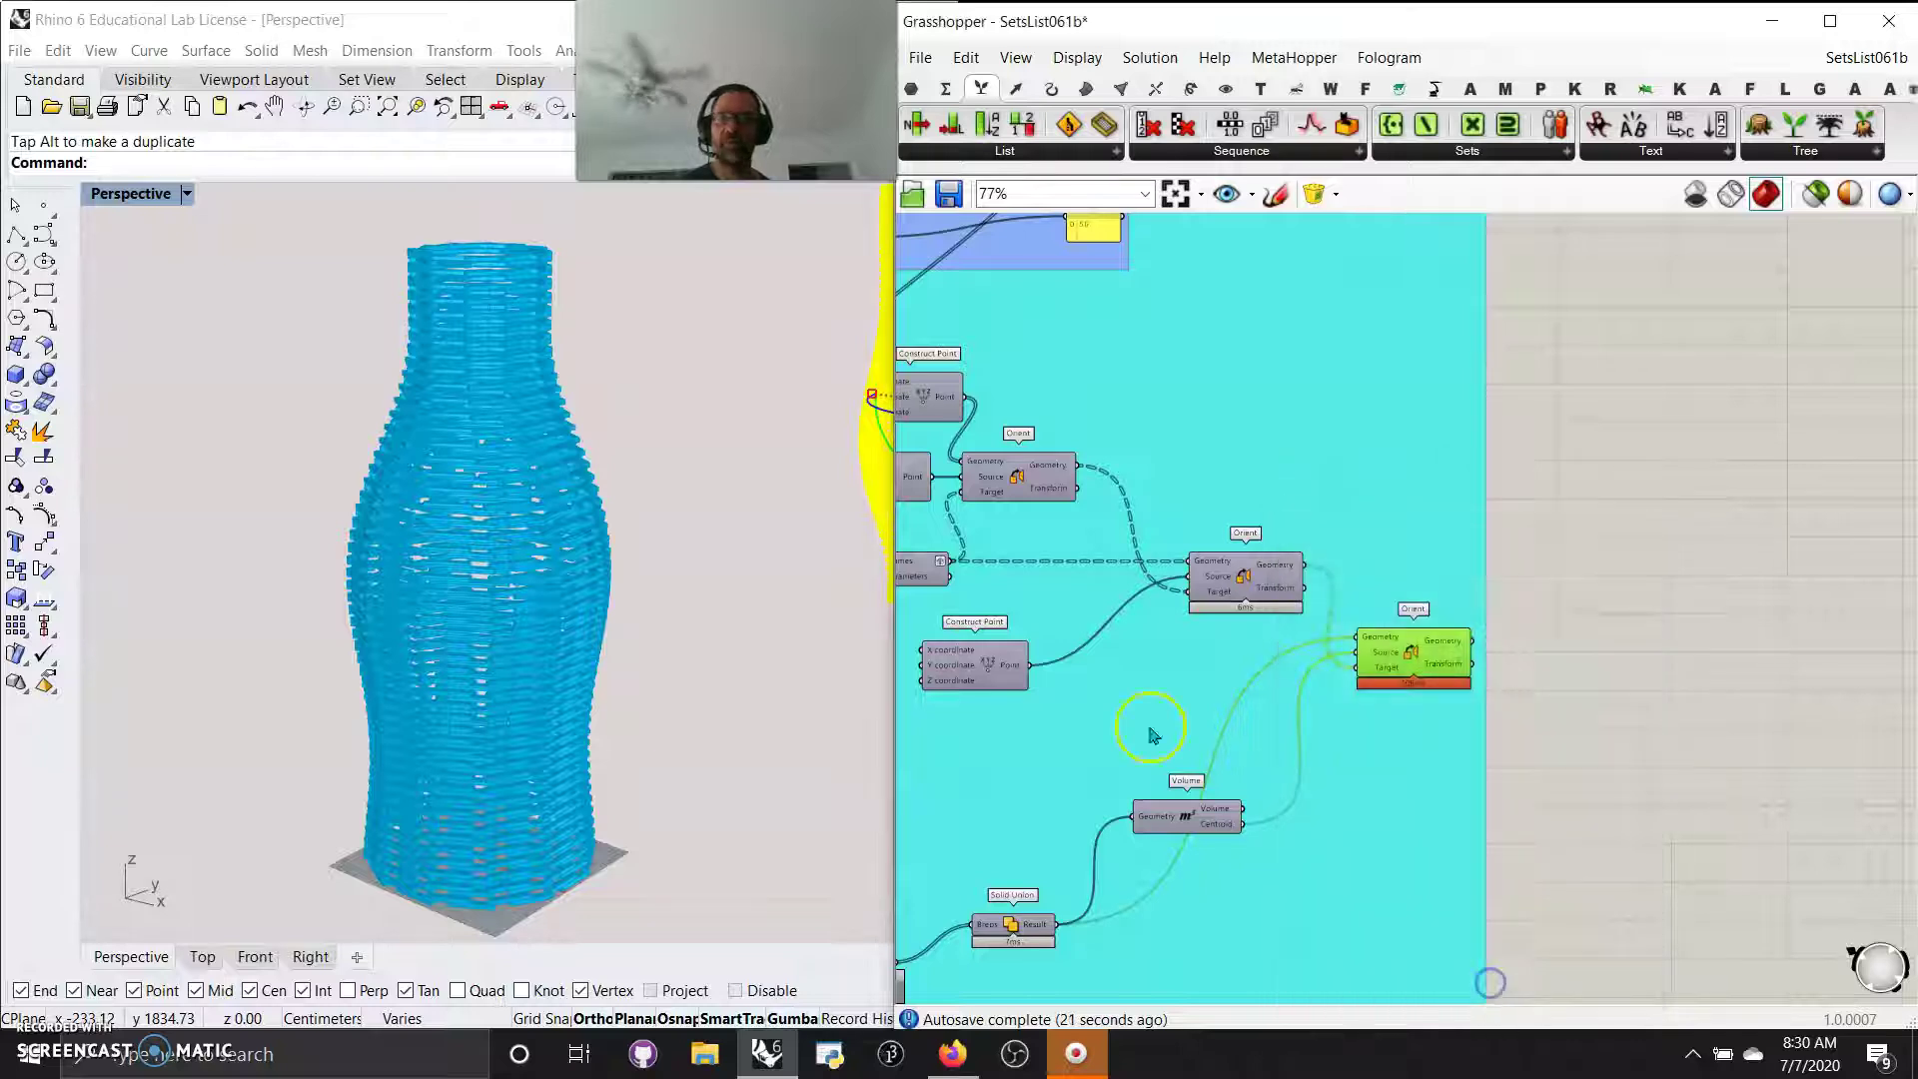
- Minimize Grasshopper, widen the Rhino window, and compare the newly baked vase with the two earlier ones
click(1771, 22)
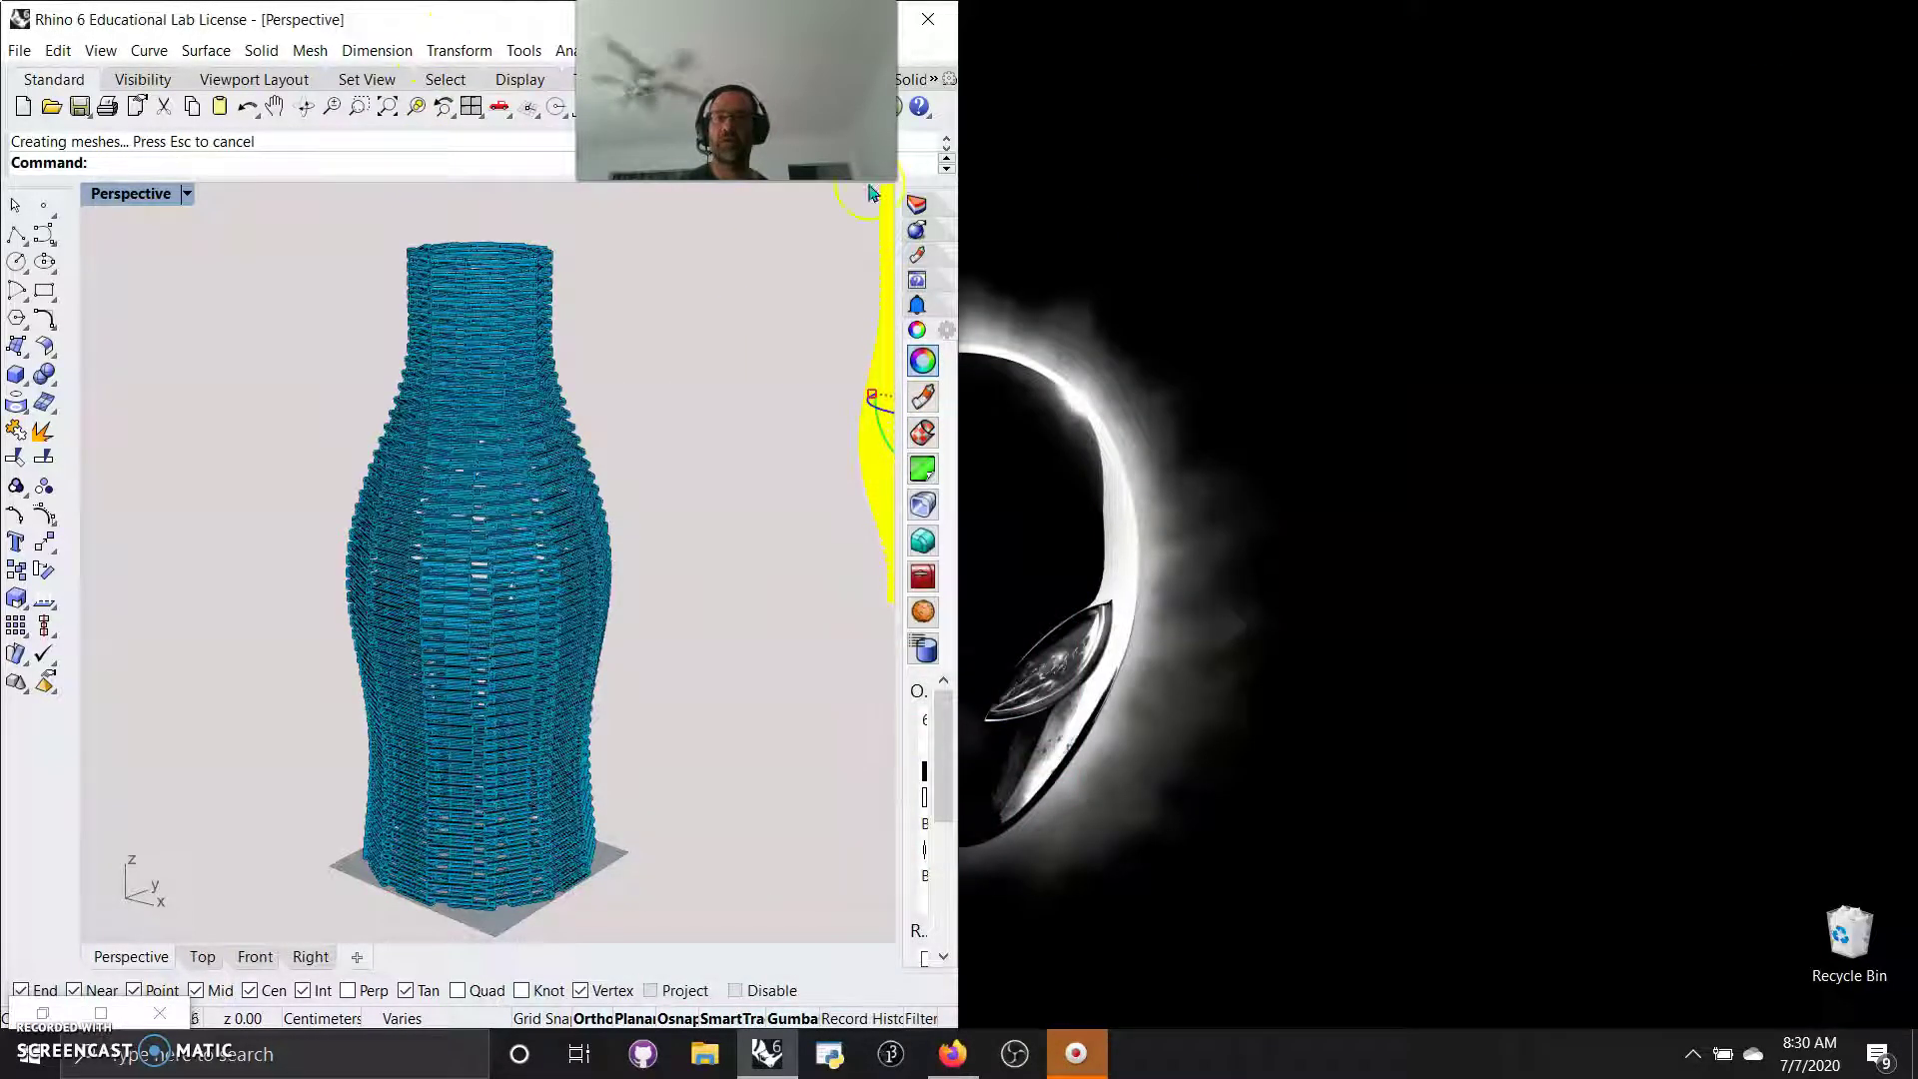
drag(960, 368, 1910, 455)
scroll(822, 556, down, 5)
click(1104, 719)
click(1194, 495)
click(1036, 683)
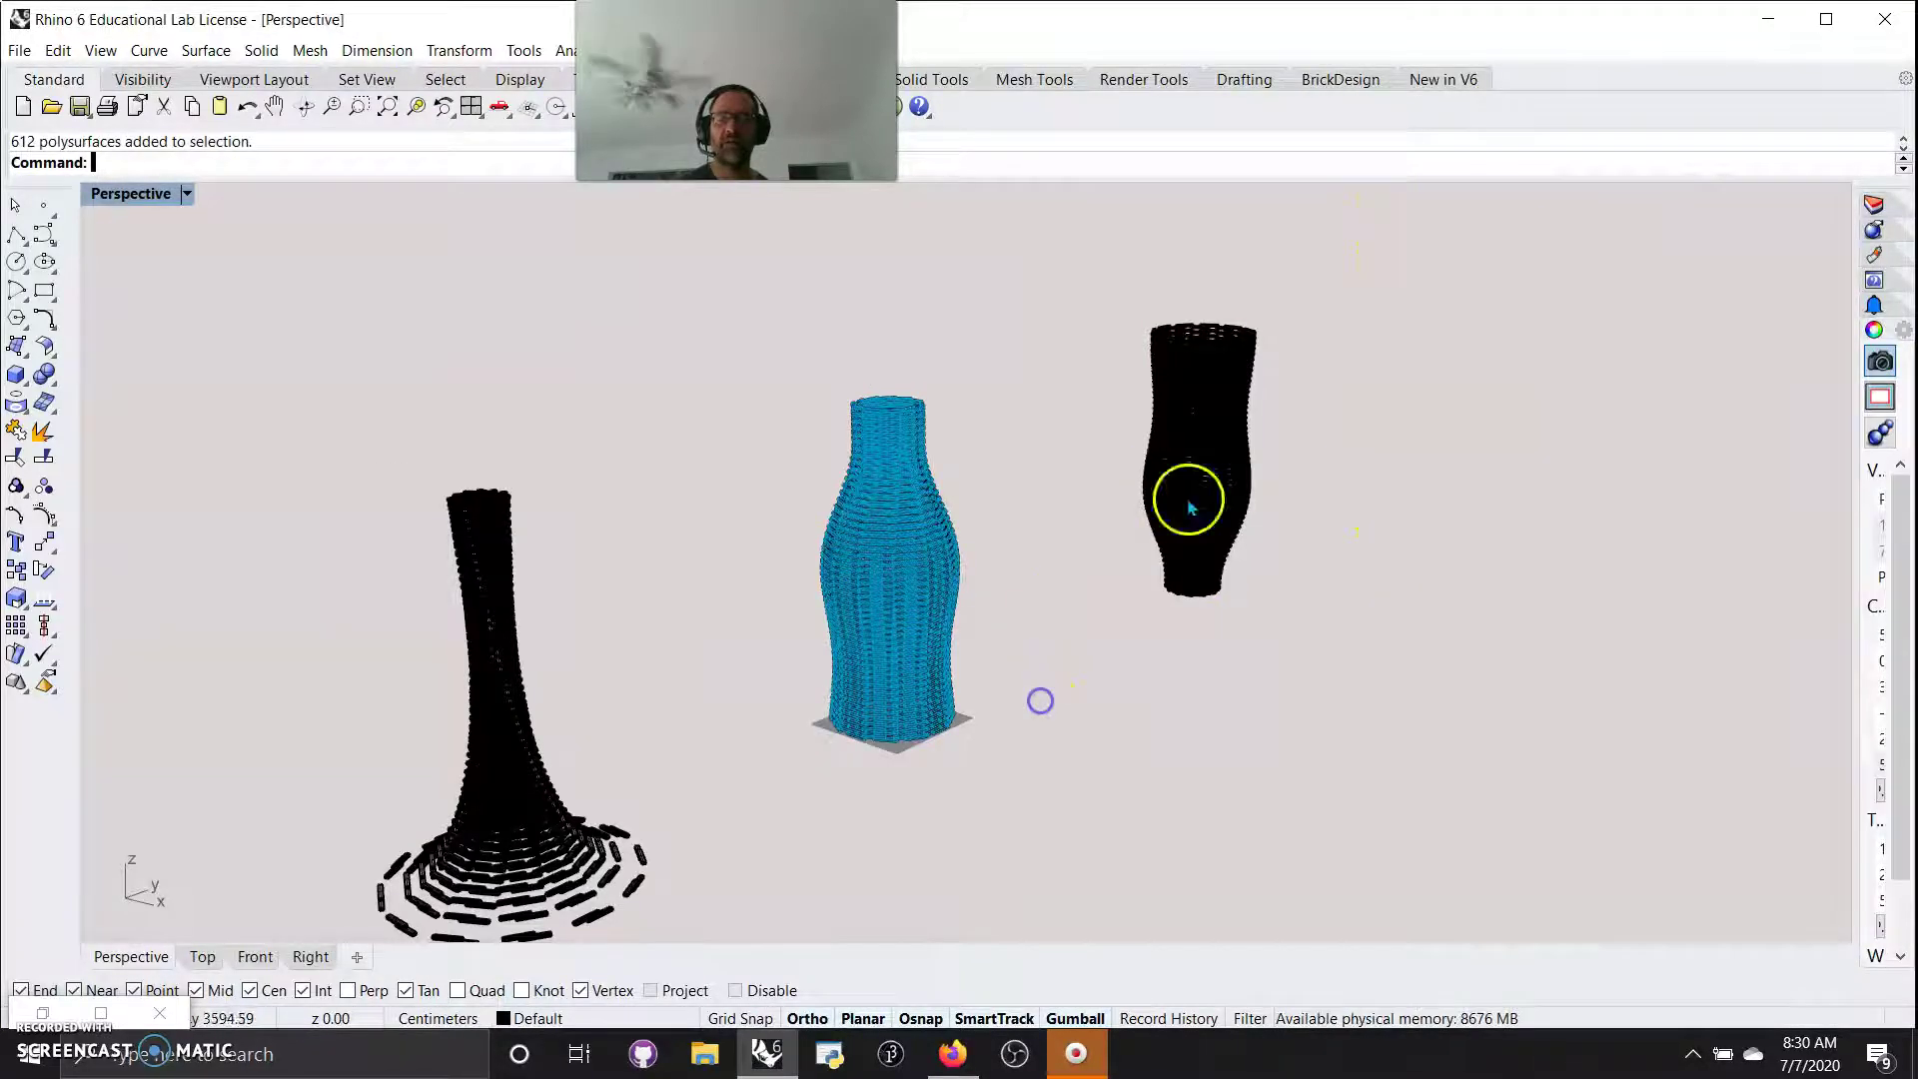
- Set the Perspective viewport's display mode to Artistic to show all three brick vases
right_drag(992, 721, 989, 691)
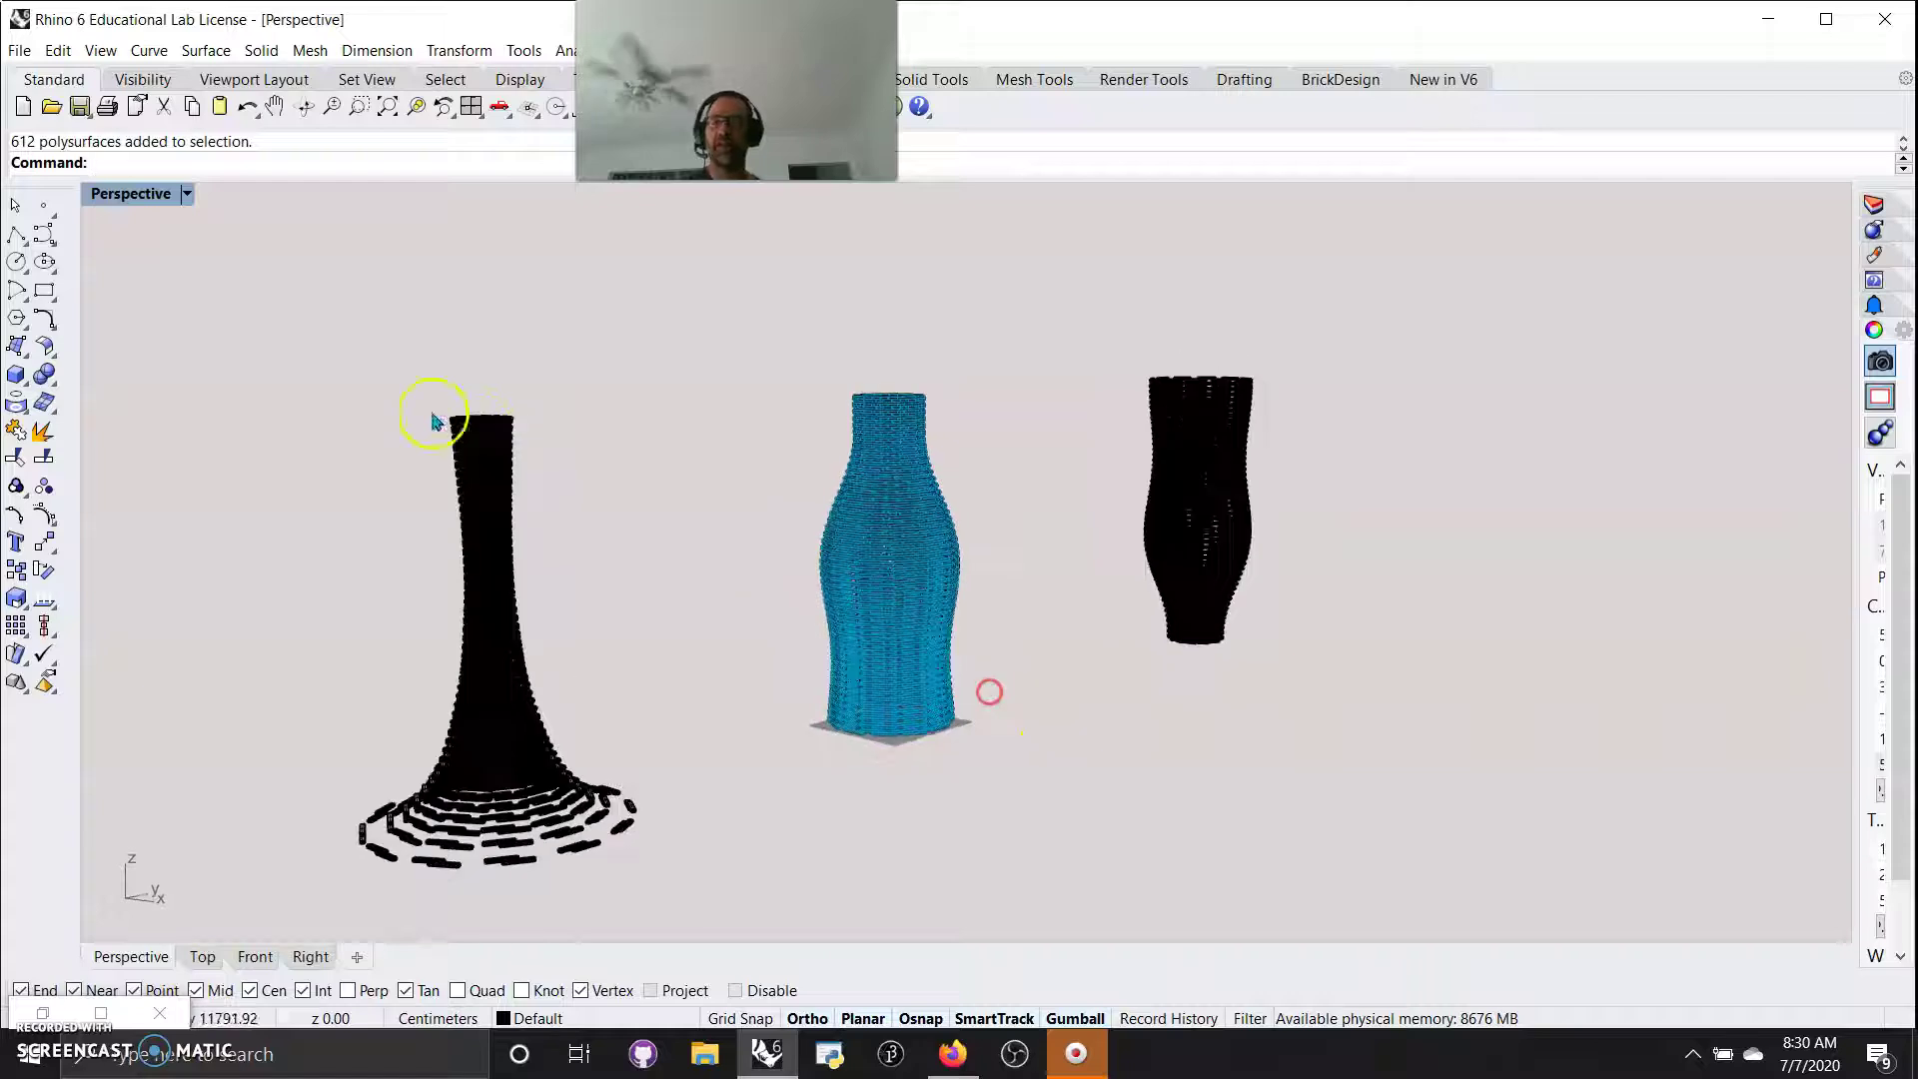
click(127, 195)
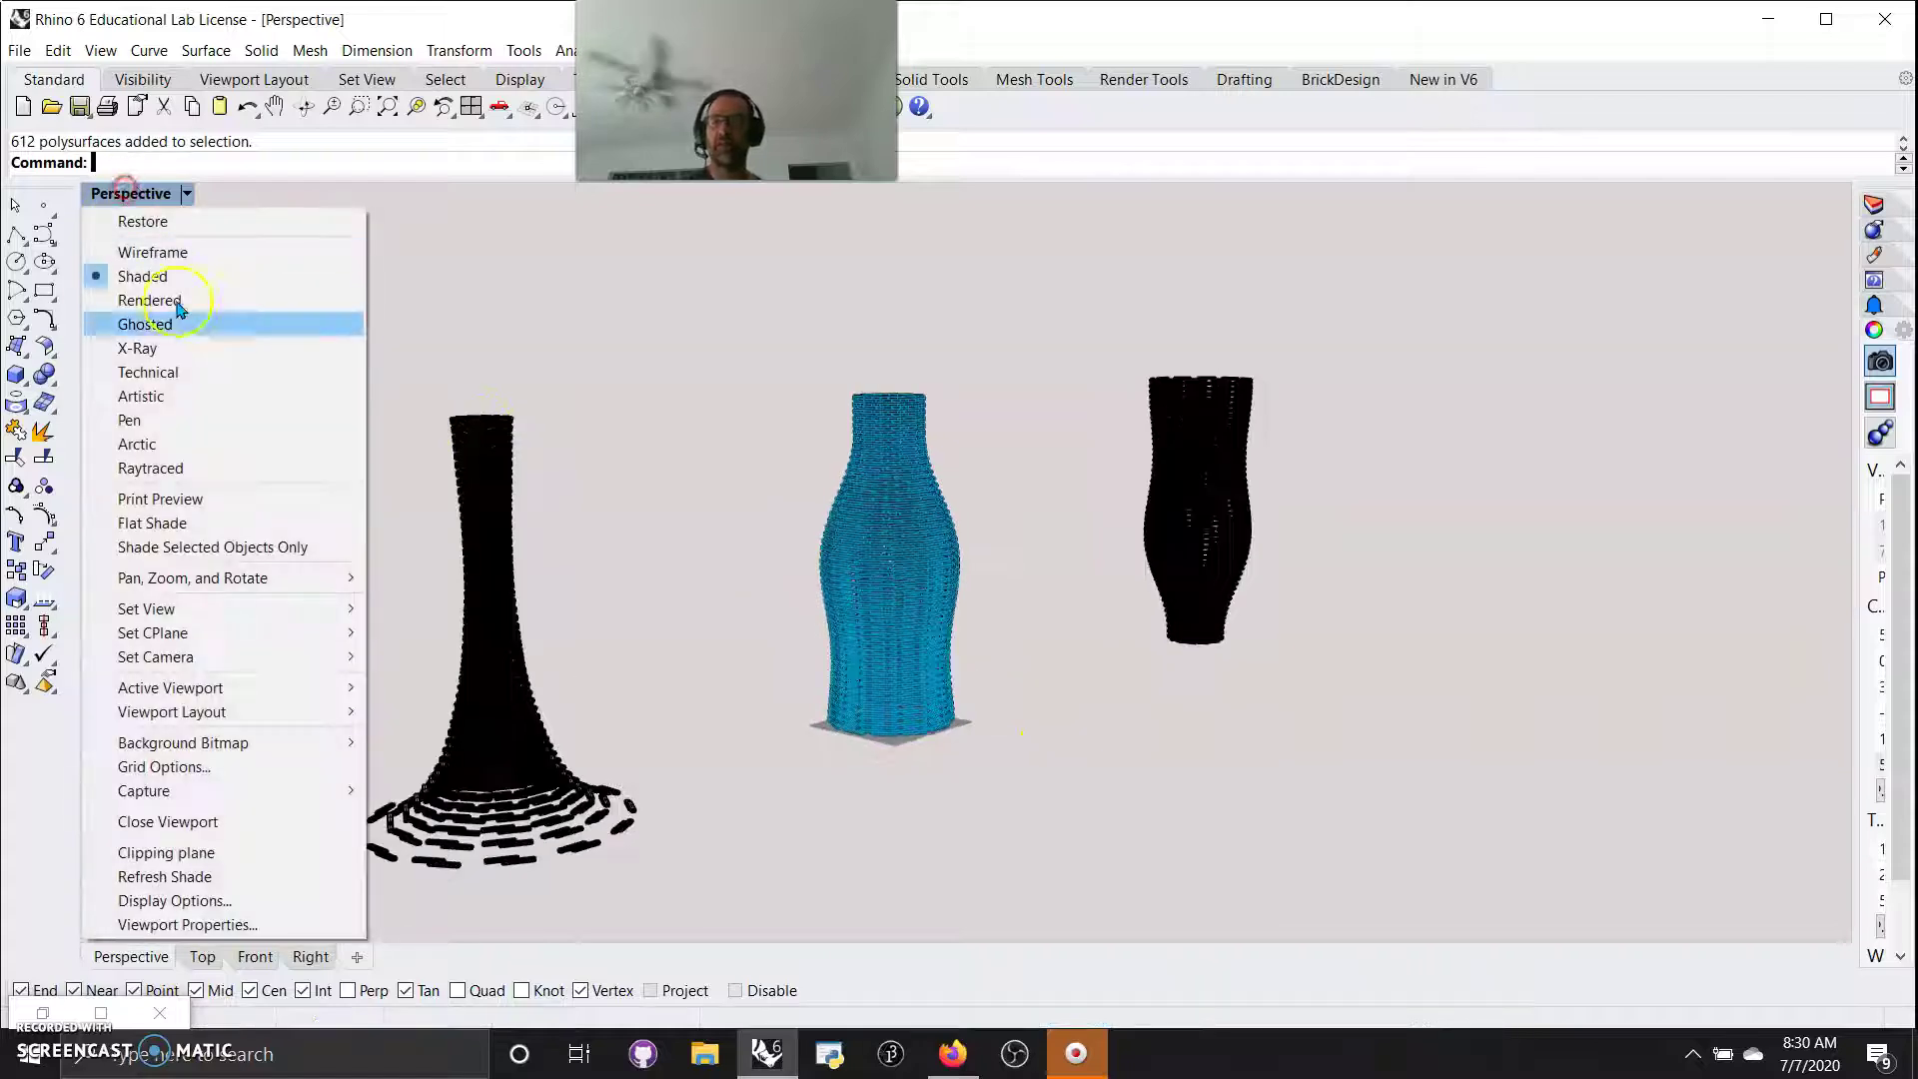
click(149, 395)
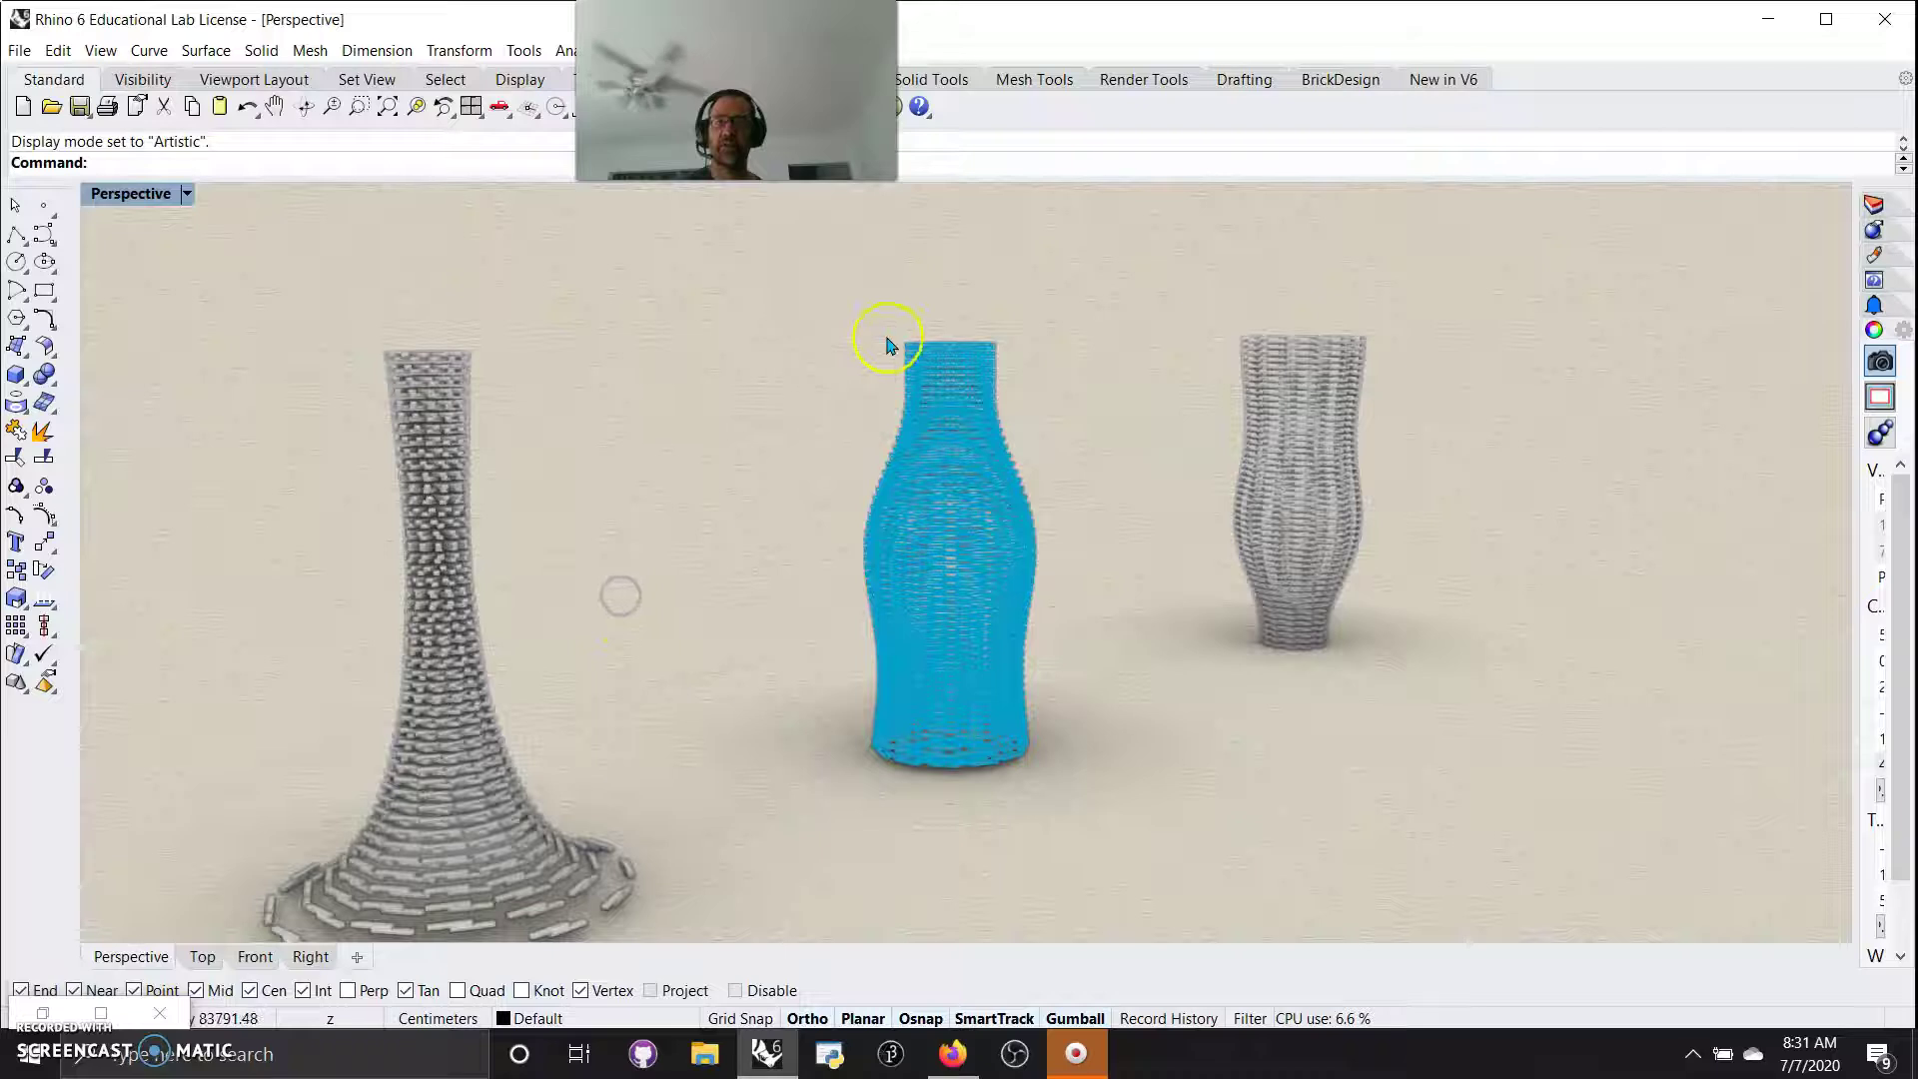
- Switch to Grasshopper, limit preview to selected components with the final Orient deselected, and return to Rhino
key(alt+Tab)
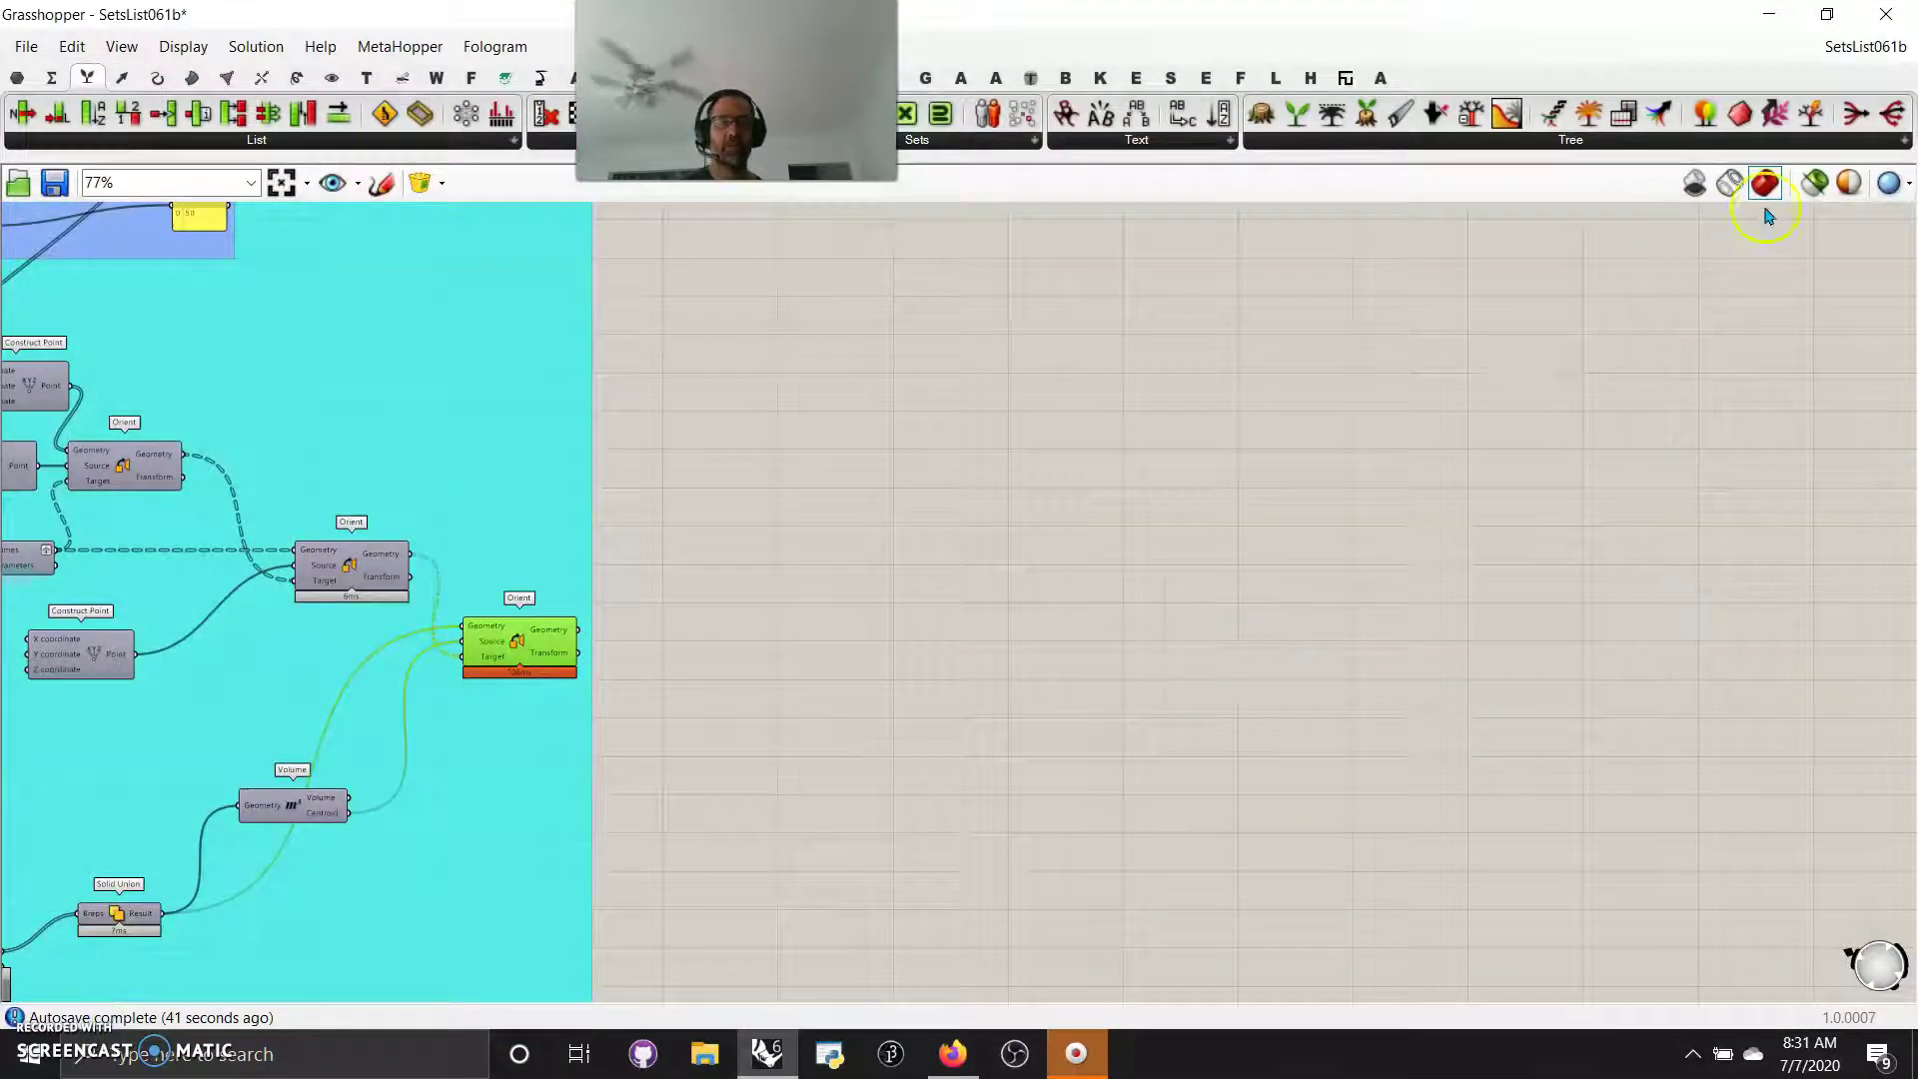
click(789, 607)
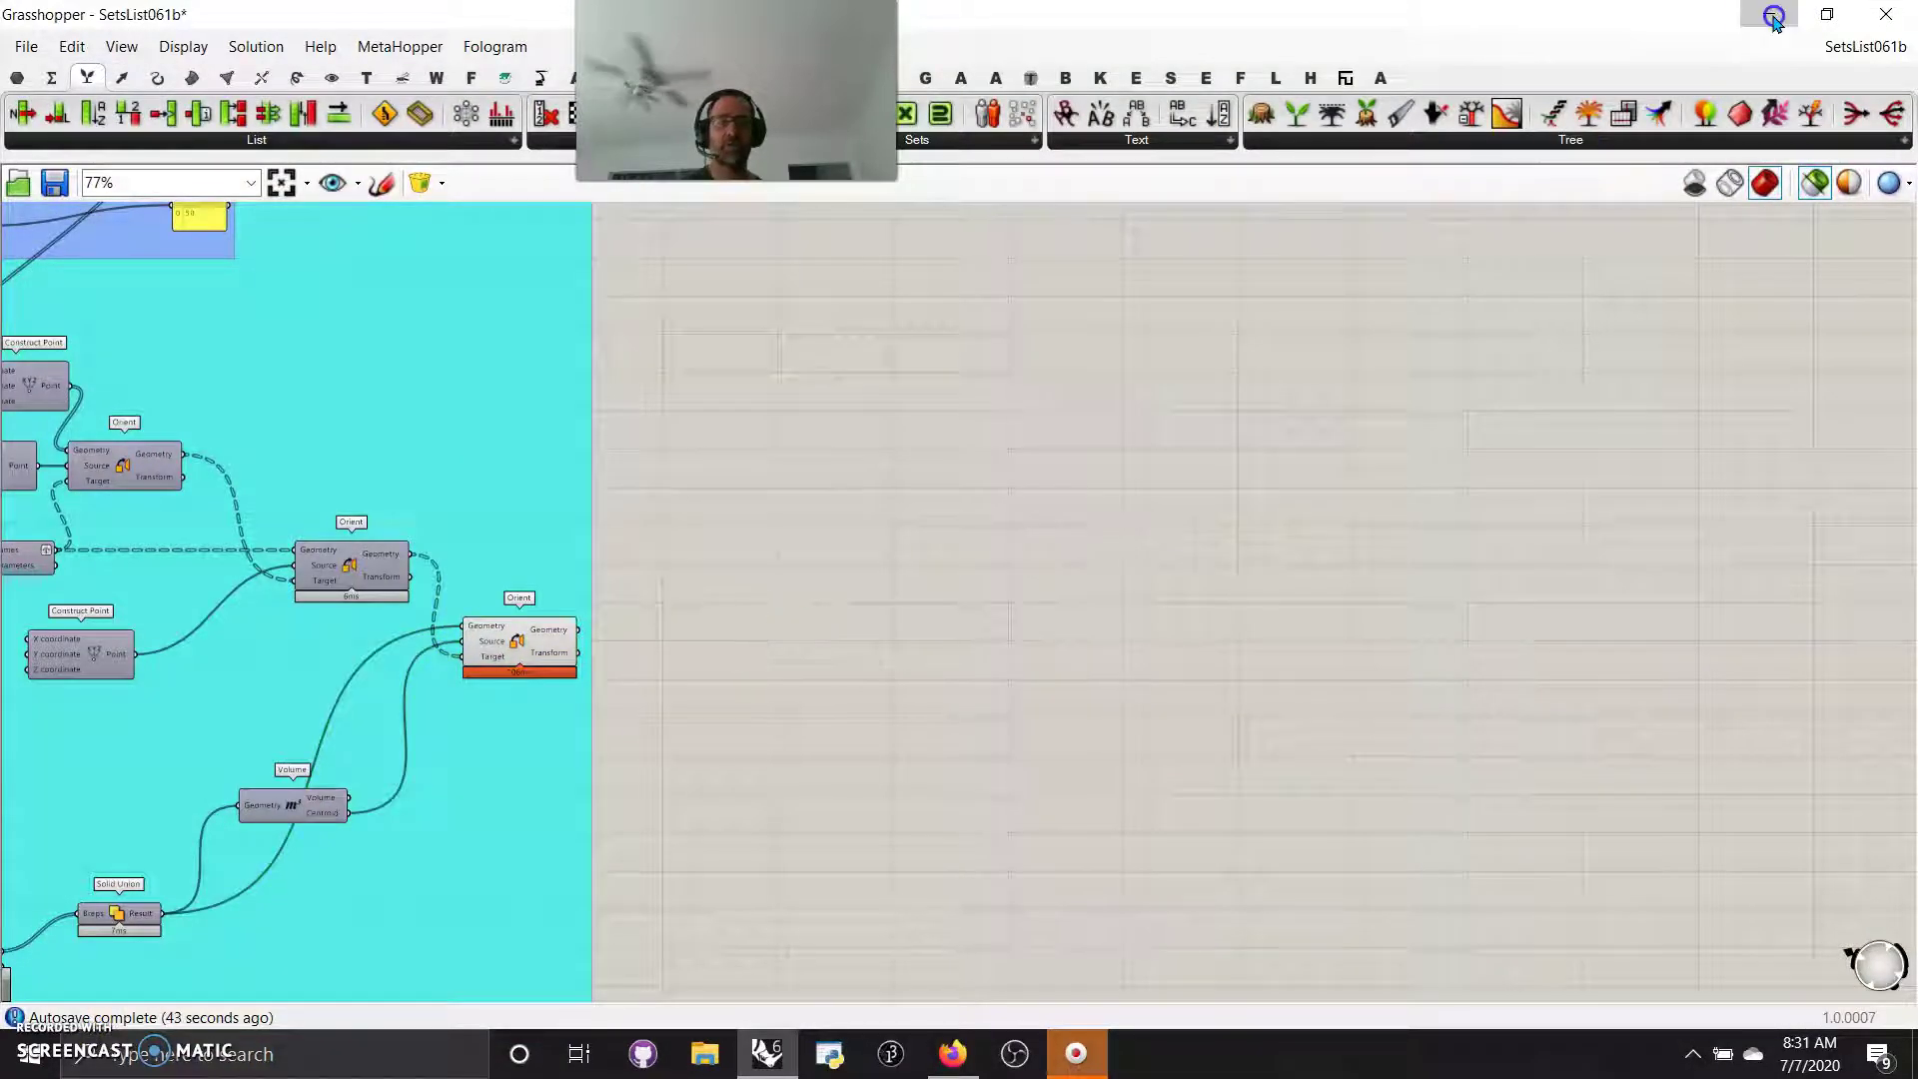
key(alt+Tab)
- Run the Turntable command to rotate the Perspective view around the three brick vases
mouse_move(648, 736)
right_down()
mouse_move(676, 716)
mouse_move(629, 709)
right_up()
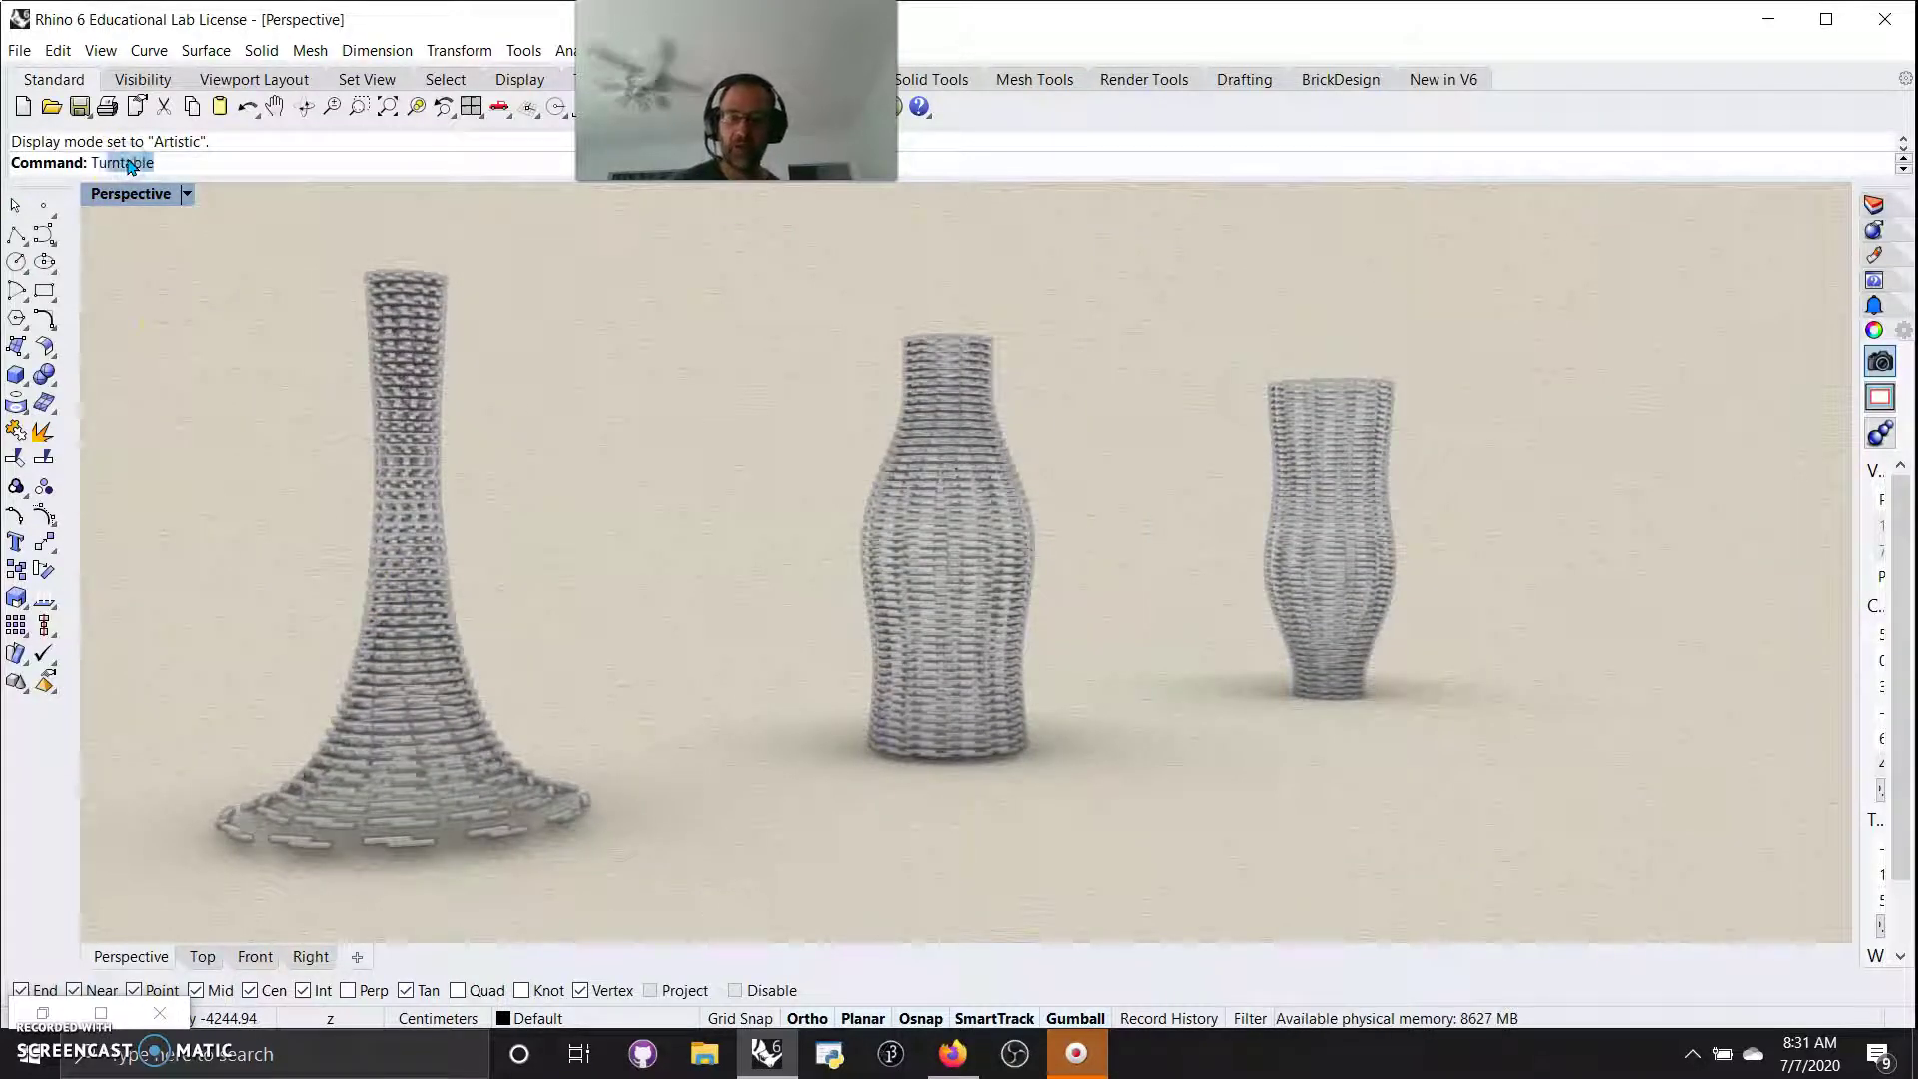
key(Return)
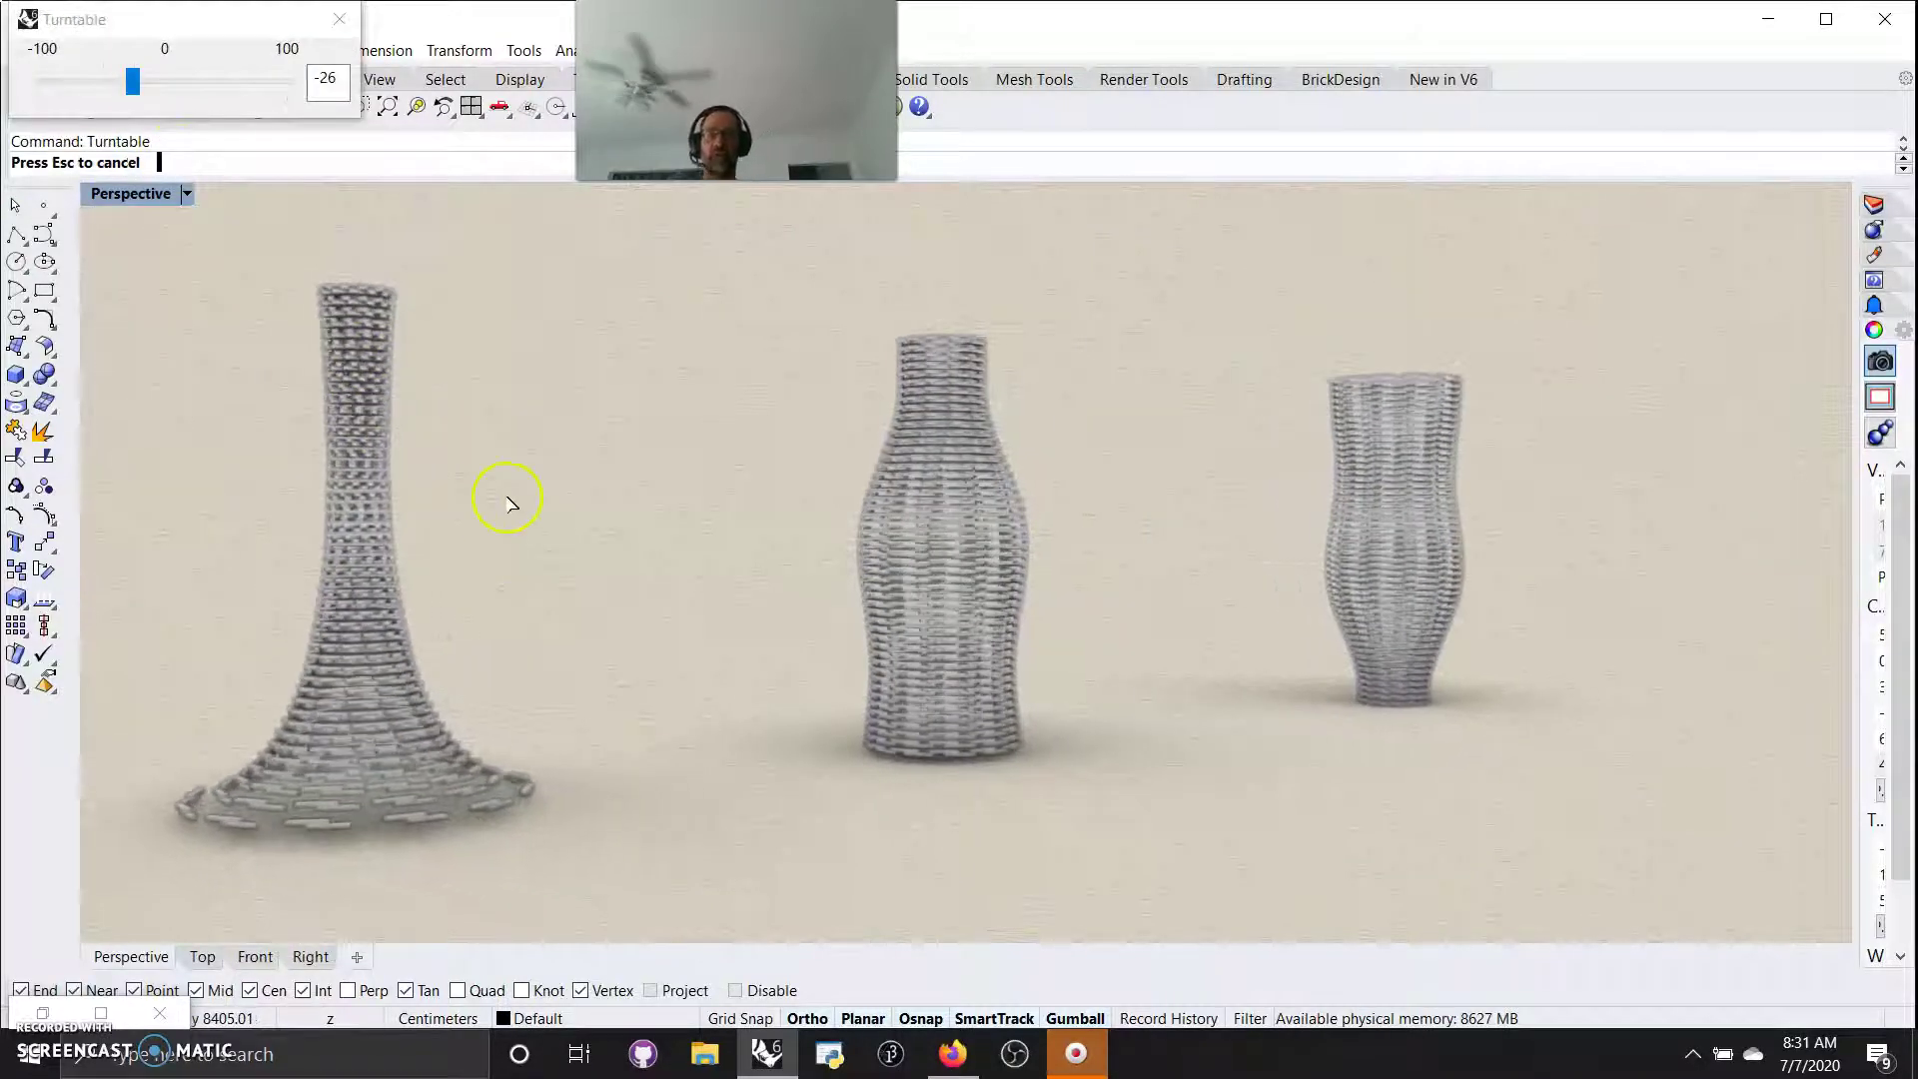